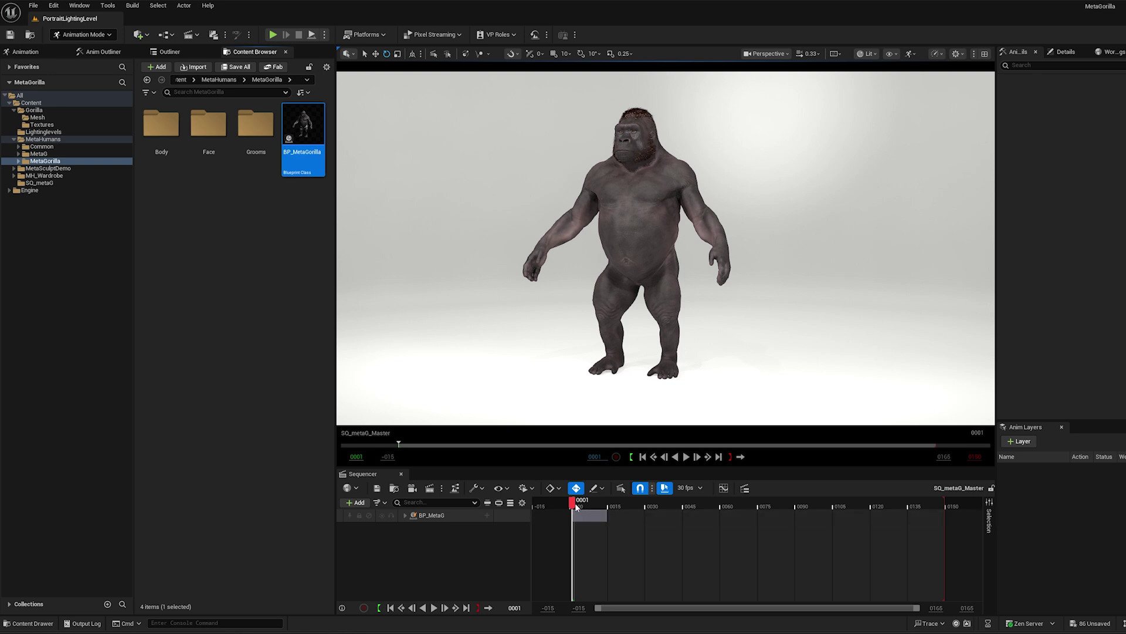
# Scrub the sequence to frame 15 and examine the gorilla's belly and waist deformation up close from several angles.
pyautogui.moveTo(574, 503); pyautogui.dragTo(618, 499)
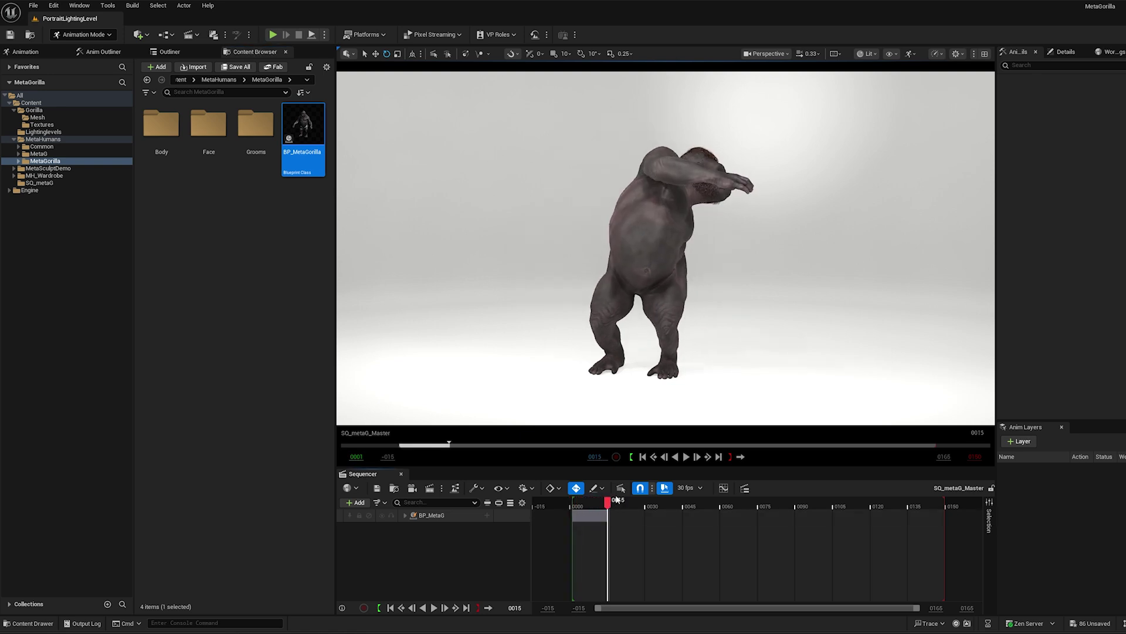
pyautogui.keyDown('alt'); pyautogui.moveTo(611, 308); pyautogui.dragTo(821, 309); pyautogui.keyUp('alt')
pyautogui.keyDown('alt'); pyautogui.moveTo(612, 308); pyautogui.dragTo(763, 308, button='right'); pyautogui.keyUp('alt')
pyautogui.scroll(1, 574, 317)
pyautogui.keyDown('alt'); pyautogui.moveTo(604, 242); pyautogui.dragTo(648, 254); pyautogui.keyUp('alt')
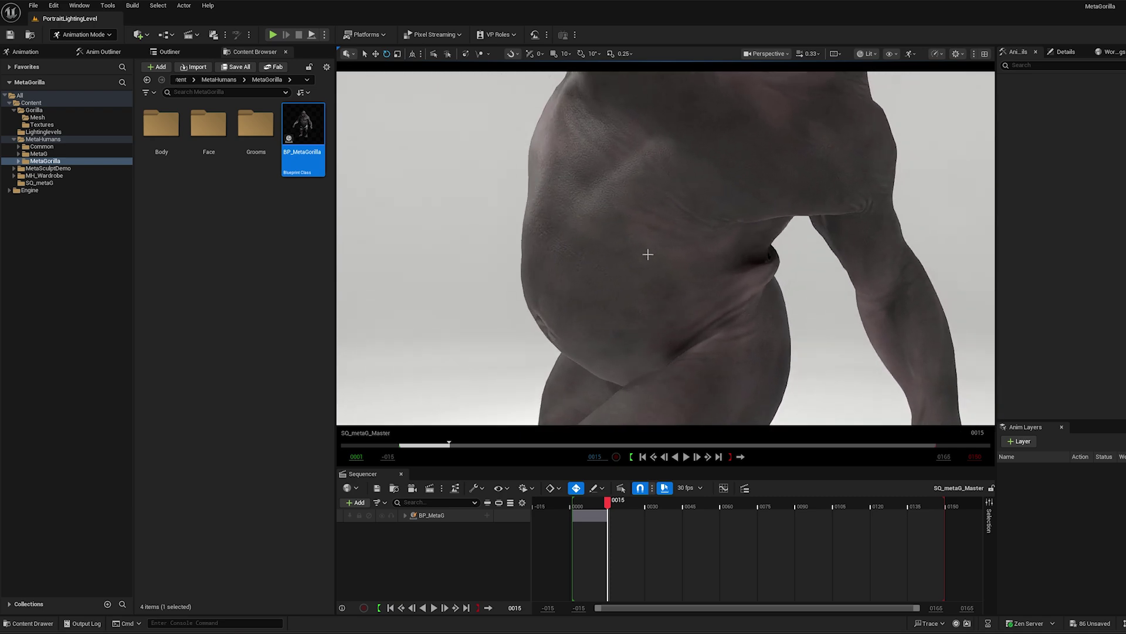
pyautogui.keyDown('alt'); pyautogui.moveTo(765, 251); pyautogui.dragTo(808, 254); pyautogui.keyUp('alt')
pyautogui.keyDown('alt'); pyautogui.moveTo(756, 280); pyautogui.dragTo(723, 289); pyautogui.keyUp('alt')
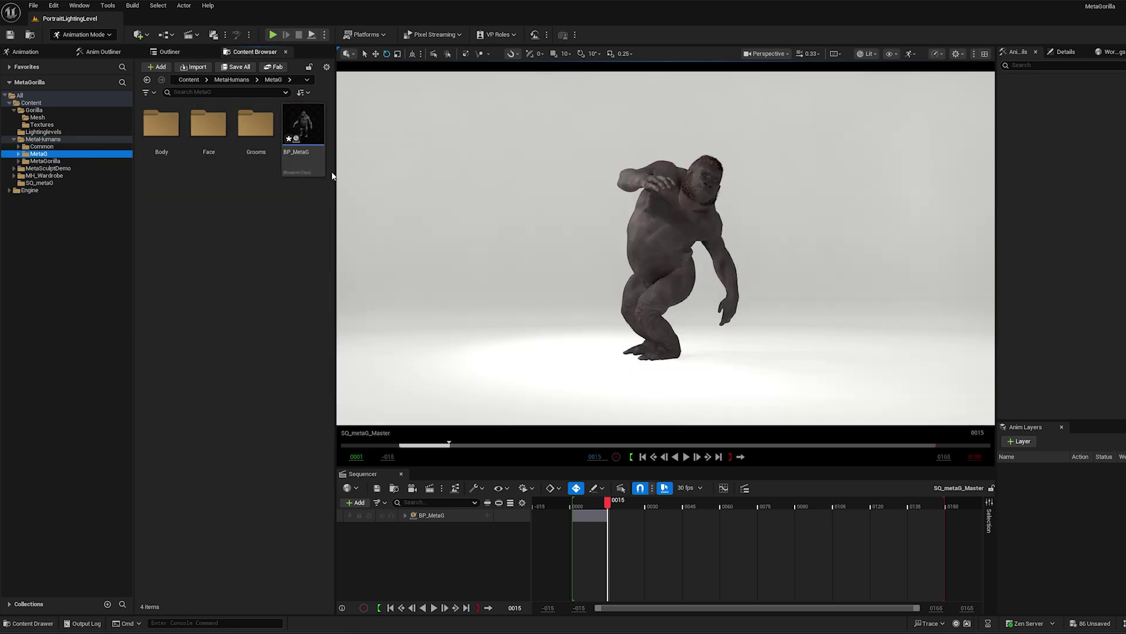
# Open the SKM_Gorilla_BodyMesh skeletal mesh from the MetaG character's Body folder.
pyautogui.click(305, 123)
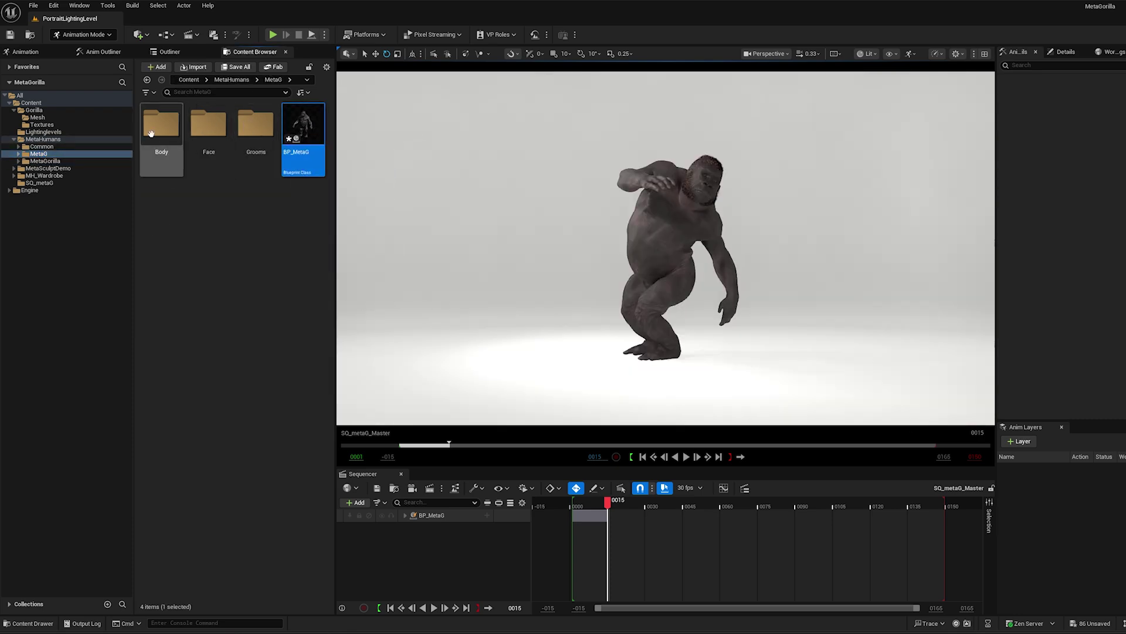
pyautogui.doubleClick(158, 124)
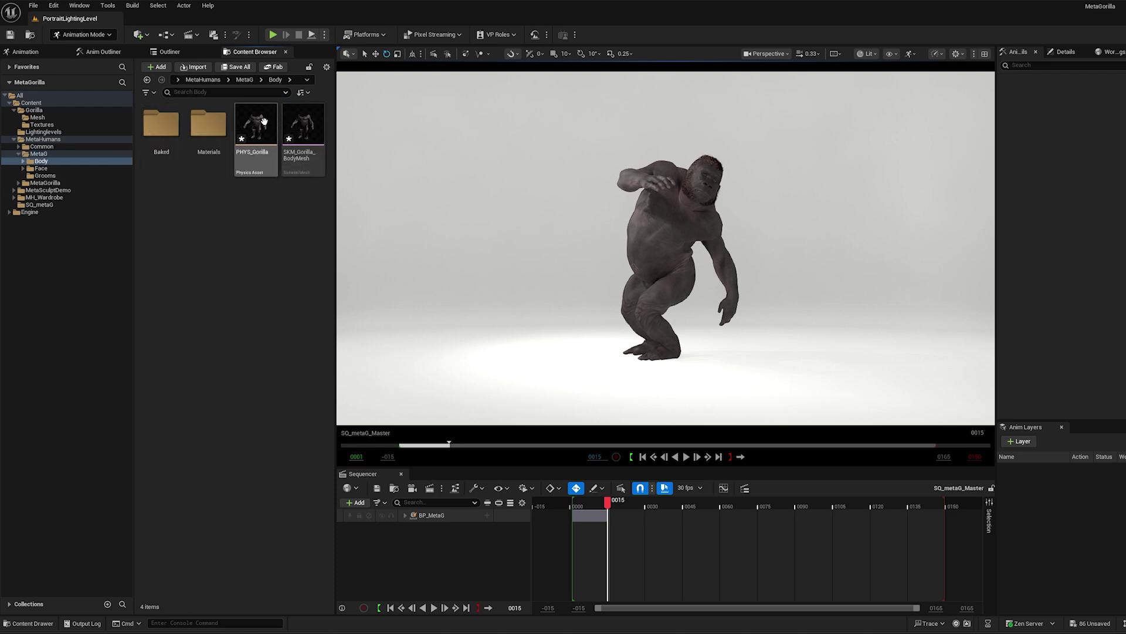
pyautogui.click(302, 126)
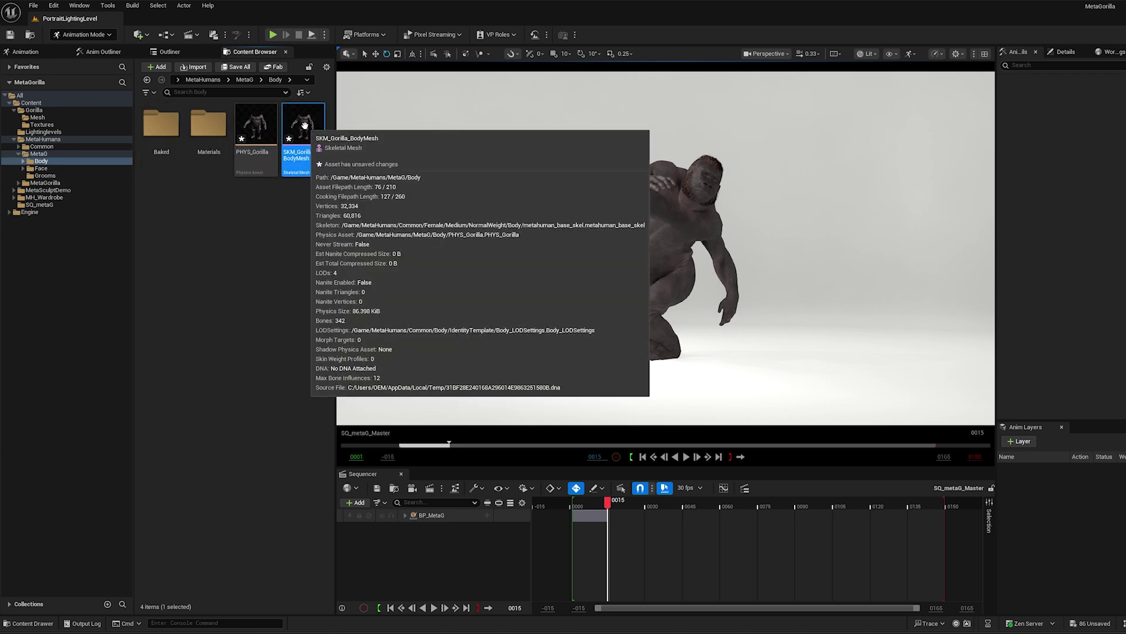
pyautogui.doubleClick(305, 125)
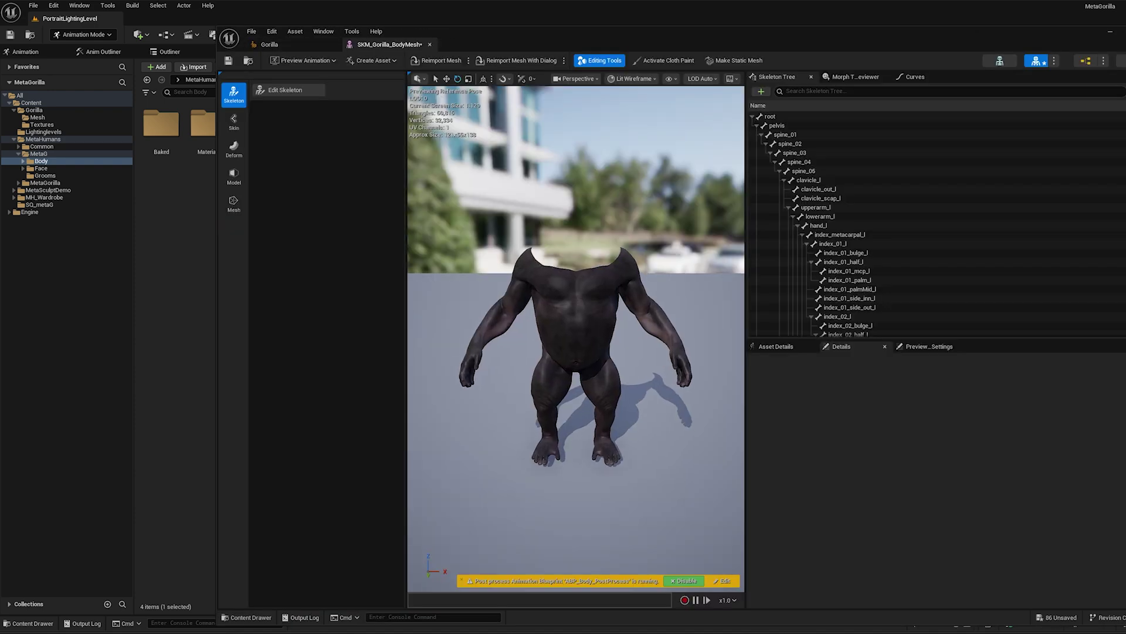
# Set the bone drawing to All Hierarchy and view the body mesh from behind.
pyautogui.scroll(3, 545, 339)
pyautogui.keyDown('alt'); pyautogui.moveTo(546, 339); pyautogui.dragTo(676, 151); pyautogui.keyUp('alt')
pyautogui.click(670, 79)
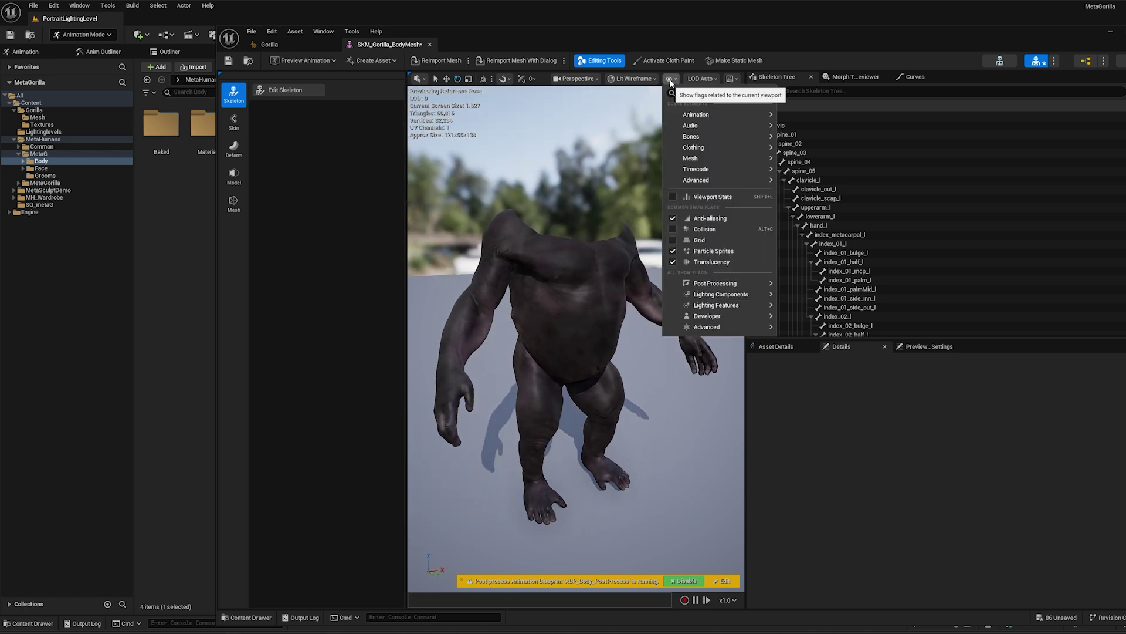
pyautogui.moveTo(733, 136)
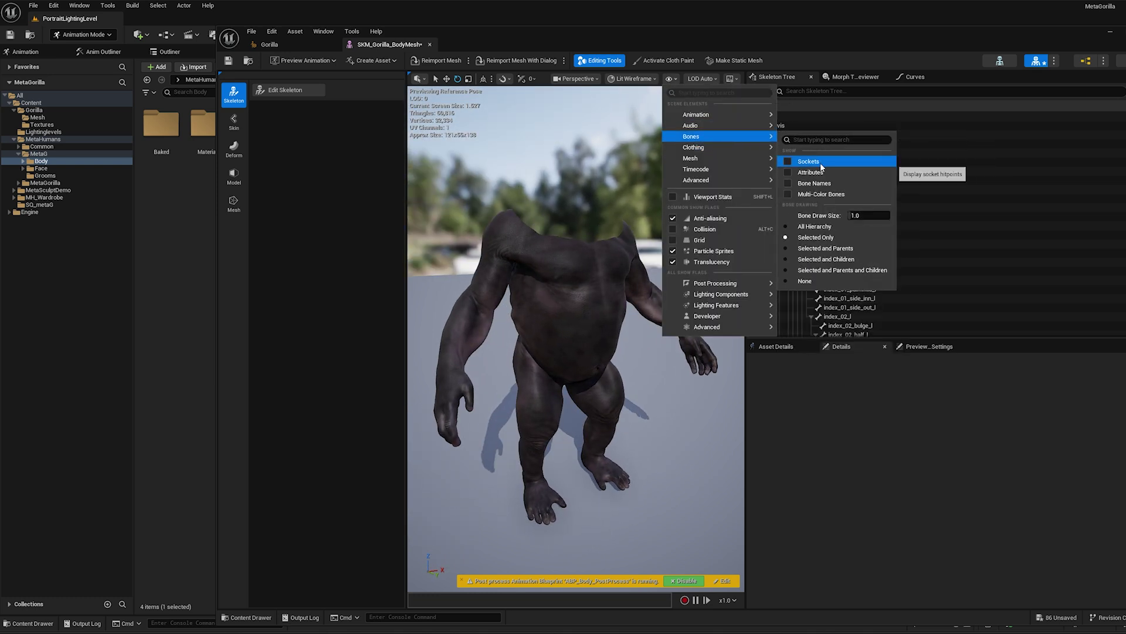
pyautogui.click(827, 229)
pyautogui.keyDown('alt'); pyautogui.moveTo(742, 213); pyautogui.dragTo(542, 215); pyautogui.keyUp('alt')
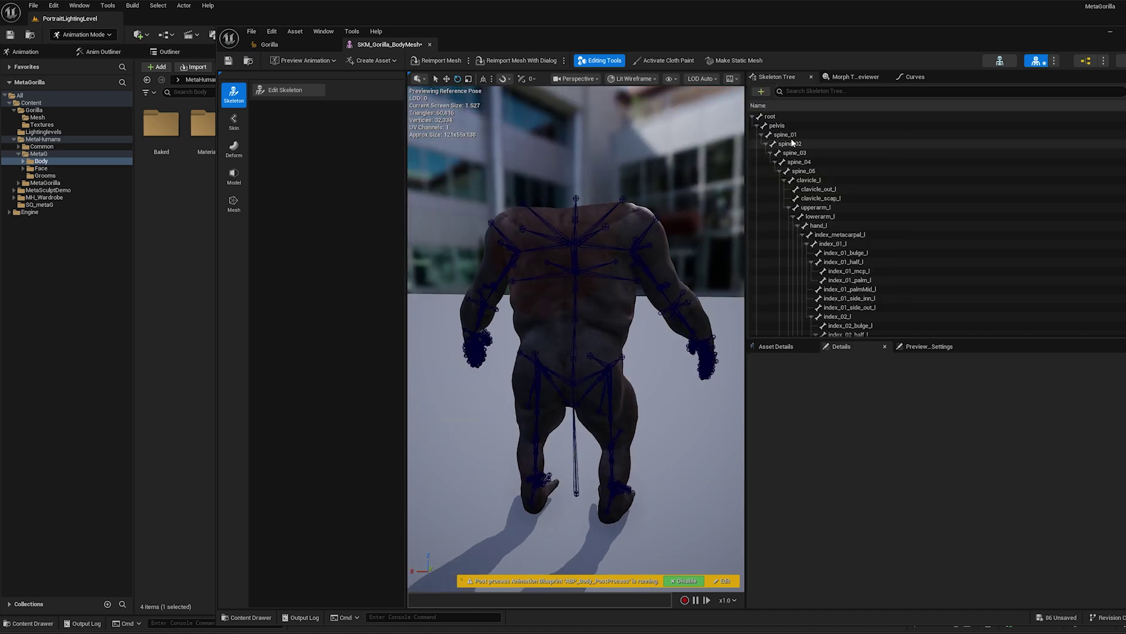
# Rotate the lower spine bones, including spine_02 and spine_03, to bend the torso as a deformation test.
pyautogui.moveTo(609, 354)
pyautogui.mouseDown()
pyautogui.moveTo(619, 352)
pyautogui.moveTo(585, 293)
pyautogui.moveTo(574, 301)
pyautogui.moveTo(601, 343)
pyautogui.mouseUp()
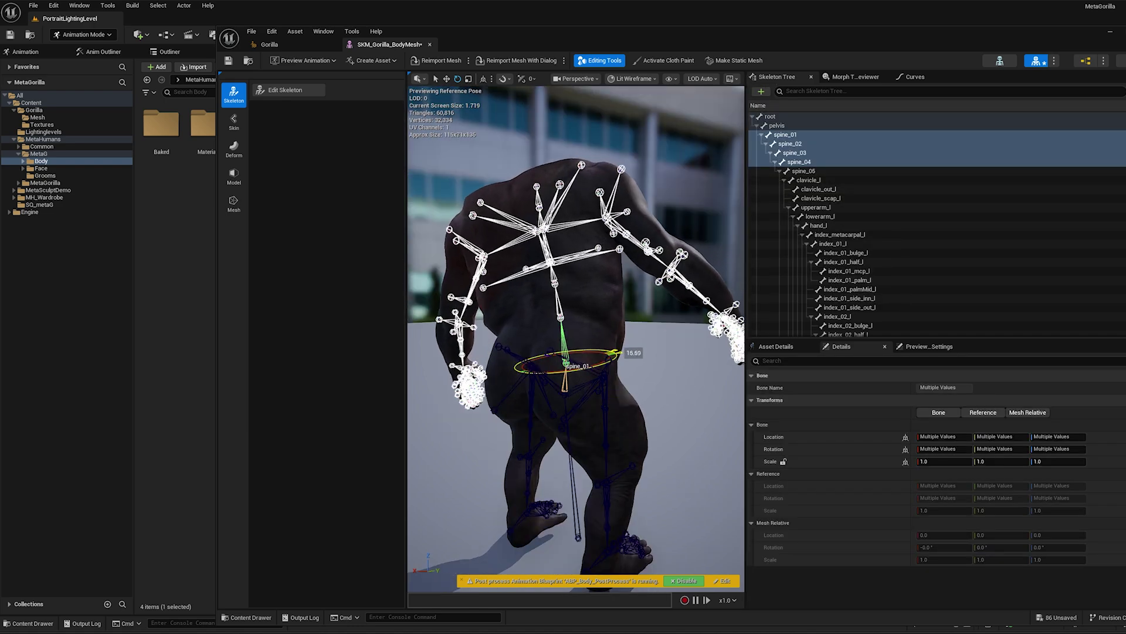
pyautogui.click(786, 145)
pyautogui.click(791, 153)
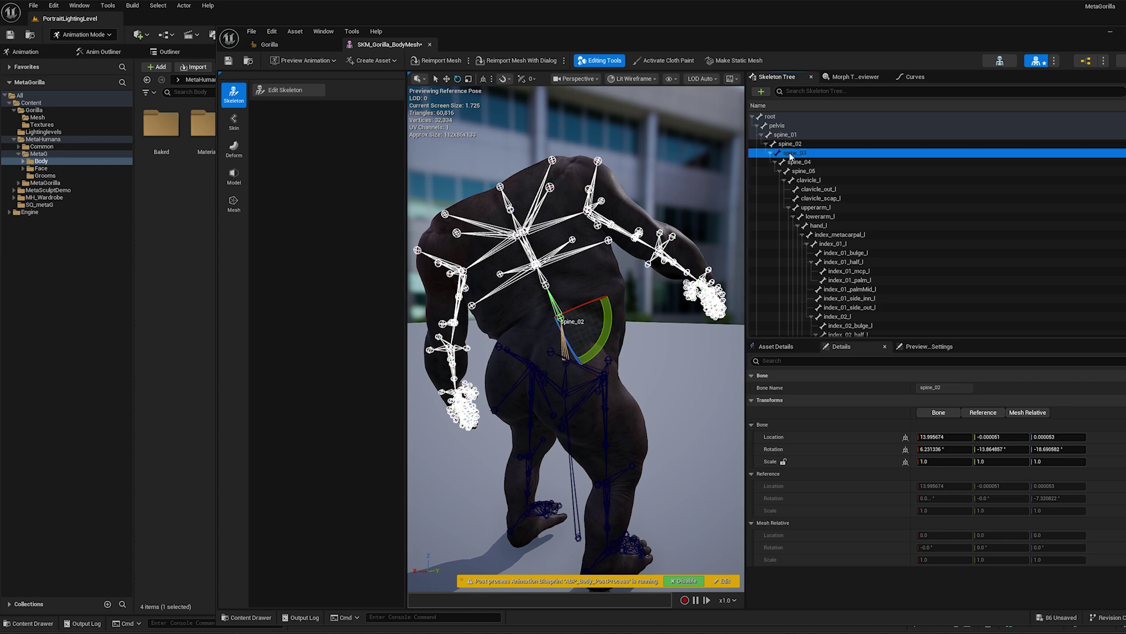
pyautogui.moveTo(527, 261)
pyautogui.mouseDown()
pyautogui.moveTo(513, 225)
pyautogui.moveTo(530, 240)
pyautogui.mouseUp()
# Examine how the lower back and waist deform in the bent pose, with the bones deselected.
pyautogui.keyDown('alt'); pyautogui.moveTo(522, 304); pyautogui.dragTo(531, 298); pyautogui.keyUp('alt')
pyautogui.keyDown('alt'); pyautogui.moveTo(514, 339); pyautogui.dragTo(523, 319); pyautogui.keyUp('alt')
pyautogui.scroll(5, 499, 338)
pyautogui.scroll(-4, 511, 337)
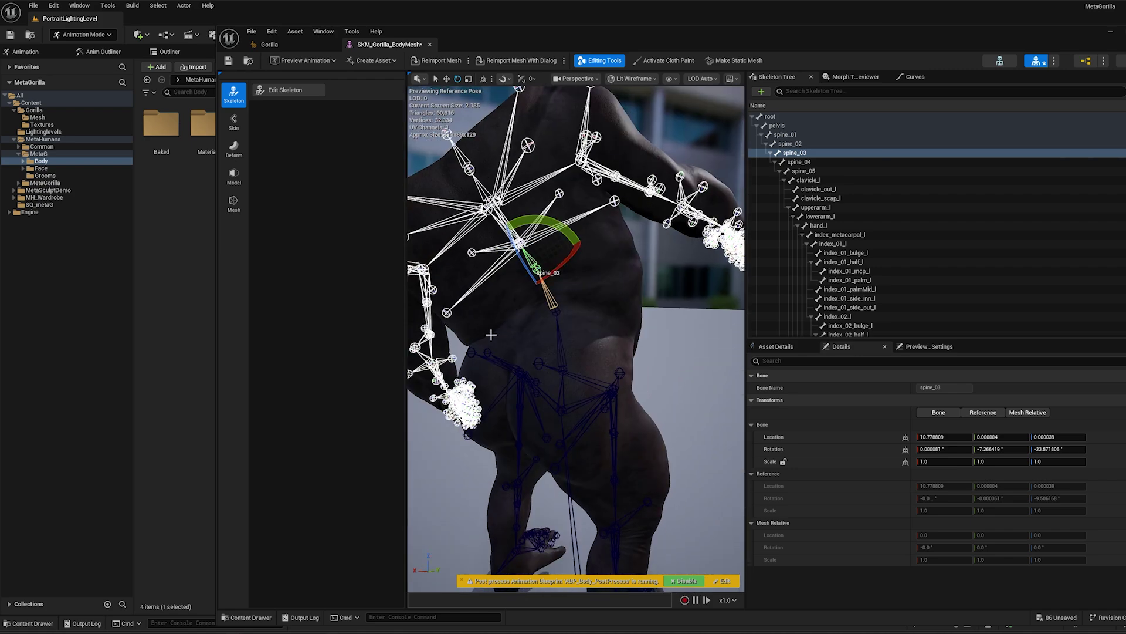
pyautogui.keyDown('alt'); pyautogui.moveTo(482, 361); pyautogui.dragTo(527, 335); pyautogui.keyUp('alt')
pyautogui.moveTo(535, 350); pyautogui.dragTo(573, 340, button='right')
pyautogui.click(702, 147)
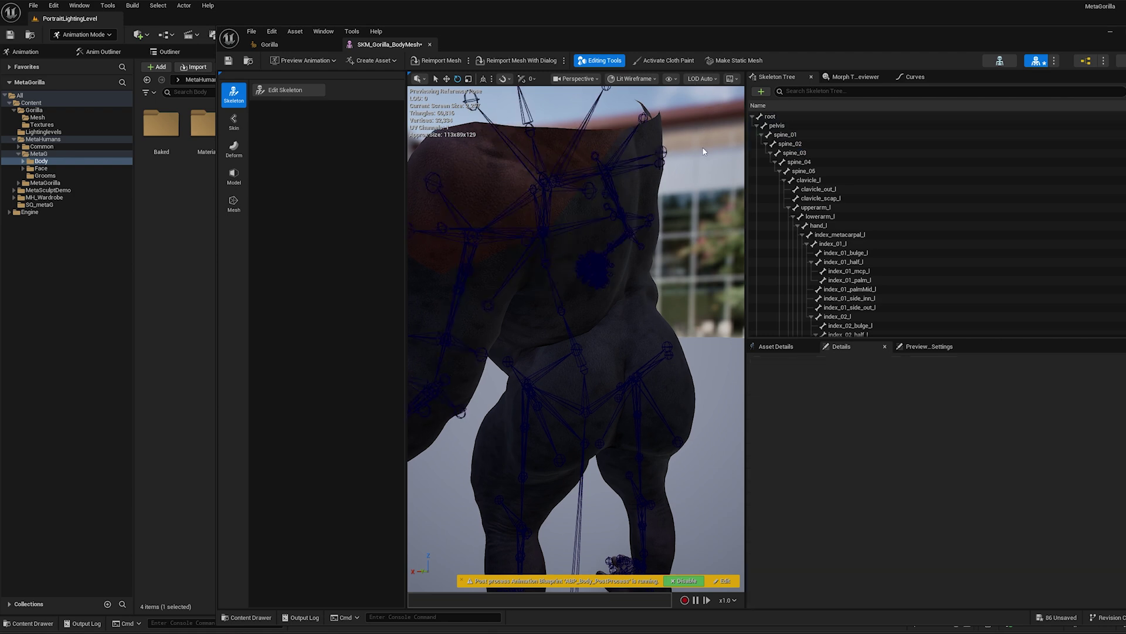
pyautogui.keyDown('alt'); pyautogui.moveTo(604, 339); pyautogui.dragTo(533, 342); pyautogui.keyUp('alt')
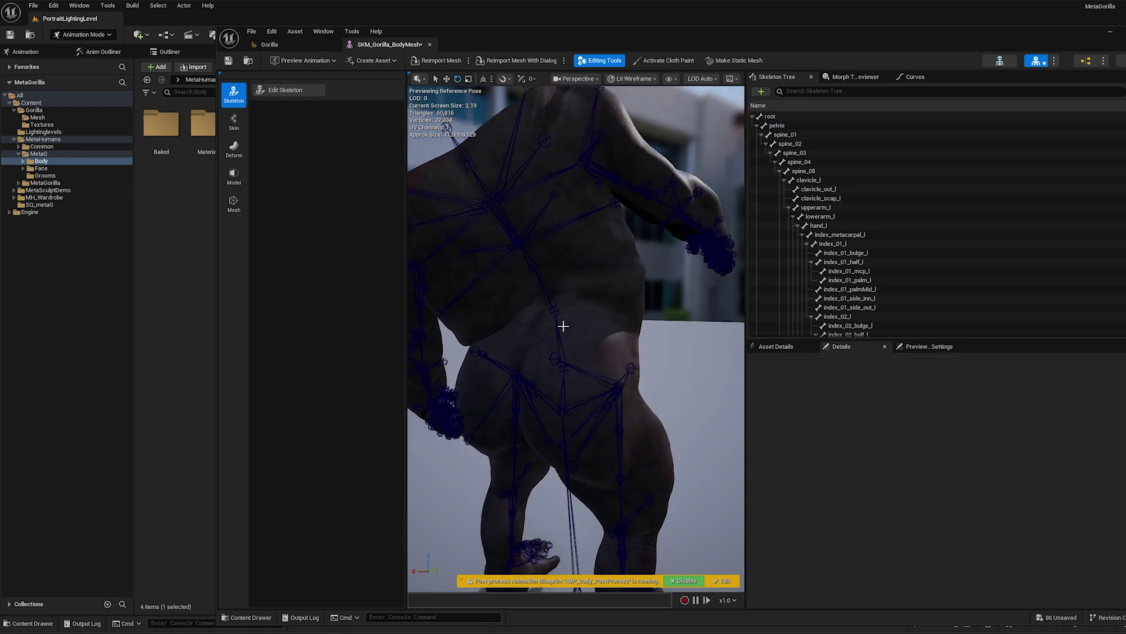
pyautogui.moveTo(563, 325)
pyautogui.mouseDown(button='right')
pyautogui.moveTo(546, 329)
pyautogui.moveTo(563, 332)
pyautogui.mouseUp(button='right')
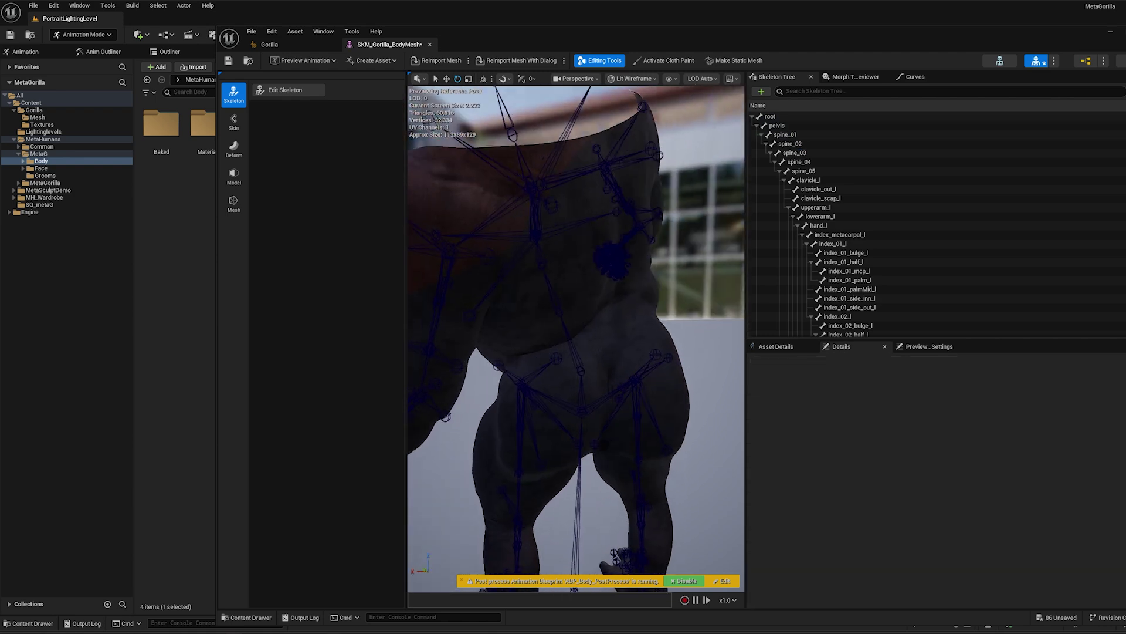
pyautogui.moveTo(641, 259)
pyautogui.mouseDown(button='right')
pyautogui.moveTo(615, 263)
pyautogui.moveTo(640, 258)
pyautogui.mouseUp(button='right')
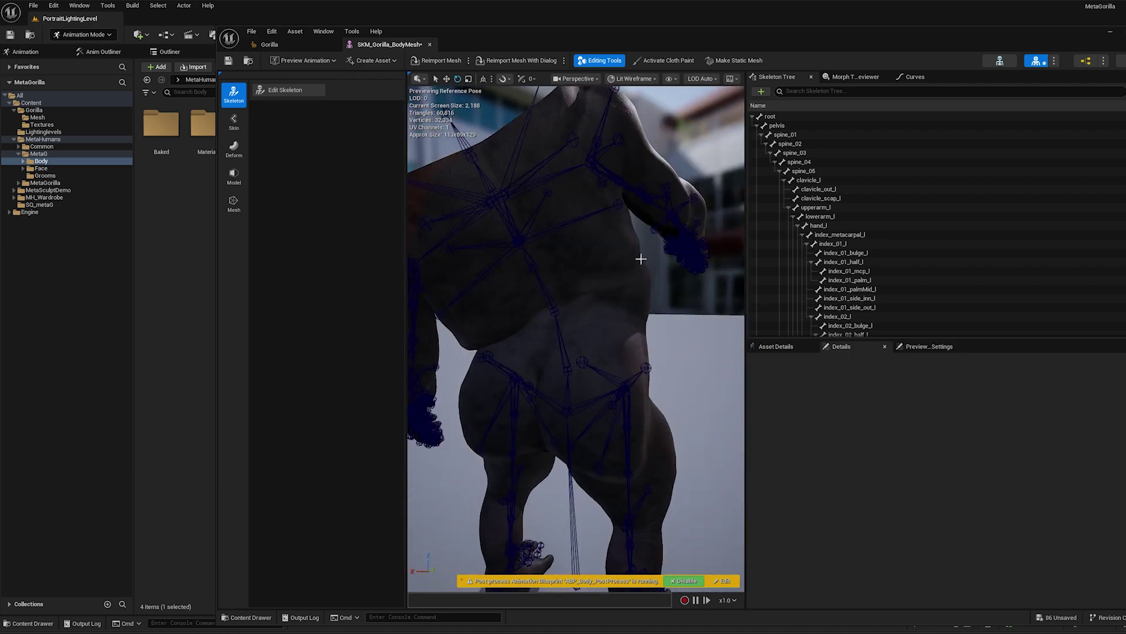
# Reset the rotation of bones spine_01 through spine_05 to the reference pose.
pyautogui.click(786, 134)
pyautogui.keyDown('shift'); pyautogui.click(803, 171); pyautogui.keyUp('shift')
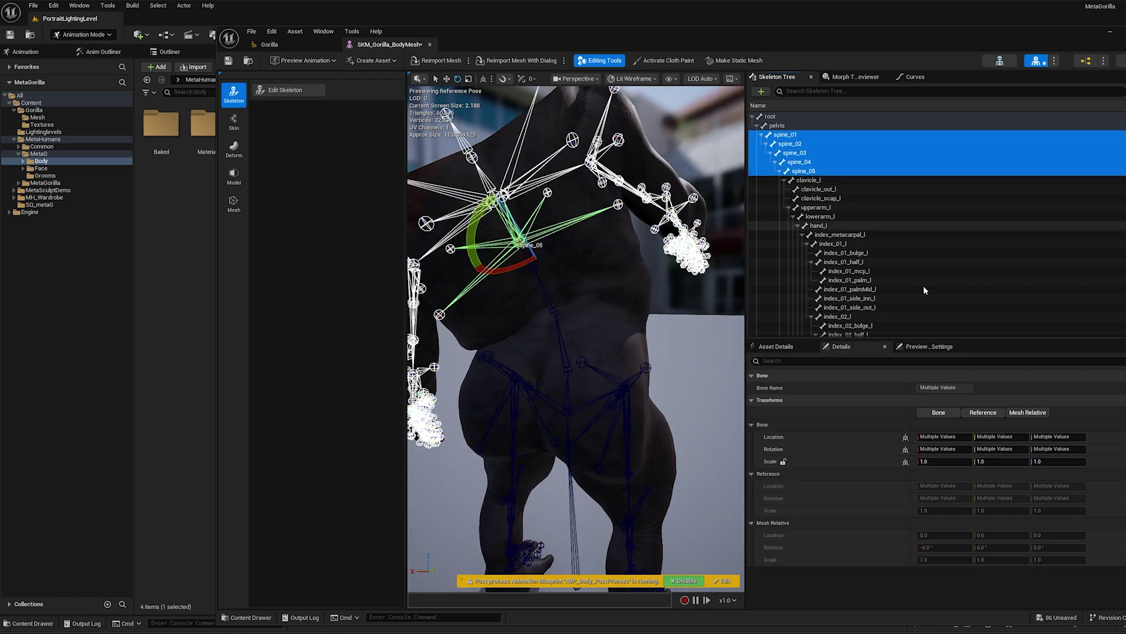
pyautogui.click(1124, 448)
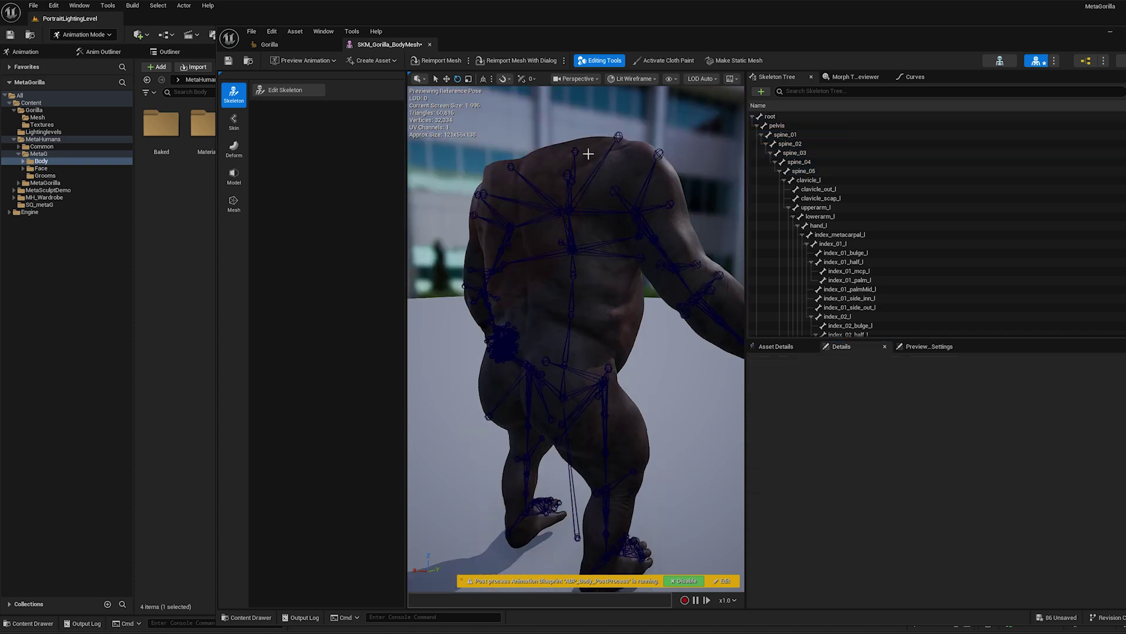
# Start the Edit Weights skin tool on the body mesh and show the weights of spine_03.
pyautogui.click(587, 154)
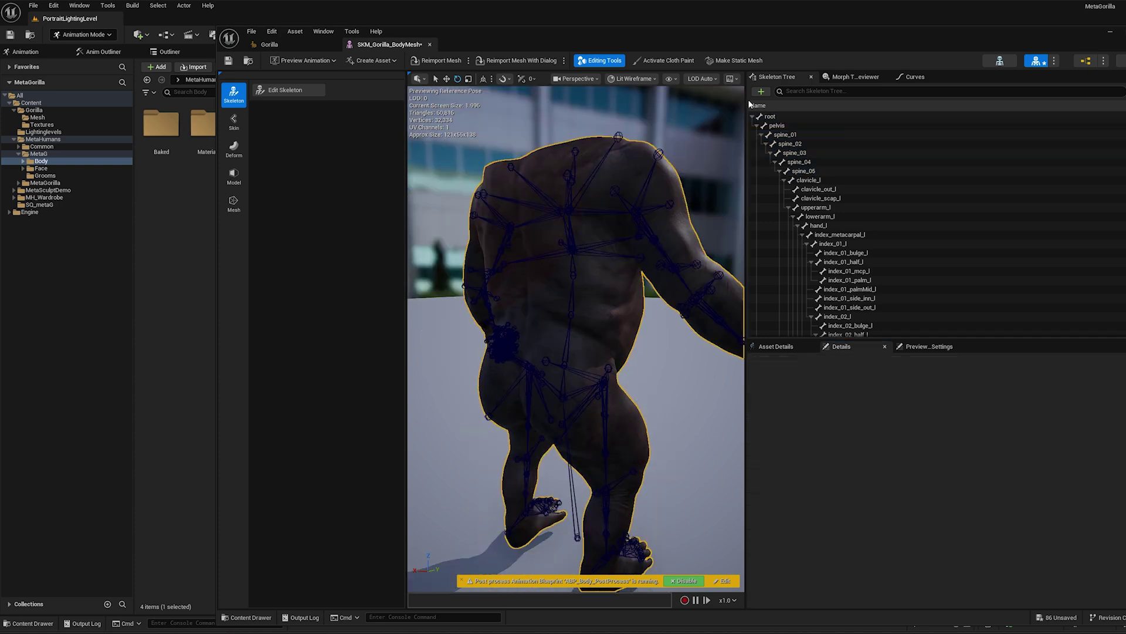
pyautogui.click(236, 123)
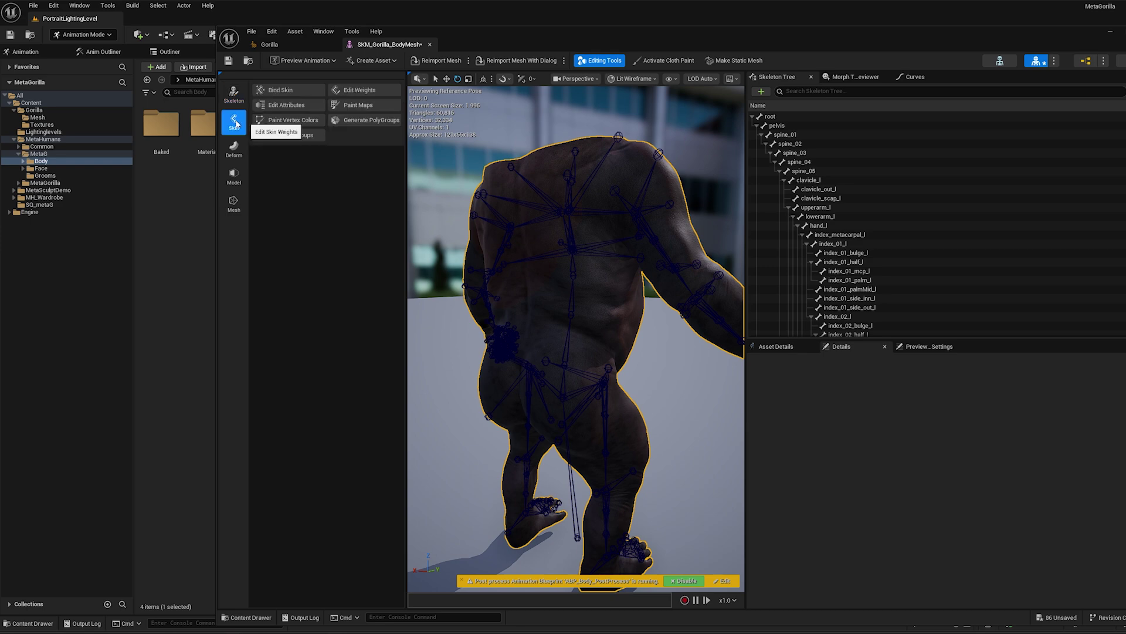
pyautogui.click(355, 89)
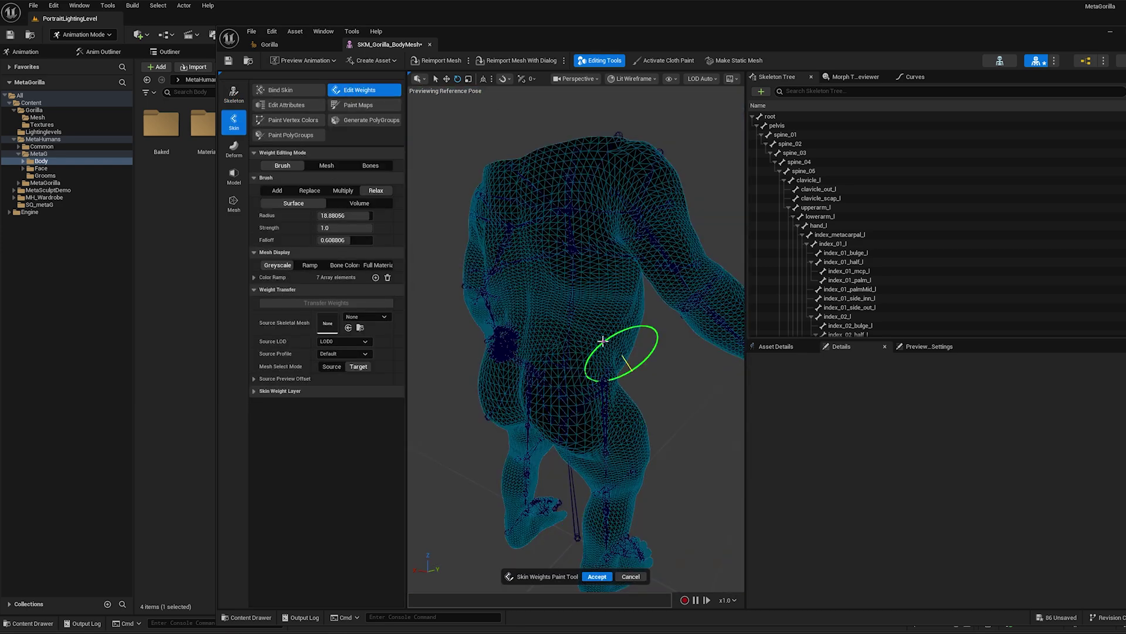
pyautogui.click(795, 153)
# Examine the spine_03 weight distribution around the lower back, waist, belly and hips.
pyautogui.keyDown('alt'); pyautogui.moveTo(614, 340); pyautogui.dragTo(575, 307); pyautogui.keyUp('alt')
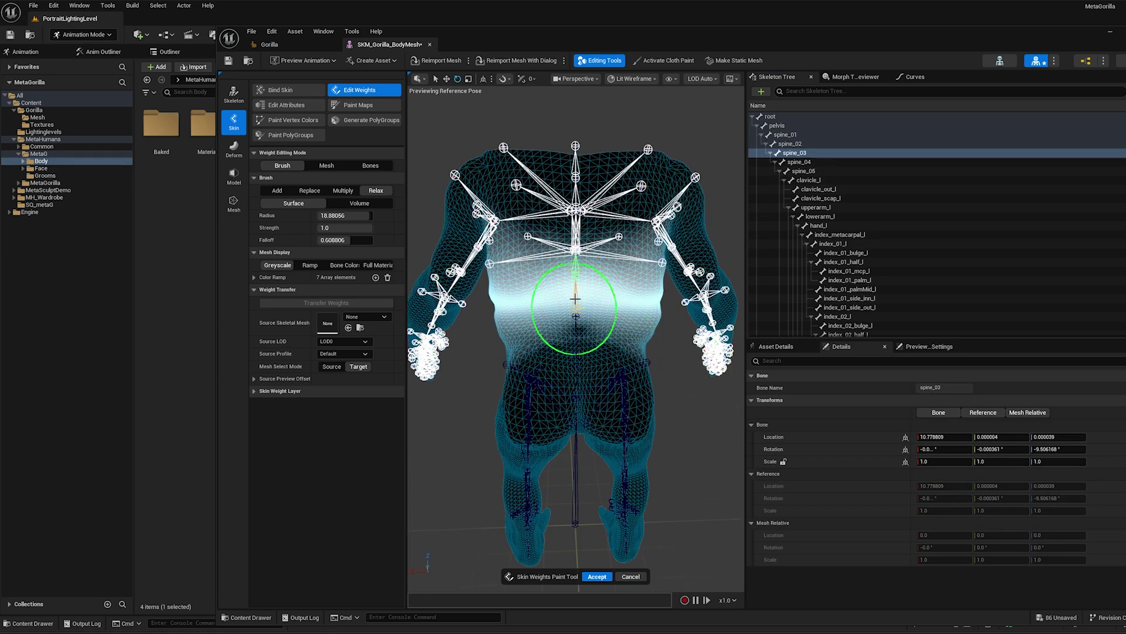
pyautogui.keyDown('alt'); pyautogui.moveTo(608, 350); pyautogui.dragTo(597, 339); pyautogui.keyUp('alt')
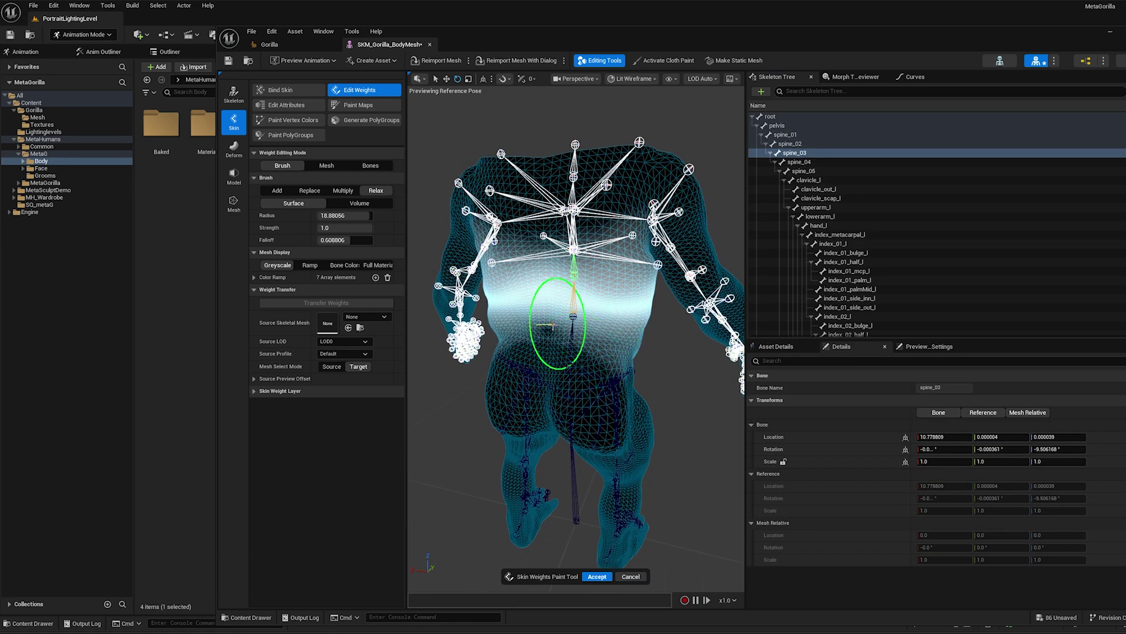
pyautogui.scroll(2, 619, 323)
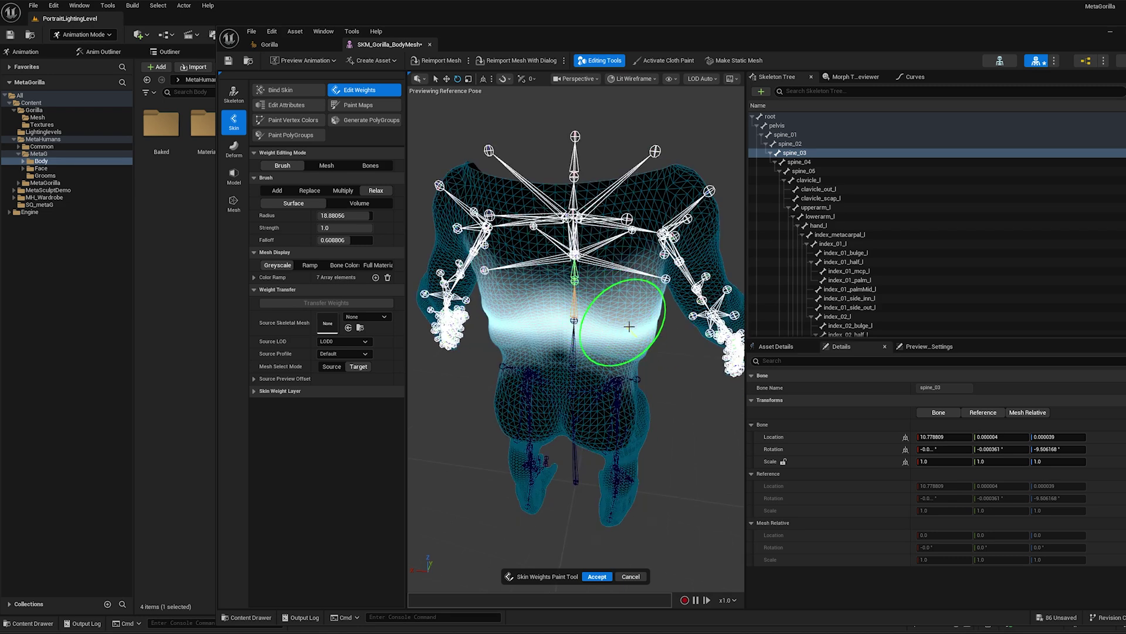
pyautogui.keyDown('alt'); pyautogui.moveTo(610, 356); pyautogui.dragTo(606, 341); pyautogui.keyUp('alt')
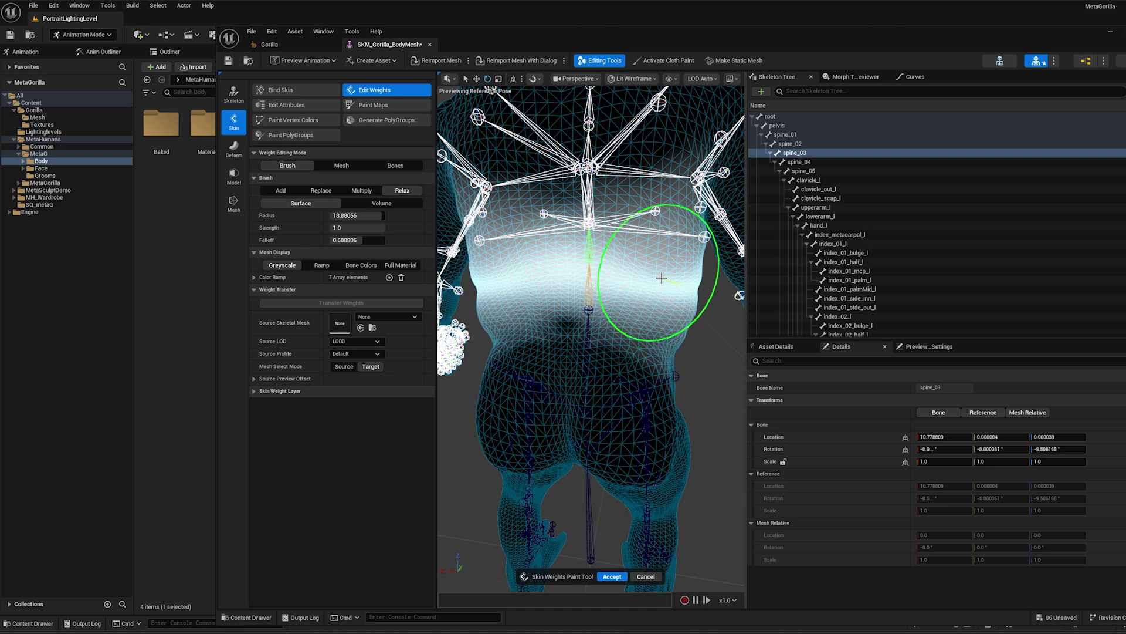
pyautogui.scroll(-5, 622, 374)
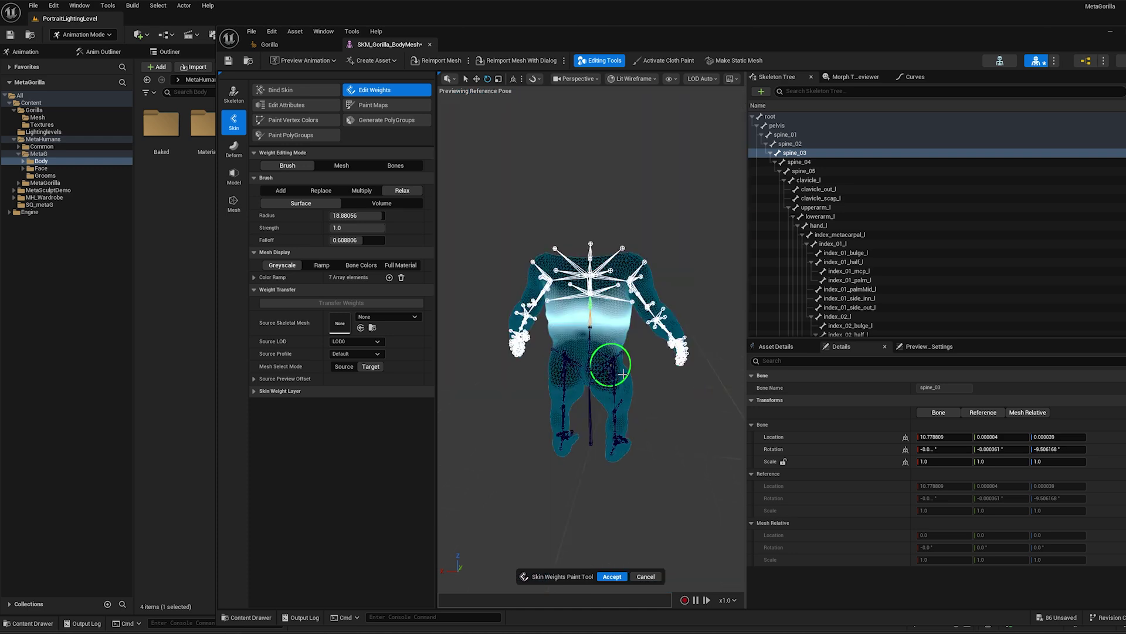
pyautogui.moveTo(622, 374)
pyautogui.keyDown('alt'); pyautogui.mouseDown()
pyautogui.moveTo(563, 352)
pyautogui.moveTo(583, 337)
pyautogui.moveTo(623, 346)
pyautogui.moveTo(547, 315)
pyautogui.mouseUp(); pyautogui.keyUp('alt')
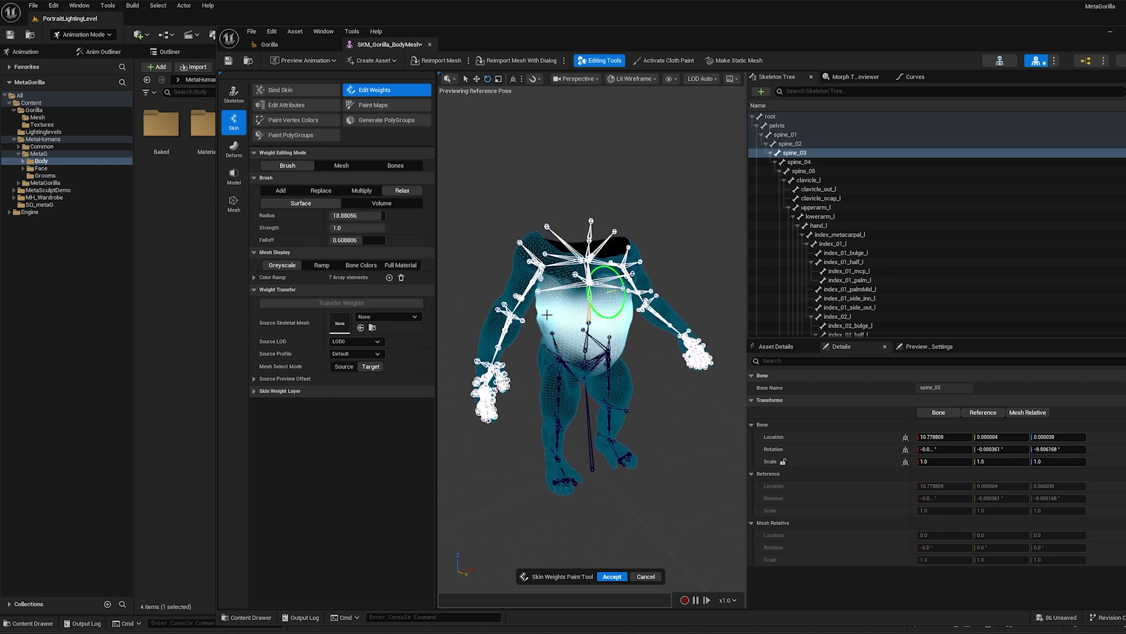
pyautogui.moveTo(562, 356)
pyautogui.keyDown('alt'); pyautogui.mouseDown()
pyautogui.moveTo(556, 347)
pyautogui.moveTo(580, 363)
pyautogui.moveTo(533, 360)
pyautogui.moveTo(535, 327)
pyautogui.moveTo(575, 339)
pyautogui.mouseUp(); pyautogui.keyUp('alt')
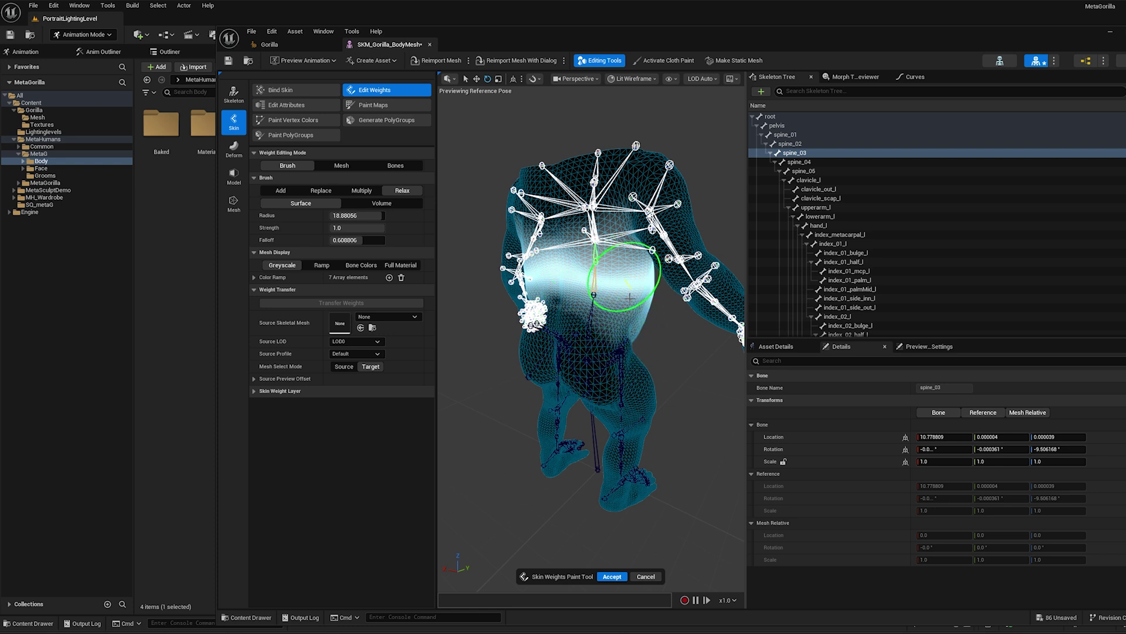
pyautogui.keyDown('alt'); pyautogui.moveTo(610, 351); pyautogui.dragTo(611, 284); pyautogui.keyUp('alt')
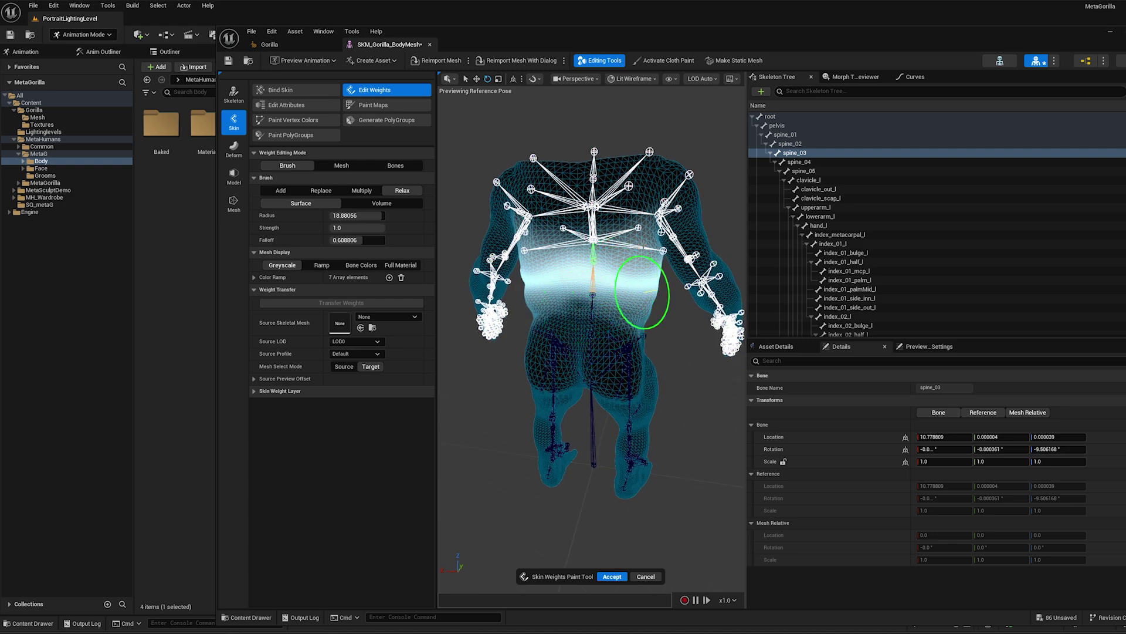
pyautogui.scroll(5, 642, 339)
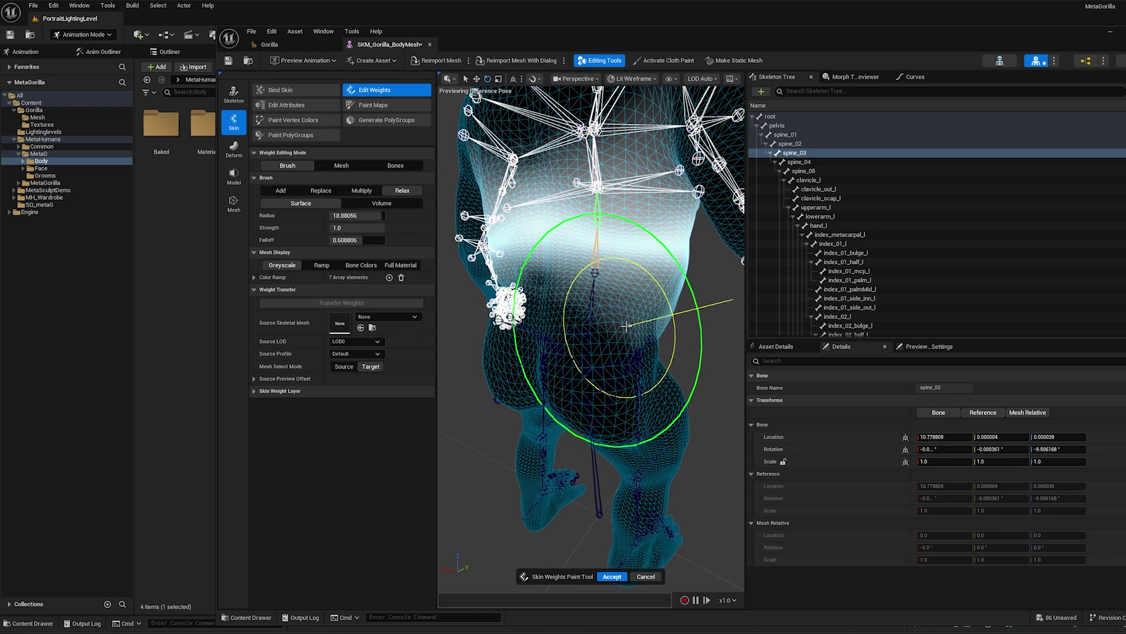
pyautogui.moveTo(626, 326)
pyautogui.mouseDown()
pyautogui.moveTo(632, 343)
pyautogui.moveTo(612, 355)
pyautogui.moveTo(528, 252)
pyautogui.moveTo(526, 267)
pyautogui.moveTo(553, 252)
pyautogui.moveTo(594, 320)
pyautogui.mouseUp()
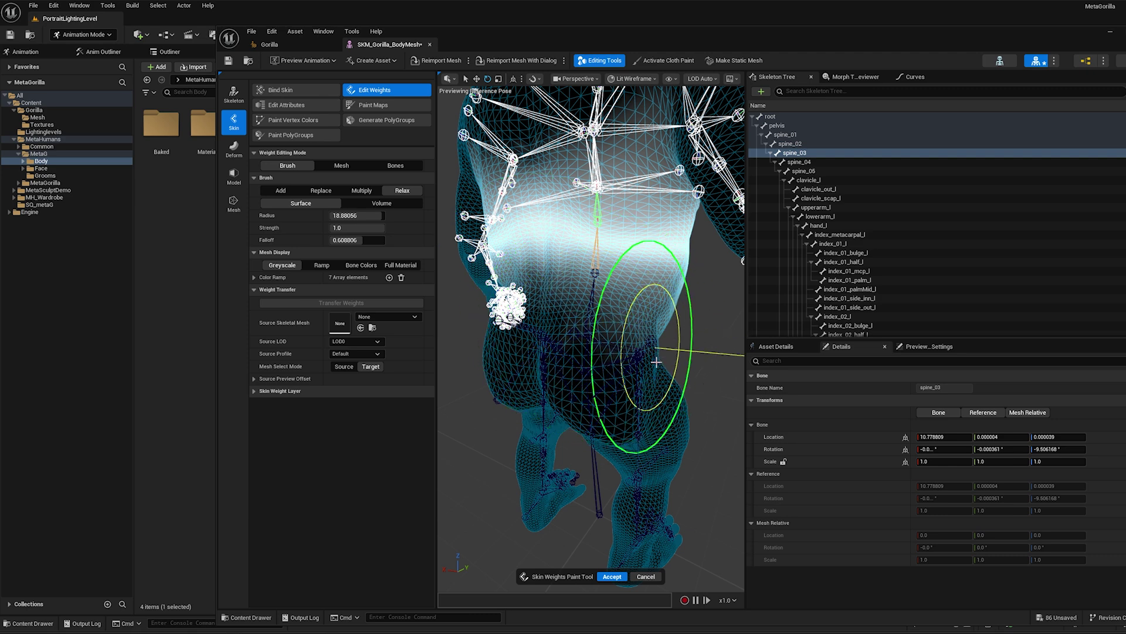
pyautogui.keyDown('alt'); pyautogui.moveTo(659, 360); pyautogui.dragTo(646, 375); pyautogui.keyUp('alt')
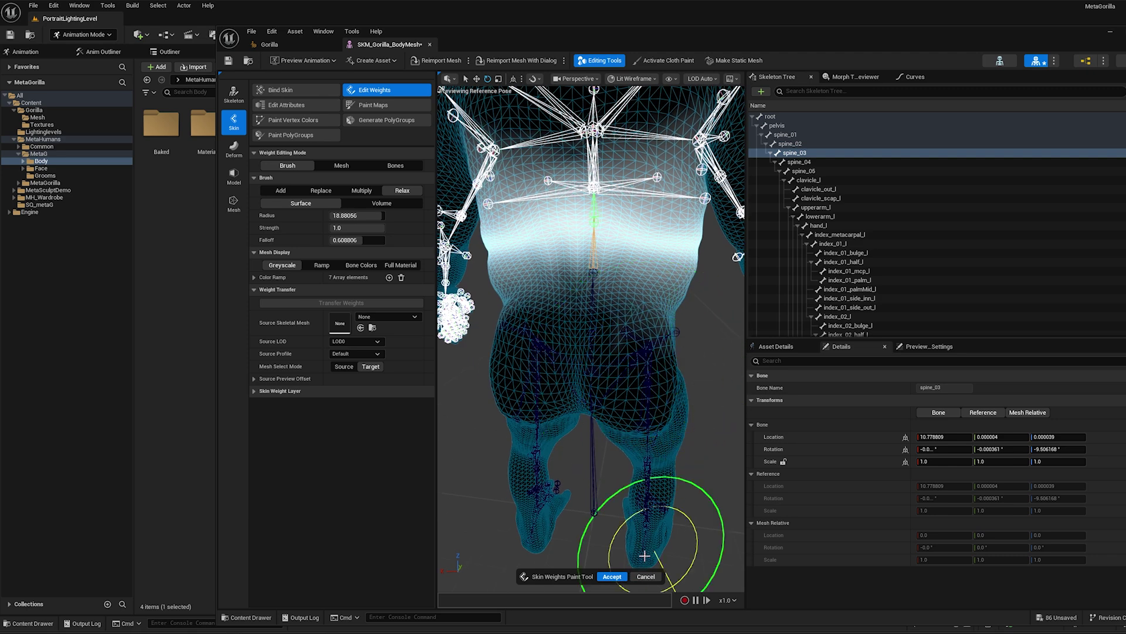
# Cancel the weight editing and close the SKM_Gorilla_BodyMesh asset.
pyautogui.click(646, 577)
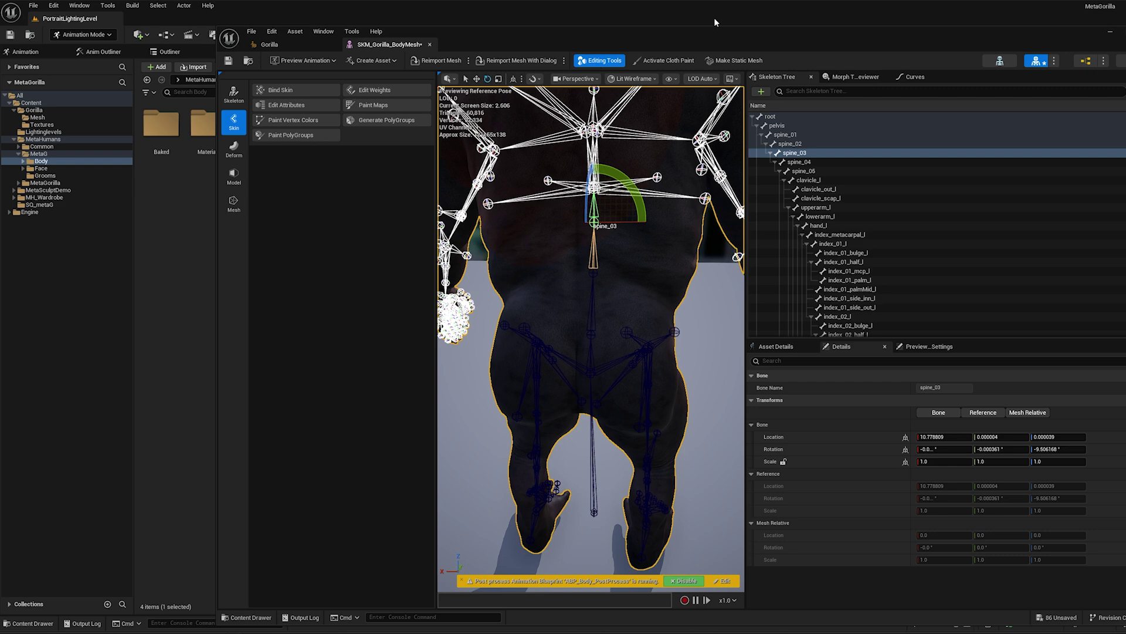
pyautogui.click(429, 44)
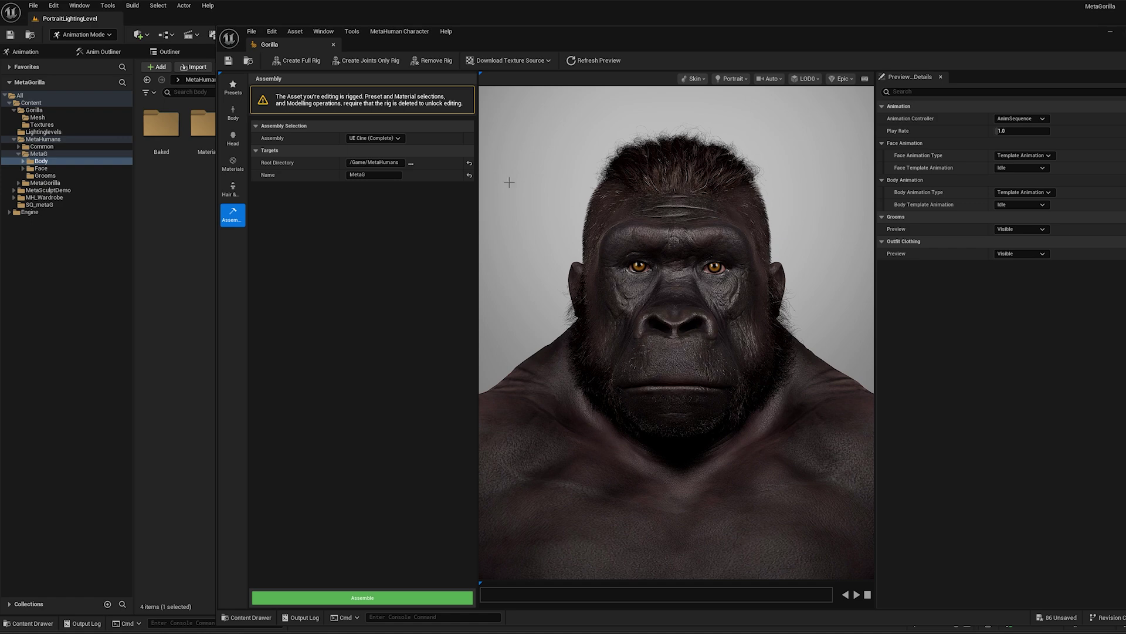
# Assemble the Gorilla MetaHuman as a DCC Export with the UnrealExport folder inside MetaGorilla_Walkthrough as the output folder.
pyautogui.click(374, 138)
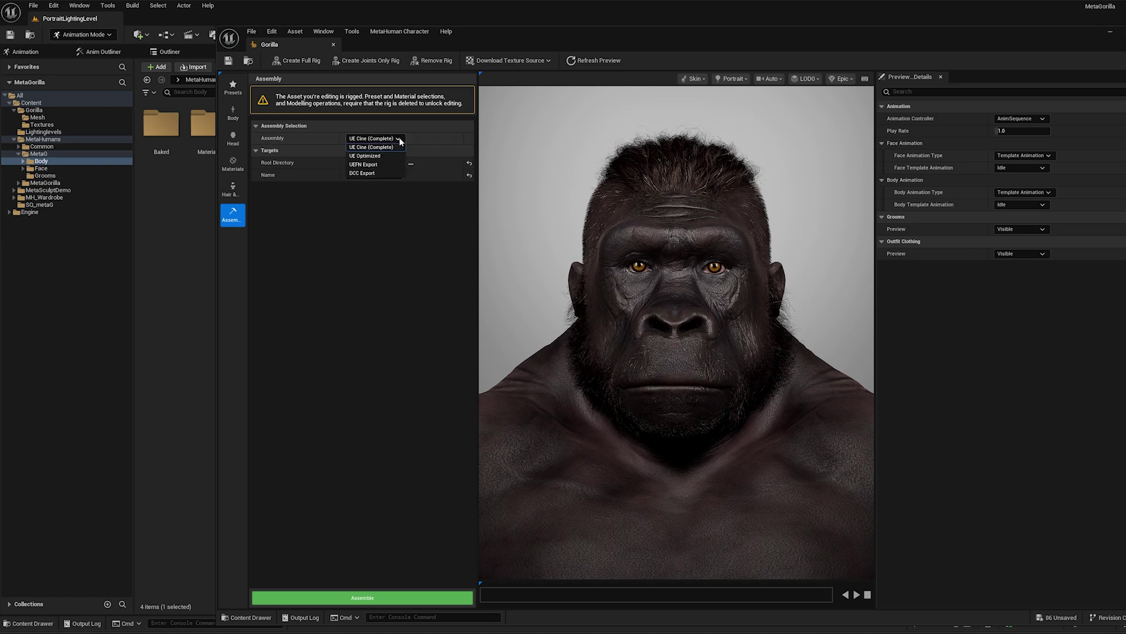
pyautogui.click(370, 174)
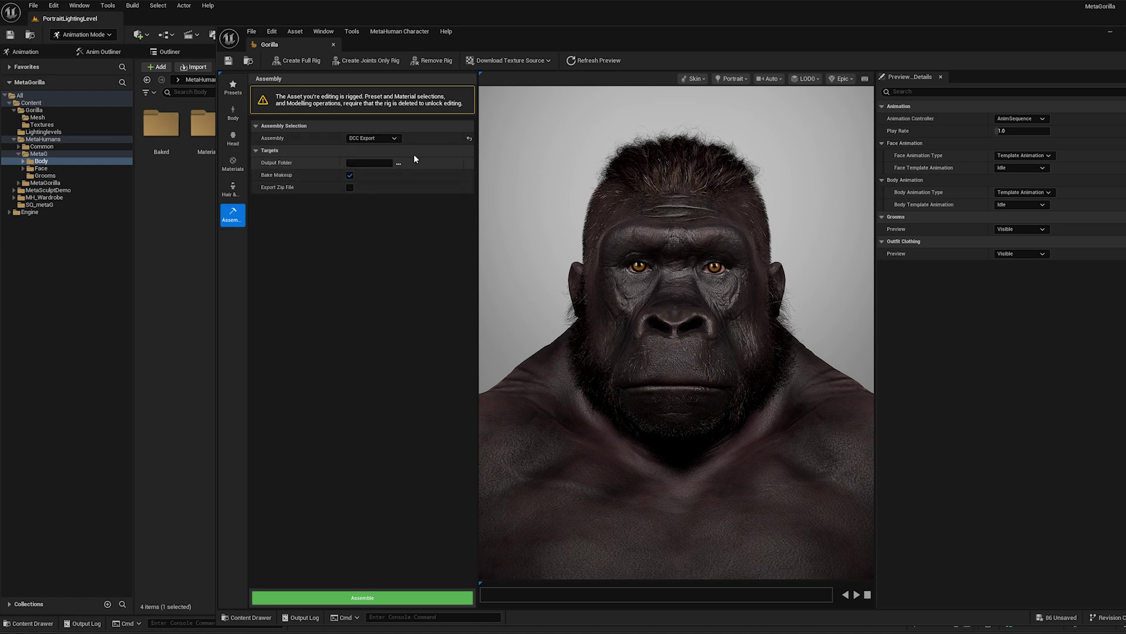
pyautogui.click(399, 164)
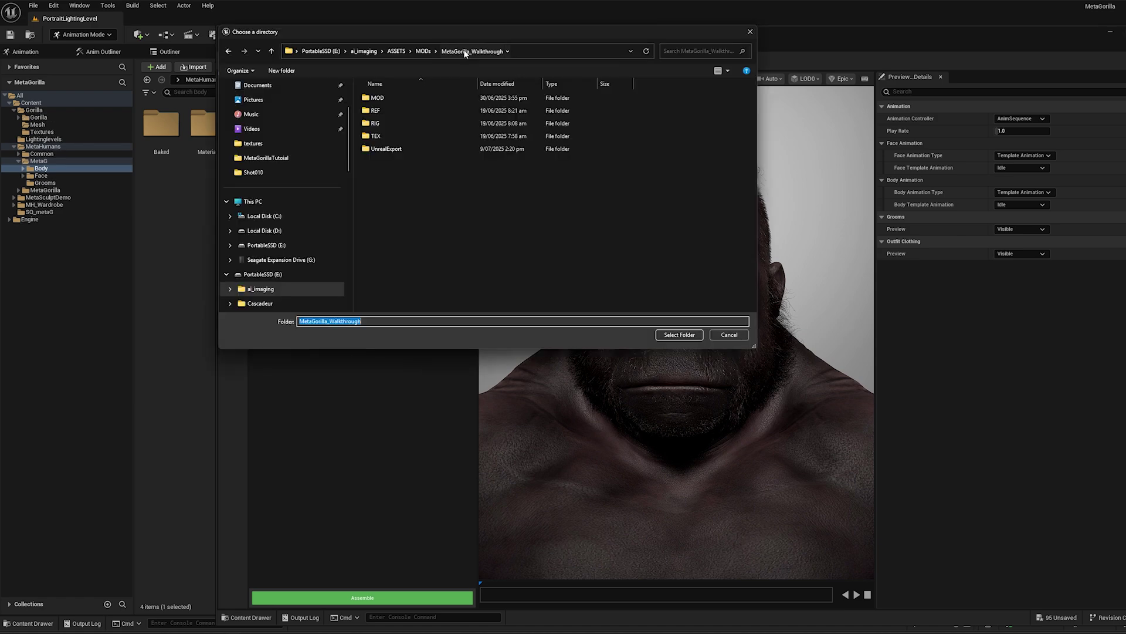
pyautogui.doubleClick(387, 149)
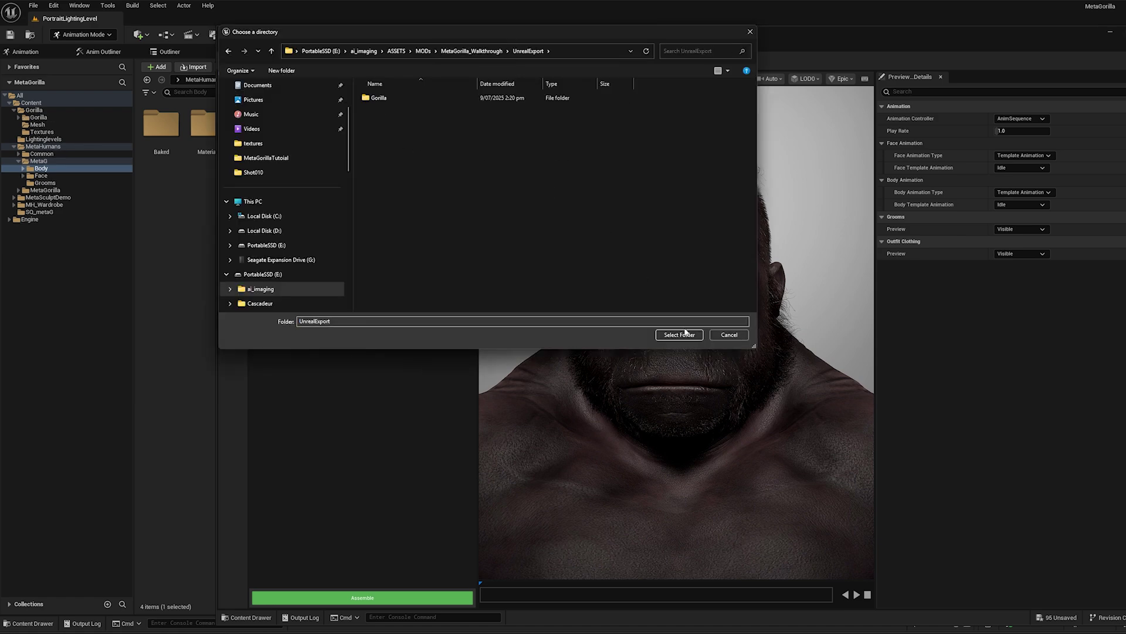
pyautogui.click(679, 335)
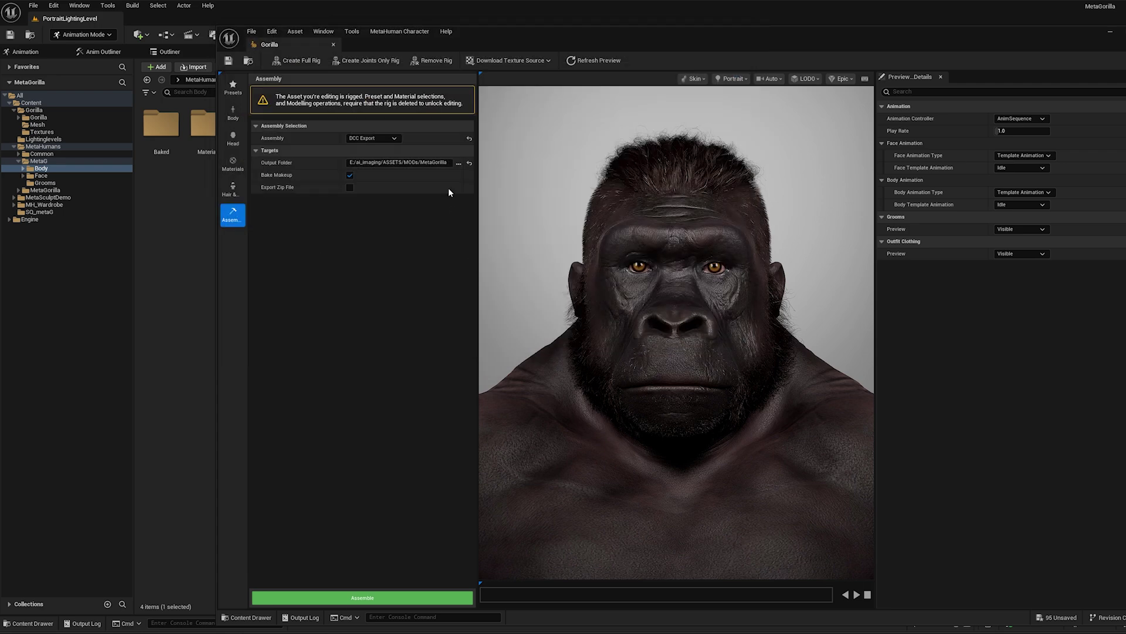
pyautogui.click(369, 598)
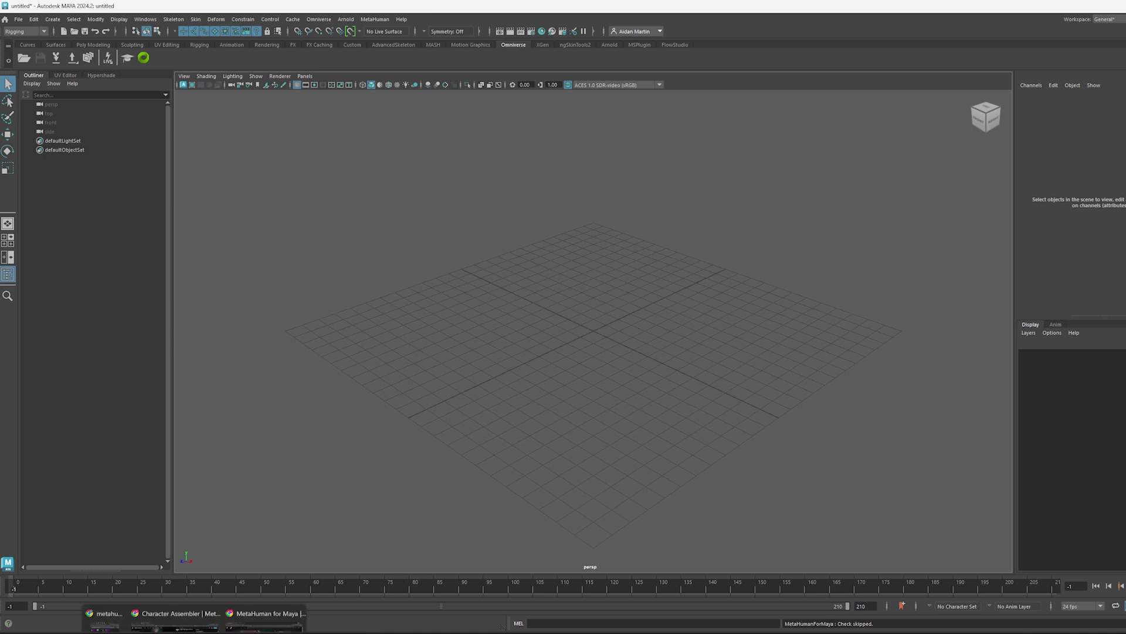
# Switch to the browser and review the MetaHuman for Maya Fab page's compatibility and installation details, plus its documentation page.
pyautogui.moveTo(194, 625)
pyautogui.click(261, 564)
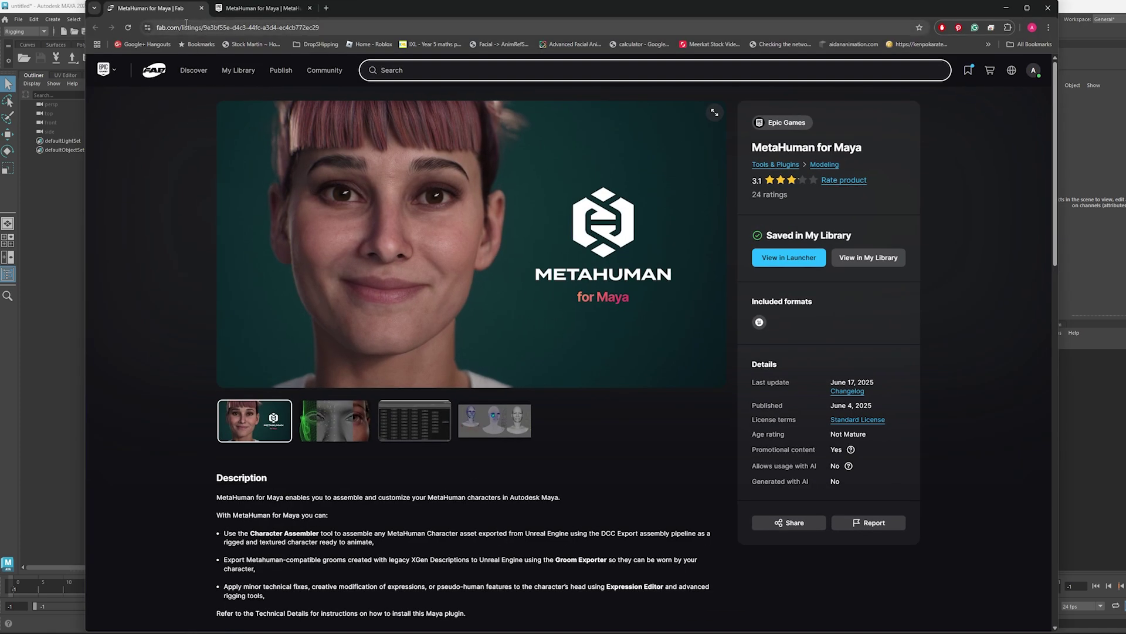
pyautogui.scroll(-5, 635, 392)
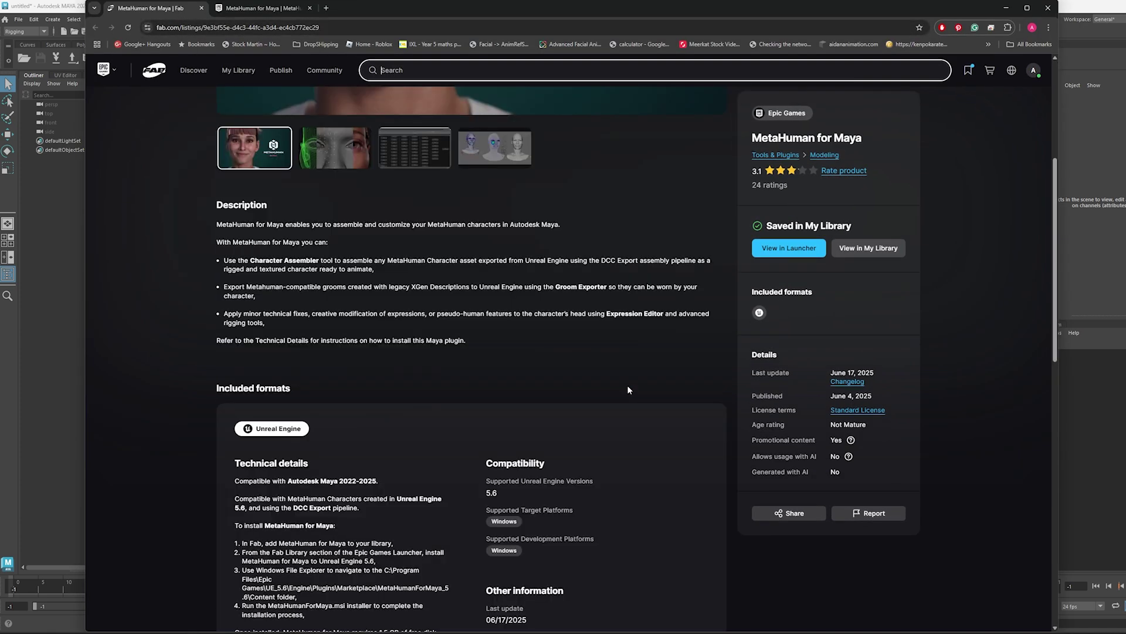
pyautogui.scroll(-2, 634, 370)
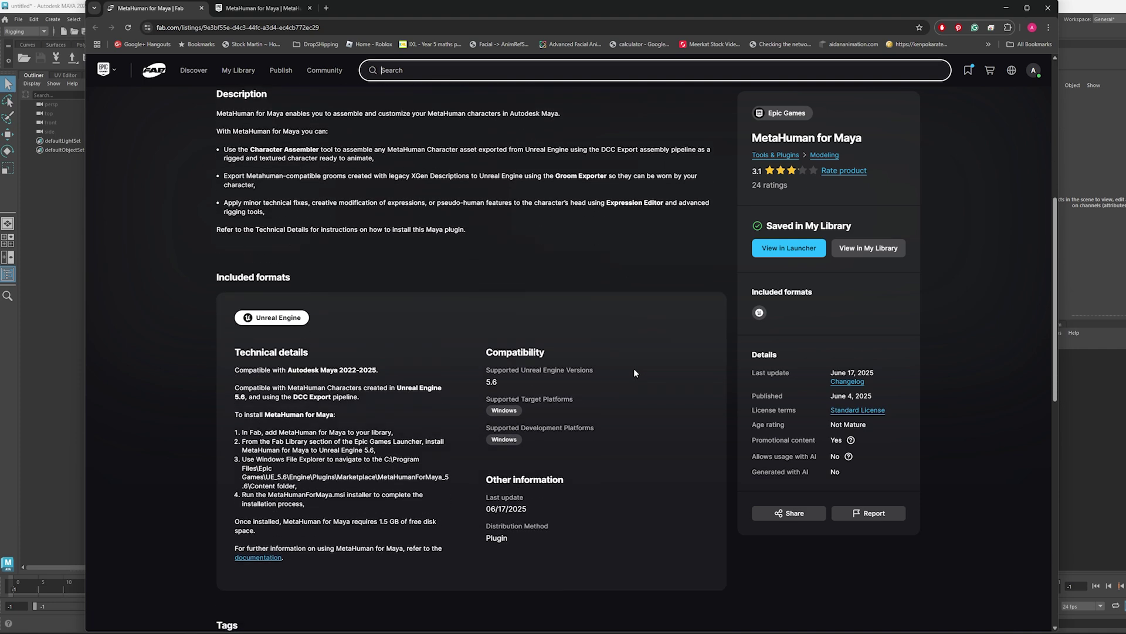
pyautogui.scroll(-2, 632, 371)
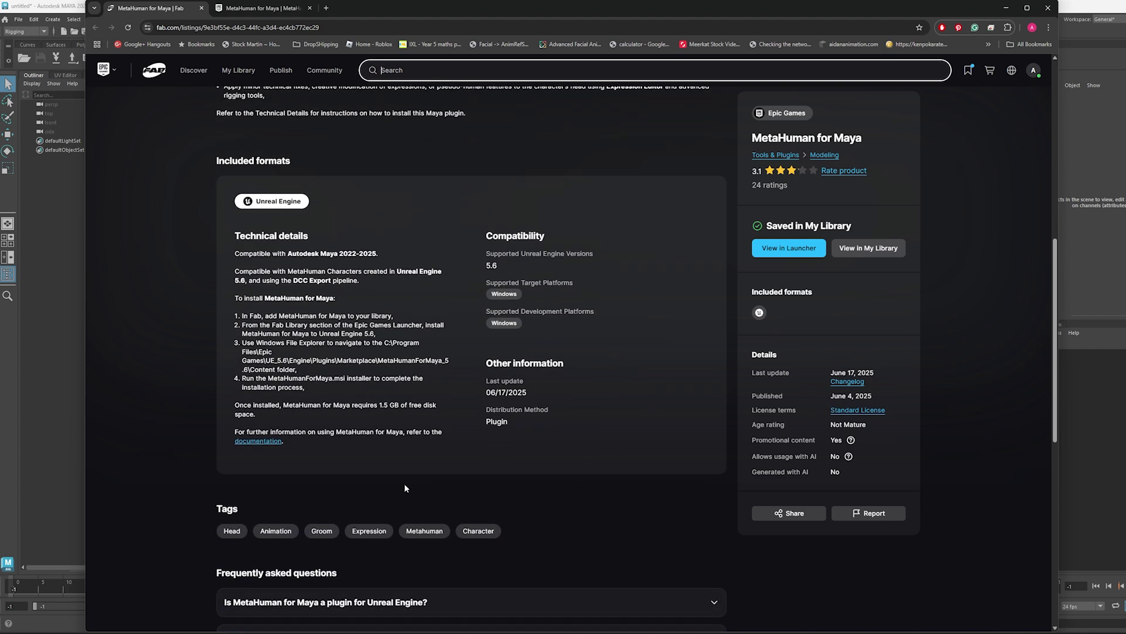
pyautogui.scroll(-3, 507, 493)
pyautogui.scroll(2, 436, 391)
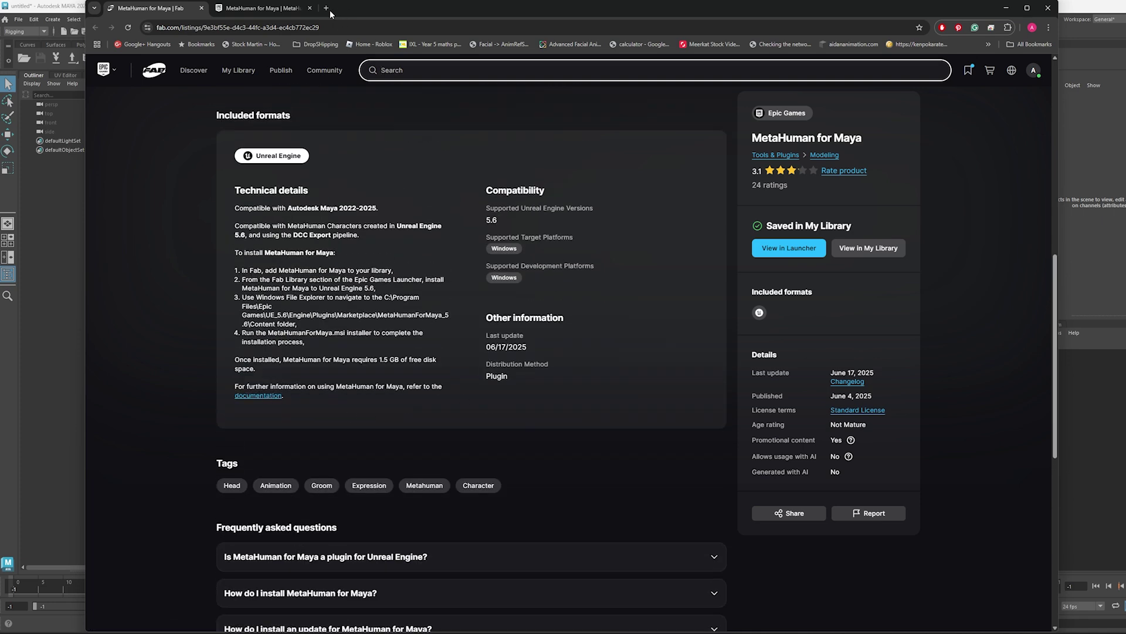
pyautogui.click(263, 9)
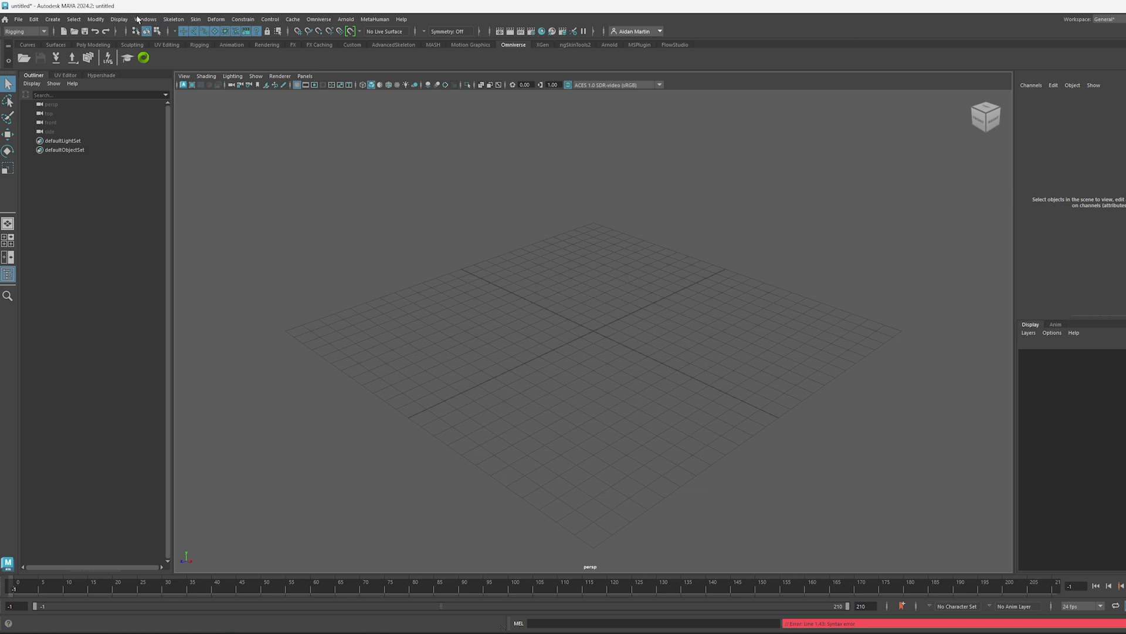
# Switch to Maya and search the Plug-in Manager for "meta" to check whether the MetaHumanForMaya.py plug-in is loaded.
pyautogui.click(137, 19)
pyautogui.moveTo(198, 117)
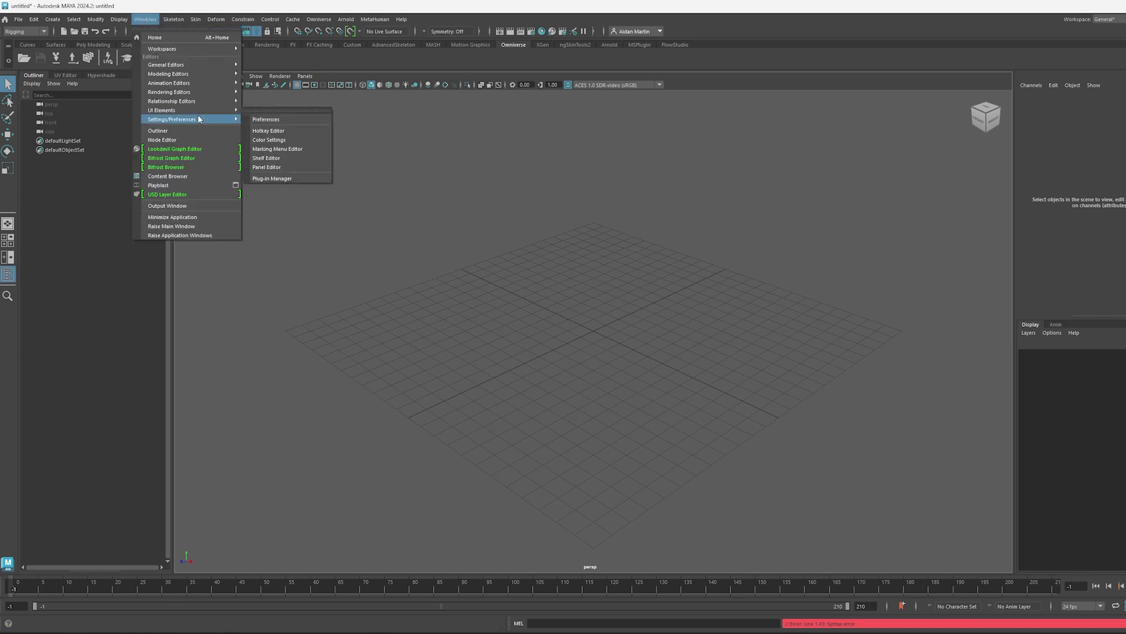
pyautogui.click(286, 180)
pyautogui.click(611, 244)
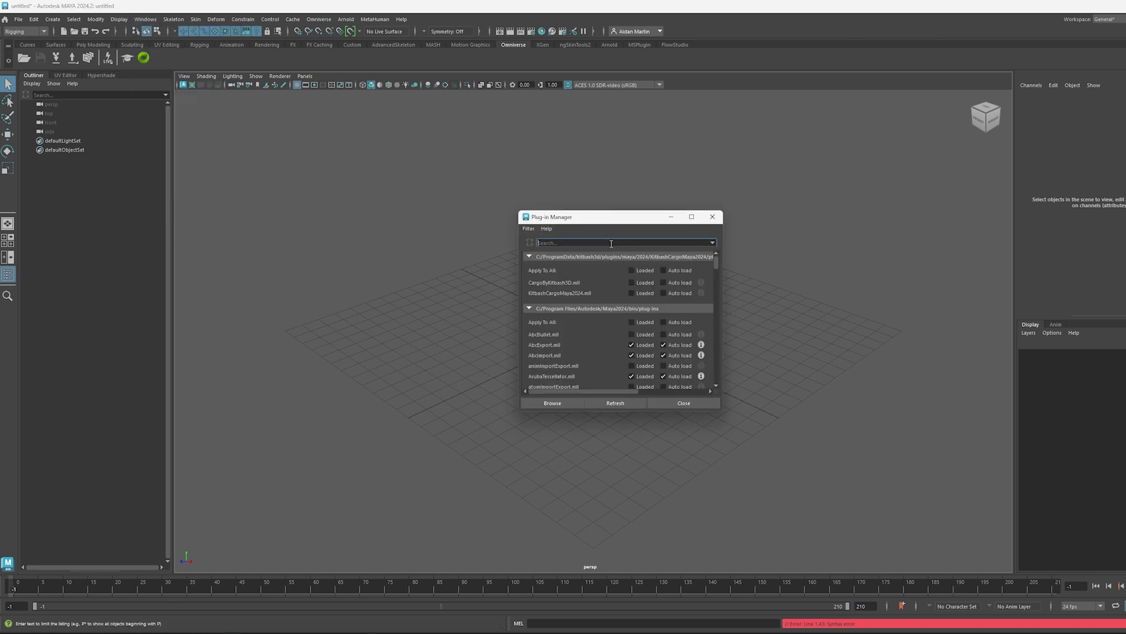
pyautogui.write('meta')
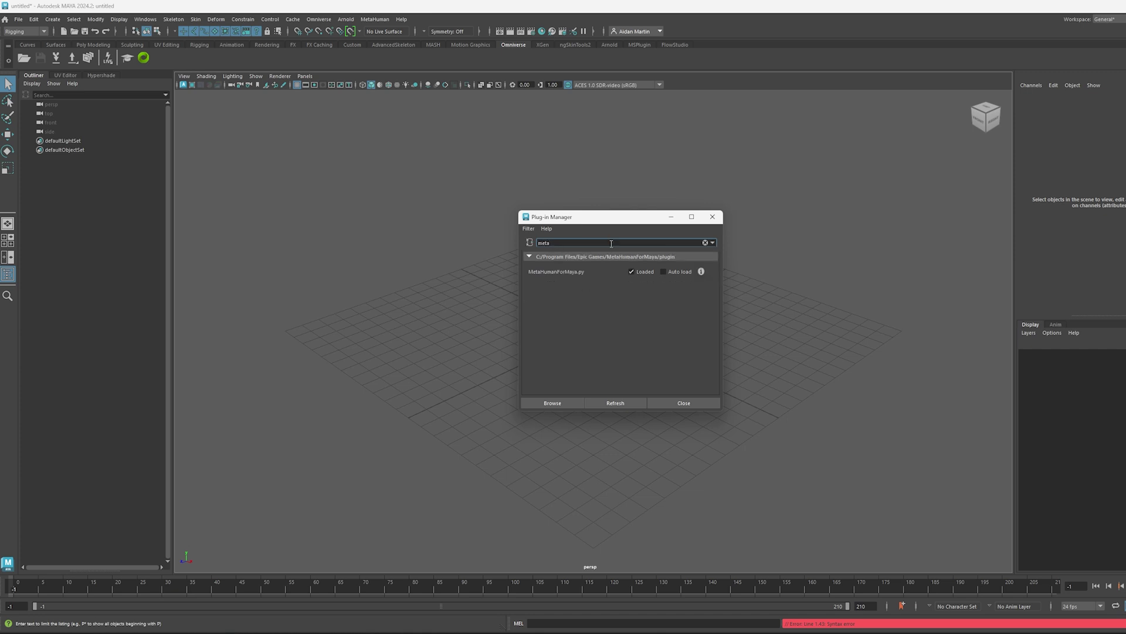
pyautogui.click(680, 403)
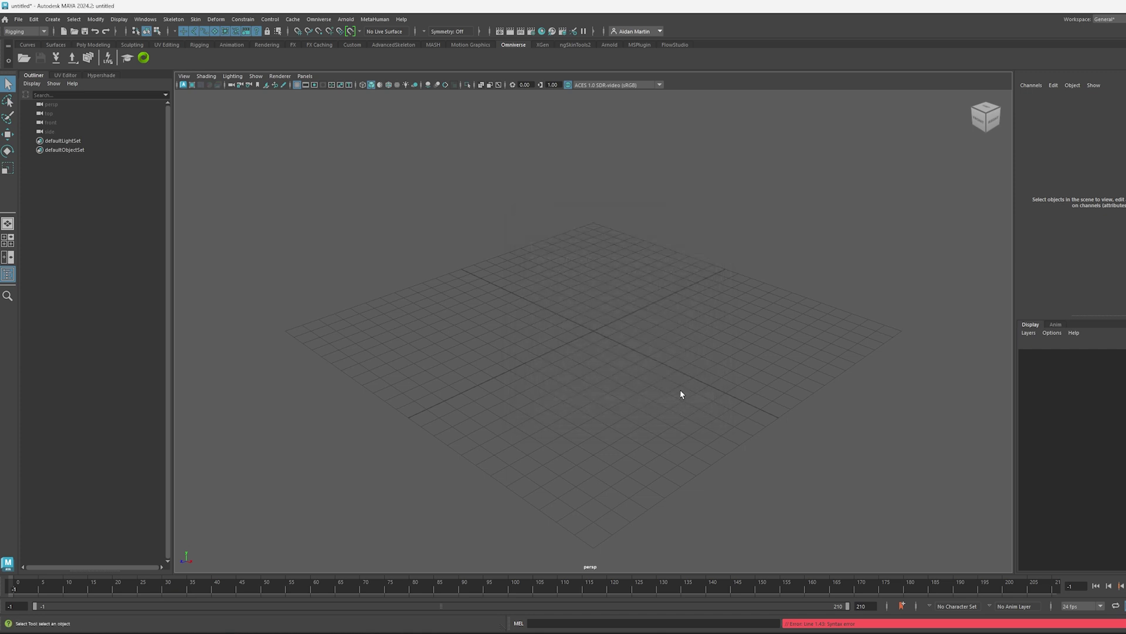
# Start the MetaHuman Character Assembler and set its MetaHumans directory to the UnrealExport folder in MetaGorilla_Walkthrough.
pyautogui.click(375, 19)
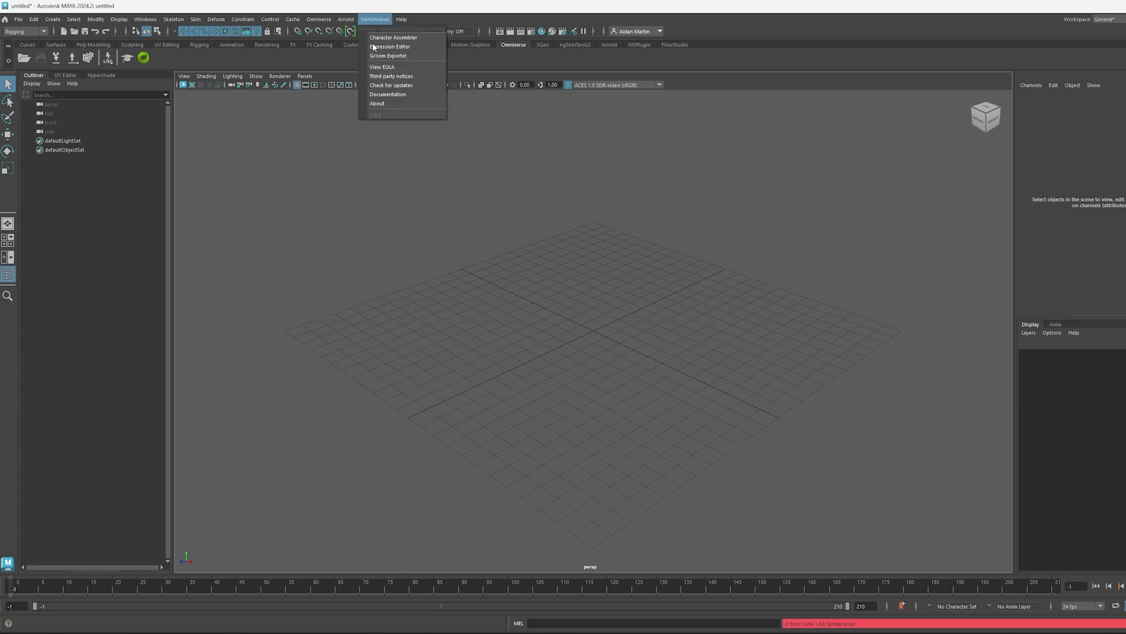
pyautogui.click(397, 38)
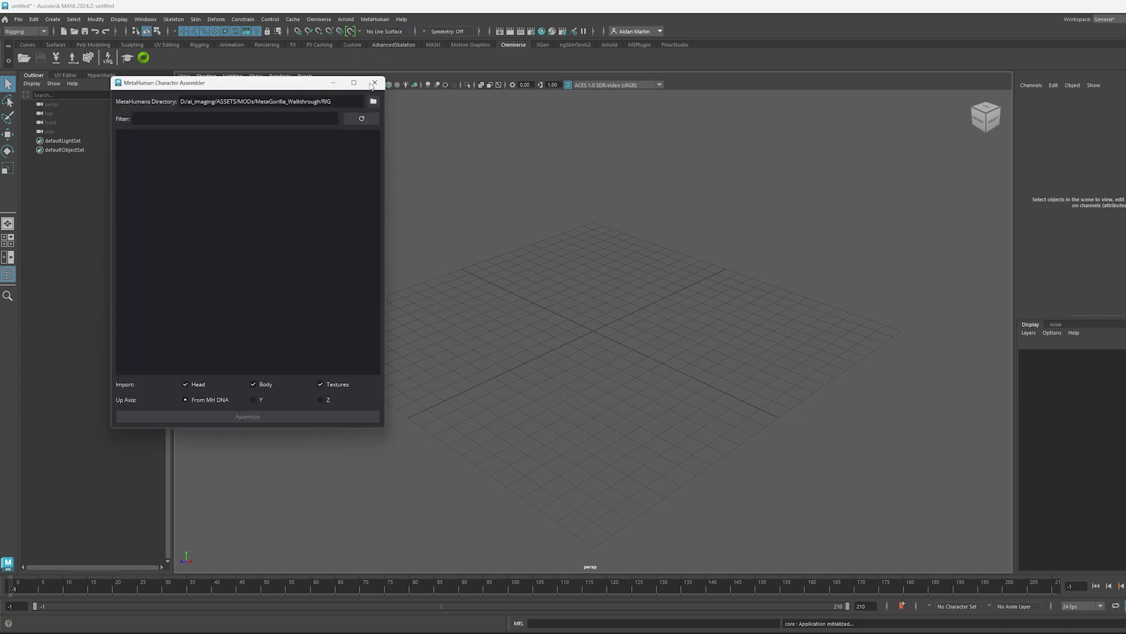
pyautogui.moveTo(301, 83); pyautogui.dragTo(475, 108)
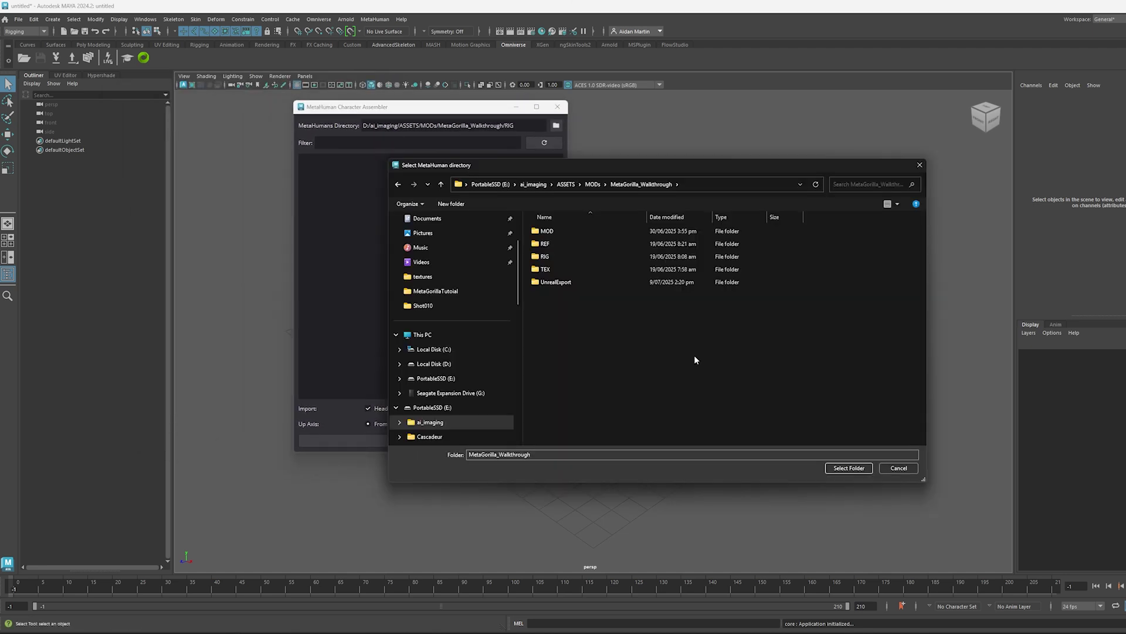
pyautogui.click(560, 285)
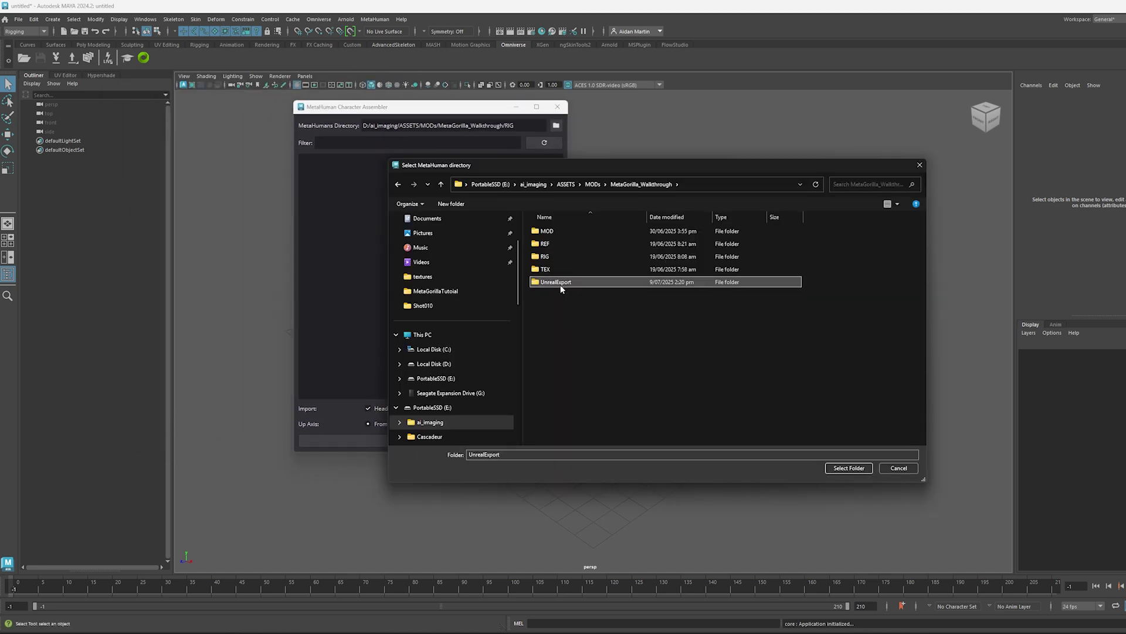
pyautogui.click(857, 467)
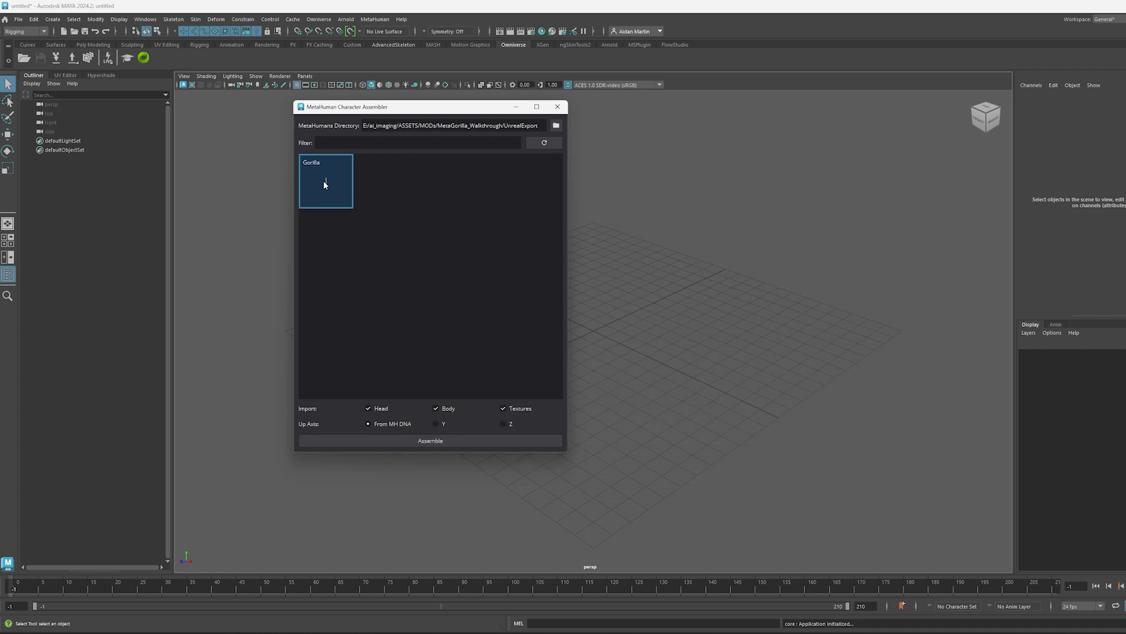
# Assemble the Gorilla character with head, body and textures, accept the scene import and close the assembler.
pyautogui.click(438, 443)
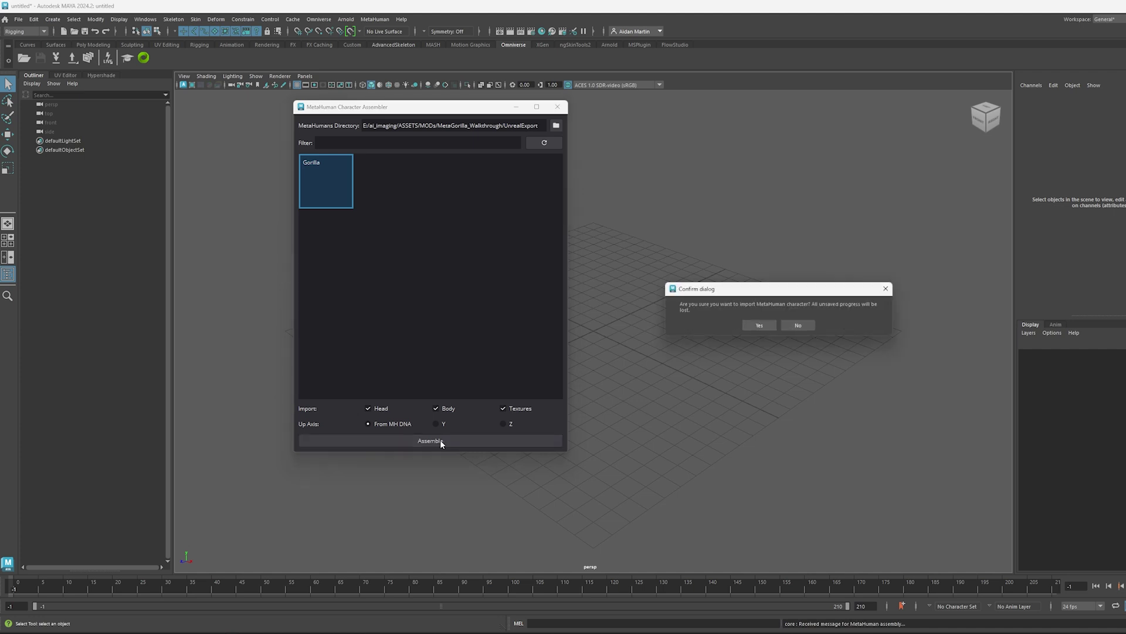
pyautogui.click(758, 326)
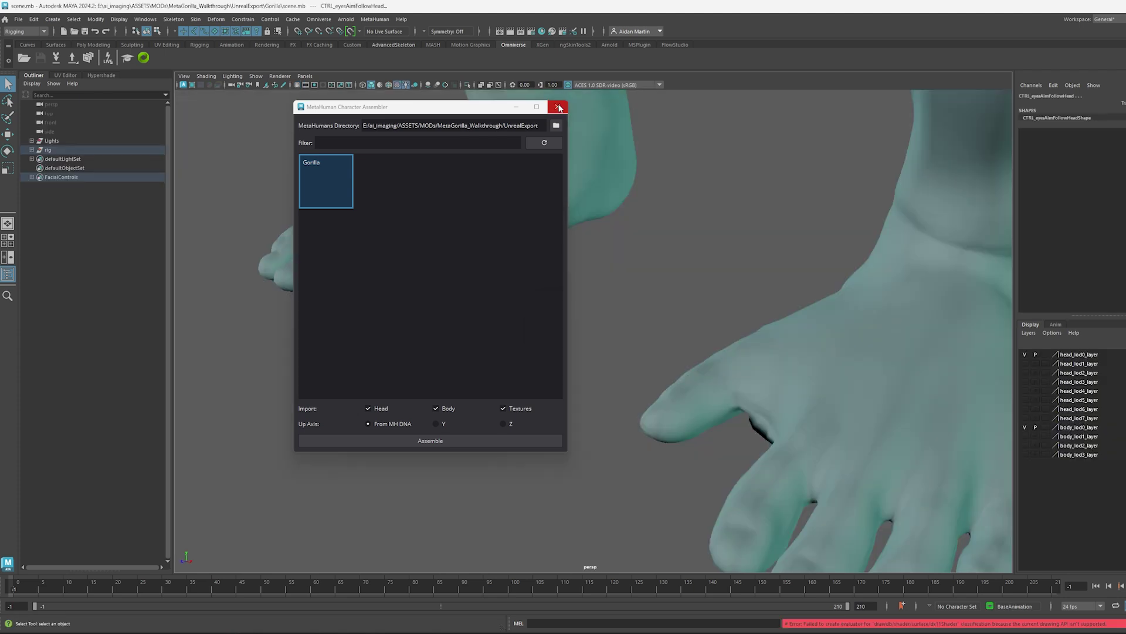
pyautogui.click(557, 106)
# Delete the Lights group from the scene and switch the viewport from scene lights to default lighting.
pyautogui.scroll(-5, 735, 334)
pyautogui.keyDown('alt'); pyautogui.moveTo(654, 337); pyautogui.dragTo(702, 264); pyautogui.keyUp('alt')
pyautogui.keyDown('alt'); pyautogui.moveTo(702, 264); pyautogui.dragTo(733, 393, button='middle'); pyautogui.keyUp('alt')
pyautogui.keyDown('alt'); pyautogui.moveTo(734, 393); pyautogui.dragTo(560, 221, button='right'); pyautogui.keyUp('alt')
pyautogui.keyDown('alt'); pyautogui.moveTo(561, 221); pyautogui.dragTo(659, 339, button='middle'); pyautogui.keyUp('alt')
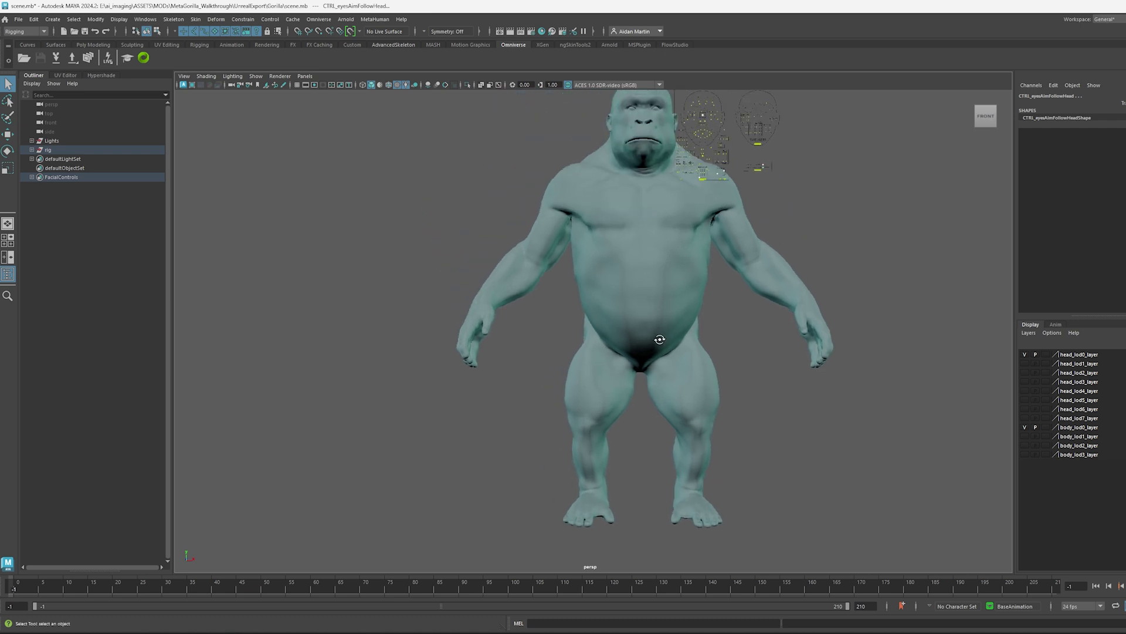
pyautogui.keyDown('alt'); pyautogui.moveTo(659, 339); pyautogui.dragTo(682, 346); pyautogui.keyUp('alt')
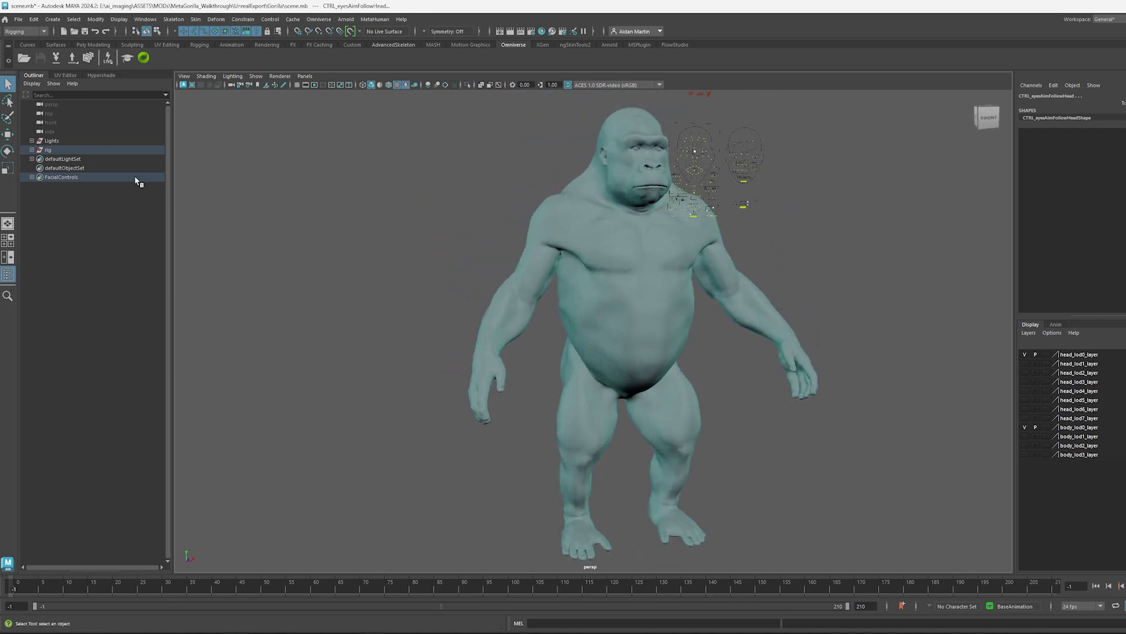
pyautogui.click(52, 141)
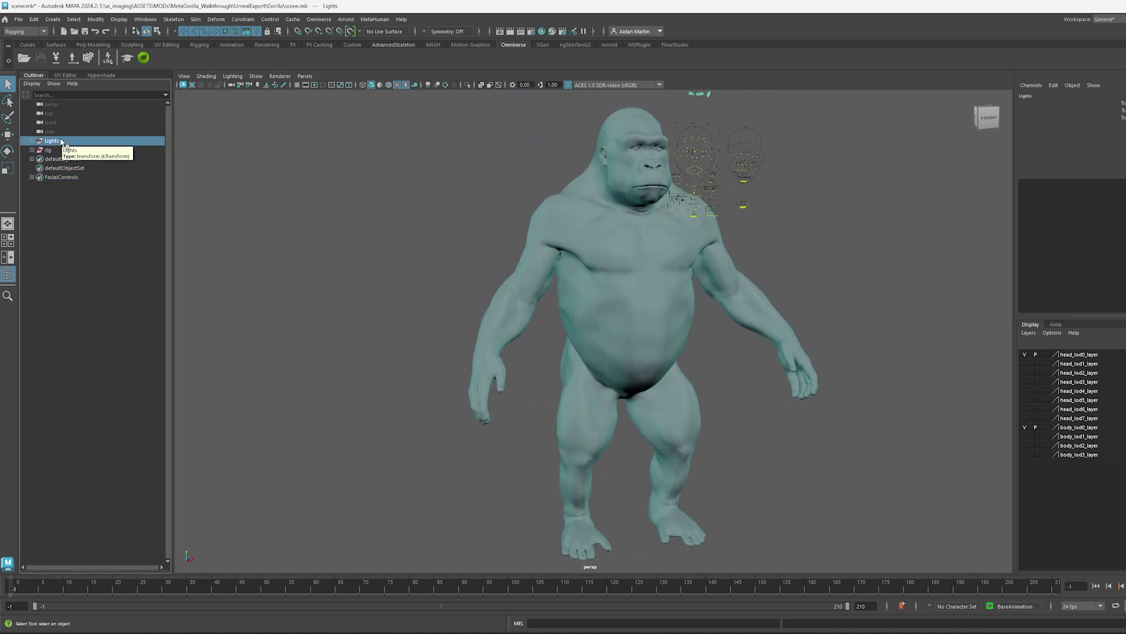
pyautogui.press('Delete')
pyautogui.click(405, 85)
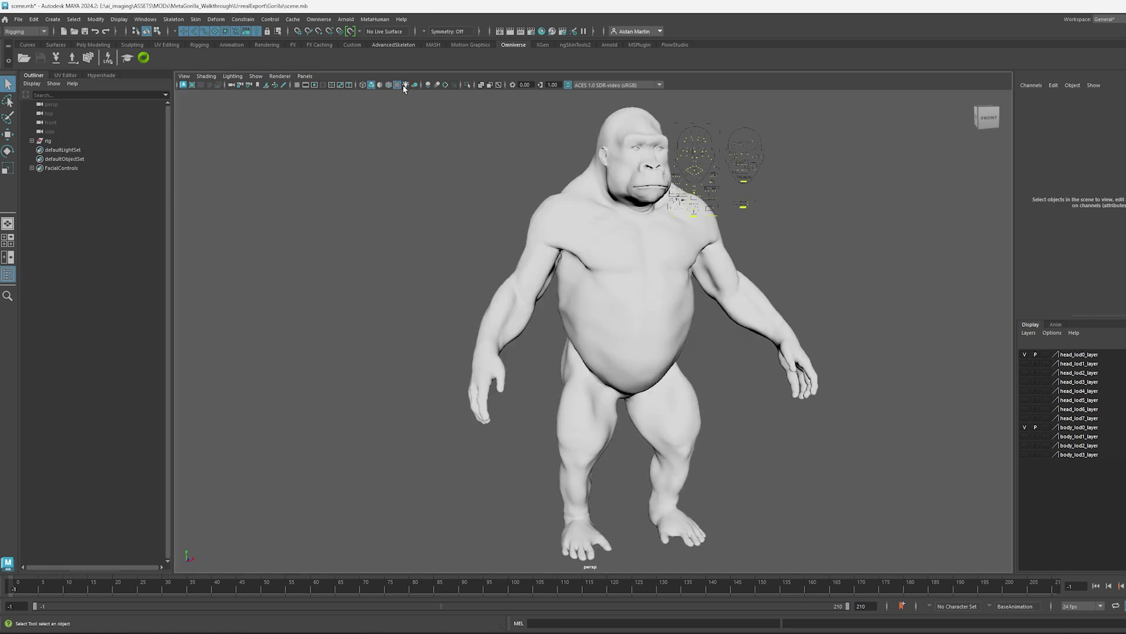
# Expand the rig group down to joints_grp and enable the display of joints in the viewport.
pyautogui.keyDown('alt'); pyautogui.moveTo(517, 276); pyautogui.dragTo(608, 311); pyautogui.keyUp('alt')
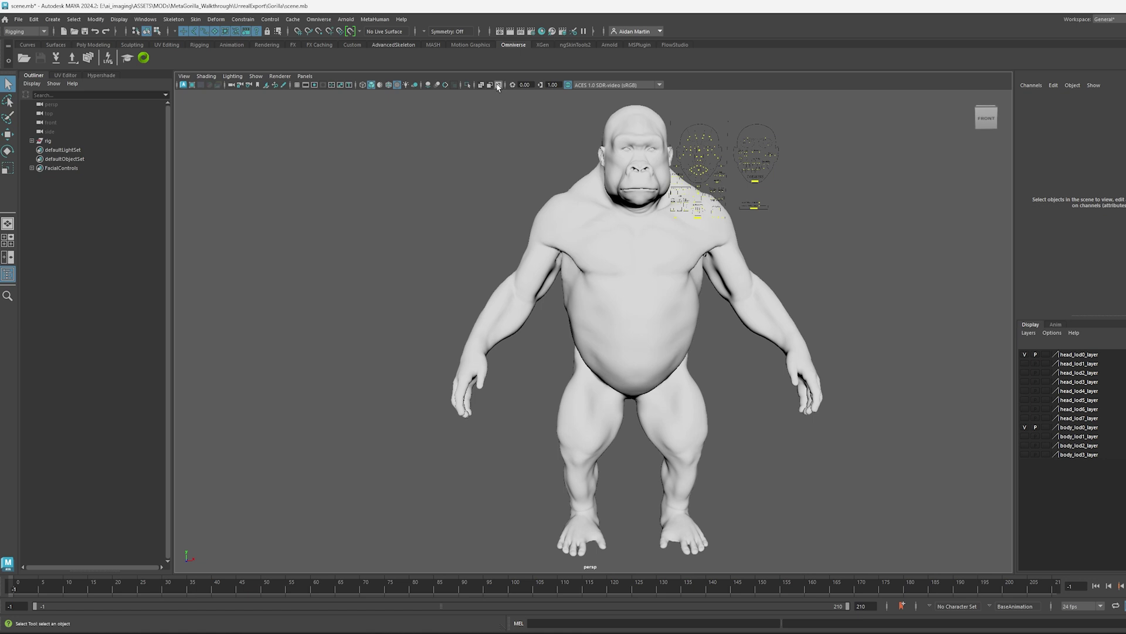
pyautogui.click(32, 141)
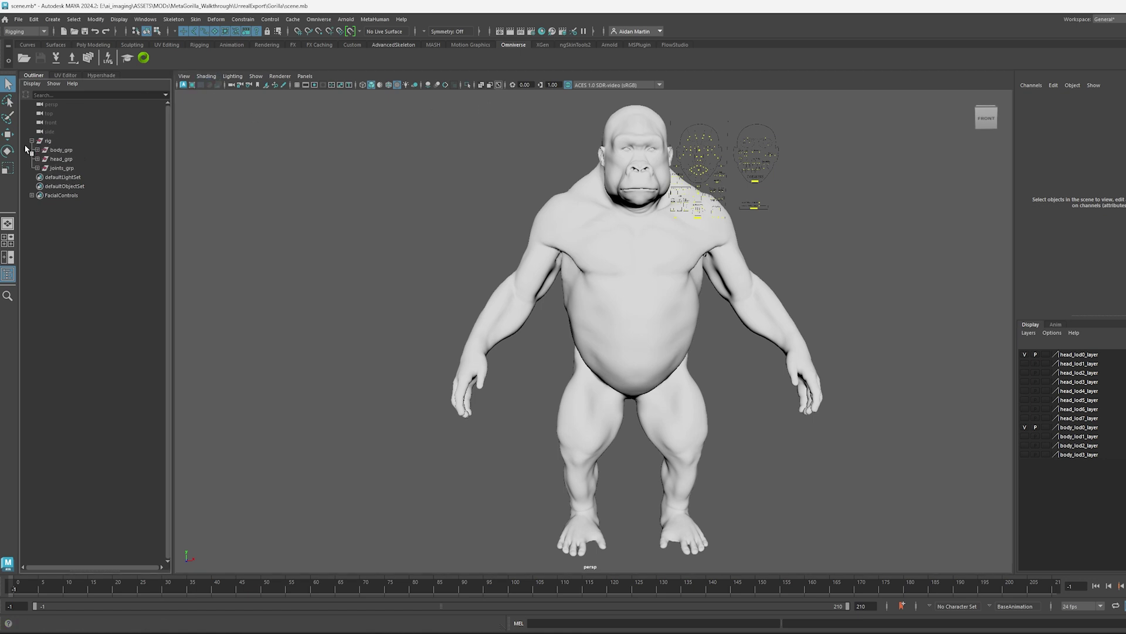
pyautogui.click(52, 169)
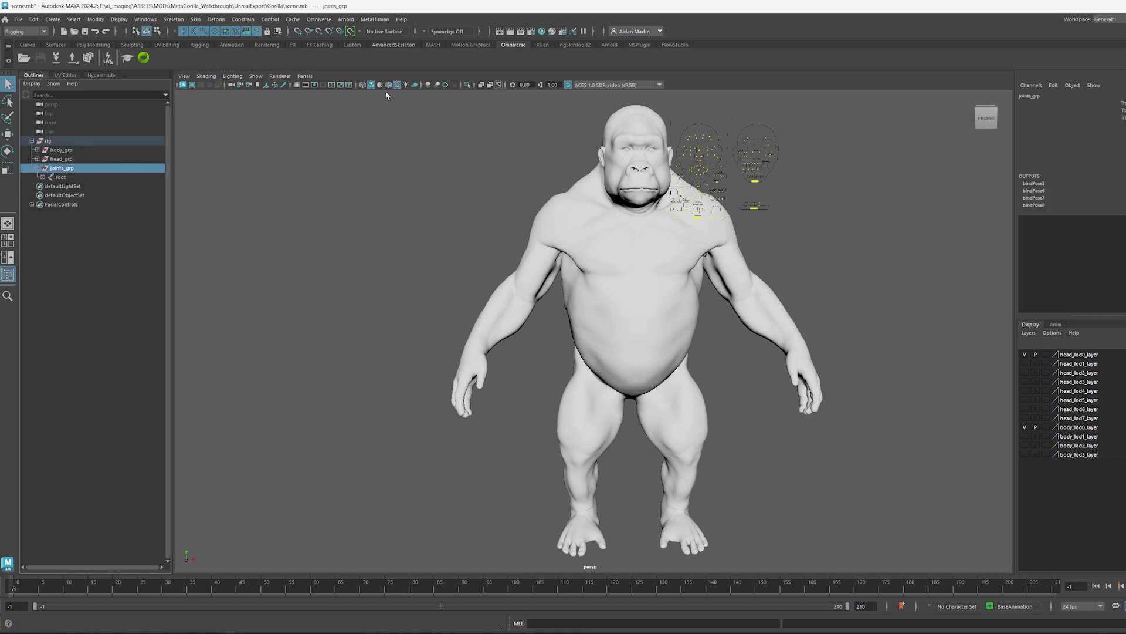
pyautogui.click(256, 77)
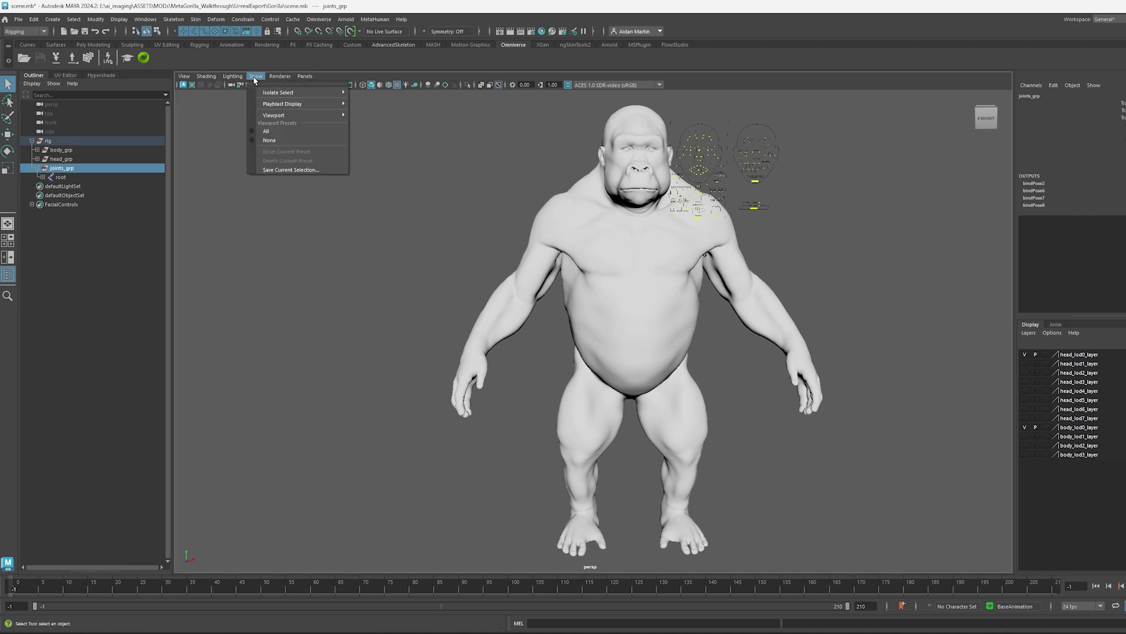
pyautogui.moveTo(290, 116)
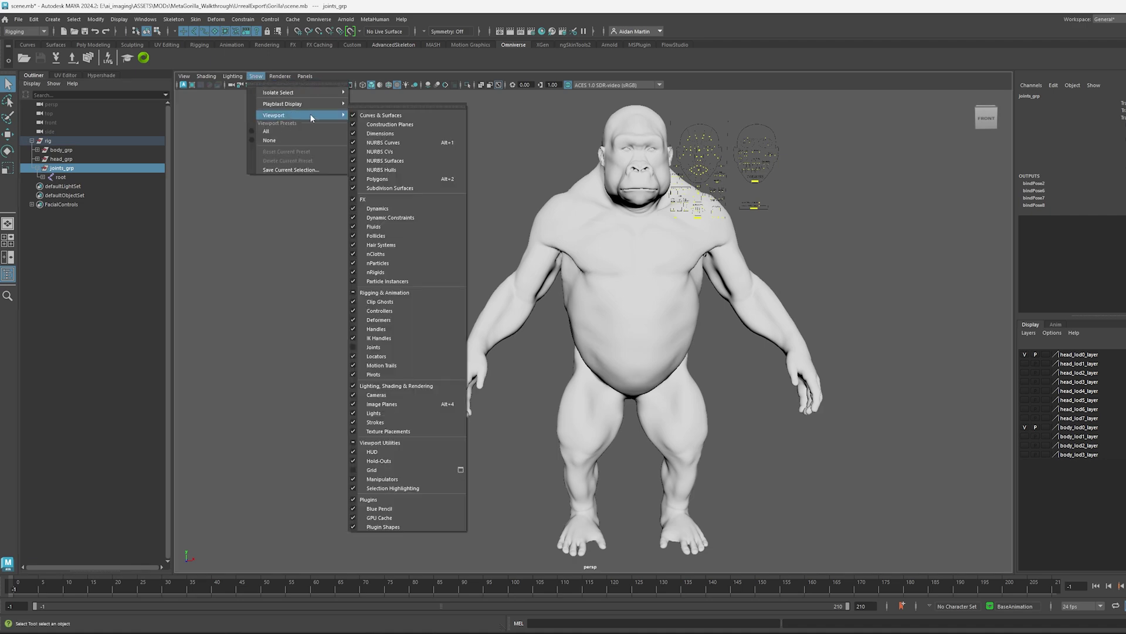
pyautogui.click(394, 346)
# Select the lower spine joints from spine_01 upward, rotate them to bend the torso sideways and inspect the back's deformation.
pyautogui.keyDown('alt'); pyautogui.moveTo(396, 344); pyautogui.dragTo(754, 326); pyautogui.keyUp('alt')
pyautogui.click(555, 330)
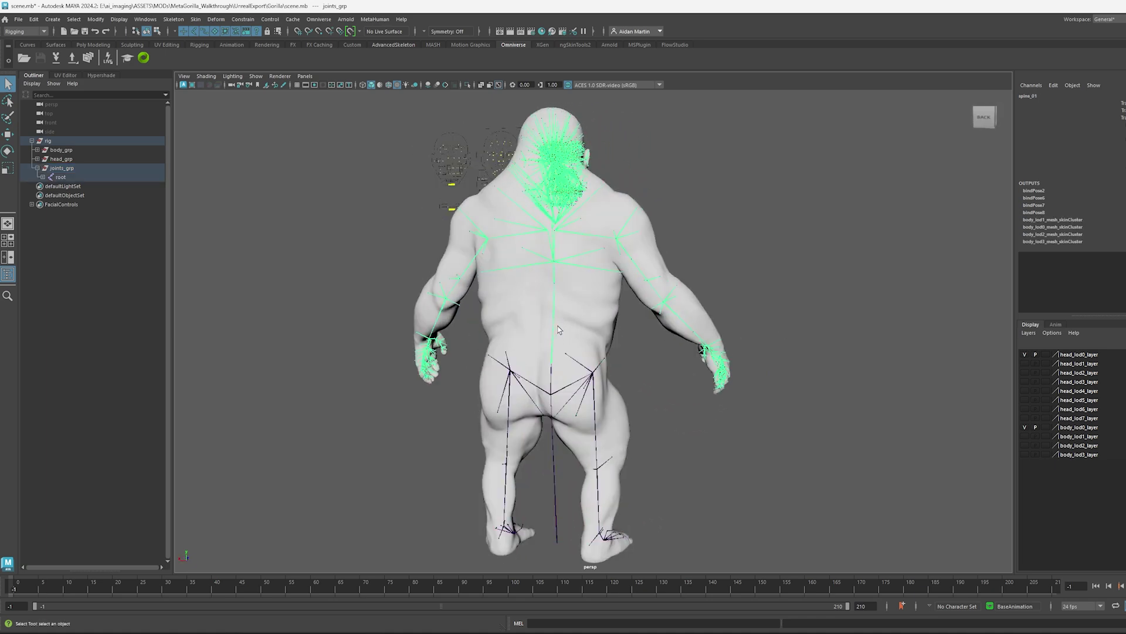
pyautogui.scroll(1, 558, 308)
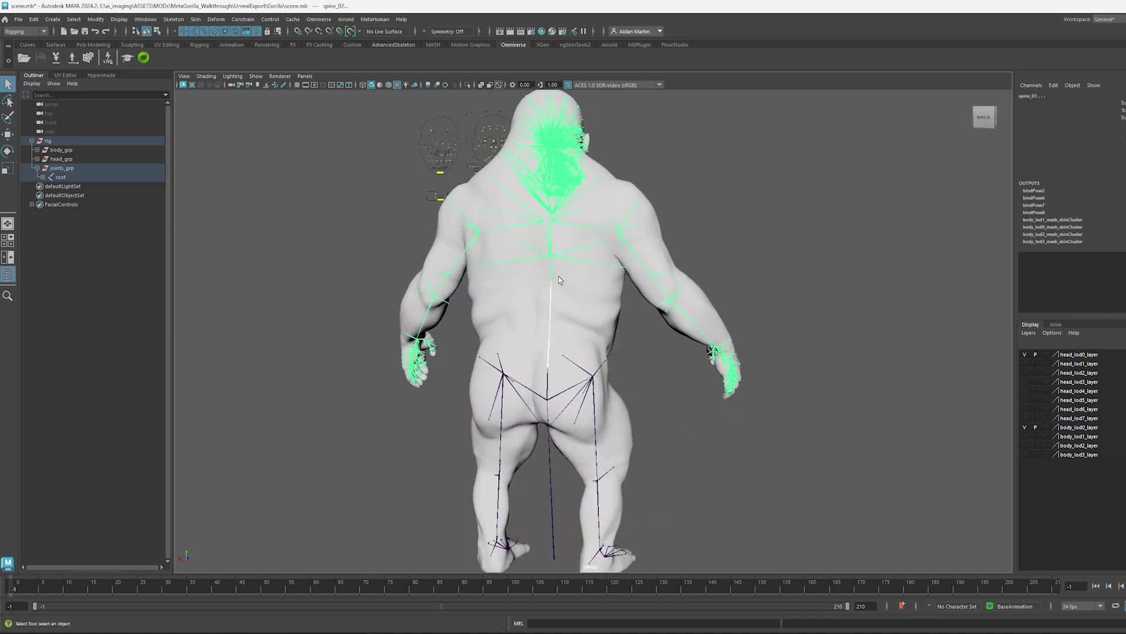
pyautogui.keyDown('alt'); pyautogui.moveTo(559, 276); pyautogui.dragTo(643, 345); pyautogui.keyUp('alt')
pyautogui.scroll(1, 563, 263)
pyautogui.press('e')
pyautogui.click(711, 344)
pyautogui.keyDown('alt'); pyautogui.moveTo(516, 379); pyautogui.dragTo(569, 351); pyautogui.keyUp('alt')
pyautogui.keyDown('alt'); pyautogui.moveTo(570, 351); pyautogui.dragTo(616, 351, button='right'); pyautogui.keyUp('alt')
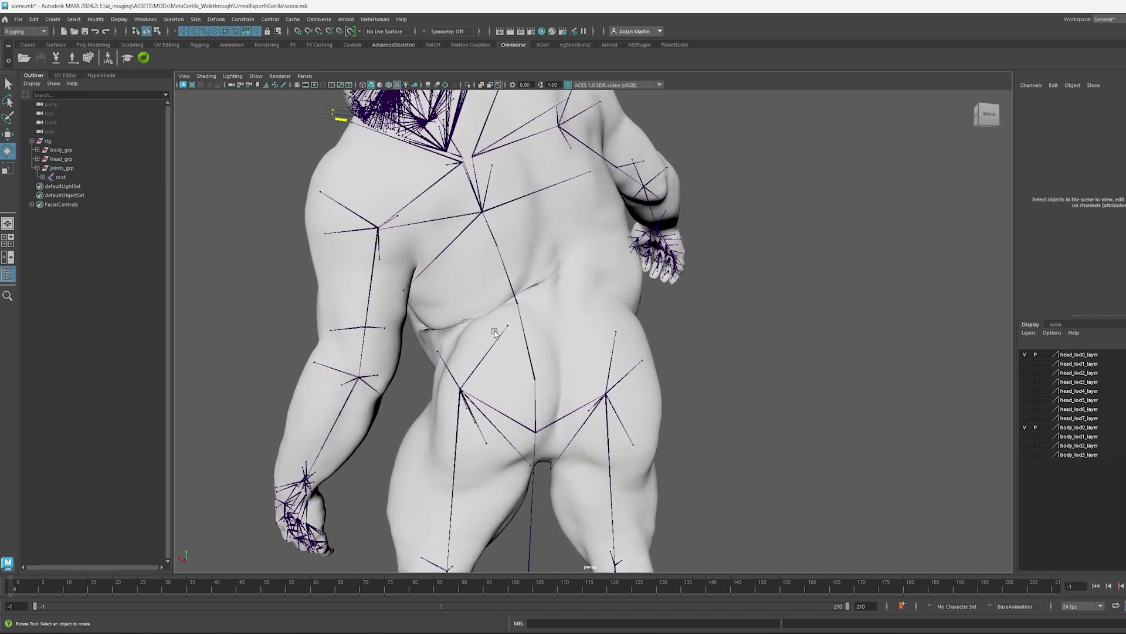
# Hide the root joint hierarchy and inspect the crease in the bent lower back on the bare mesh.
pyautogui.keyDown('alt'); pyautogui.moveTo(495, 342); pyautogui.dragTo(430, 326); pyautogui.keyUp('alt')
pyautogui.click(455, 307)
pyautogui.keyDown('alt'); pyautogui.moveTo(531, 358); pyautogui.dragTo(511, 378); pyautogui.keyUp('alt')
pyautogui.click(255, 76)
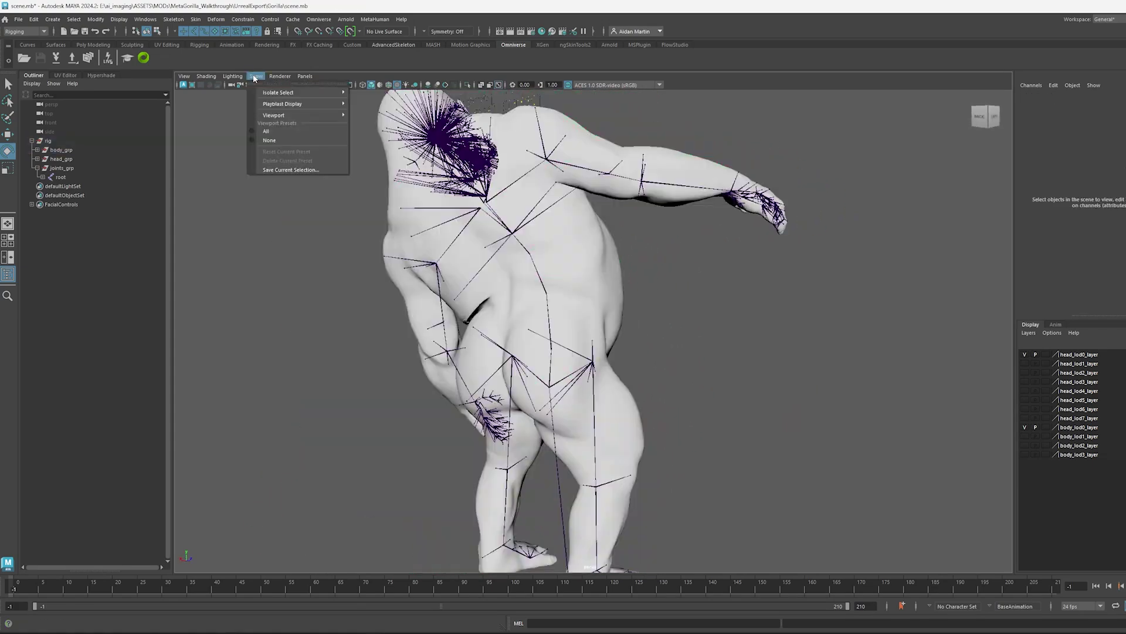
pyautogui.click(255, 77)
pyautogui.click(60, 177)
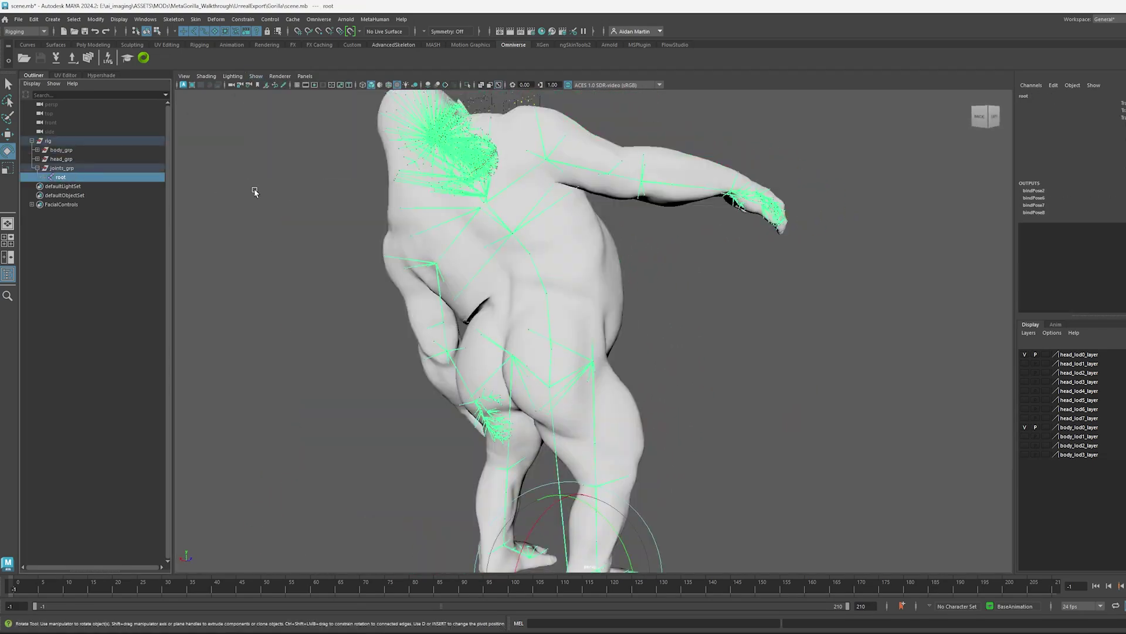
pyautogui.hotkey('ctrl', 'h')
pyautogui.keyDown('alt'); pyautogui.moveTo(503, 286); pyautogui.dragTo(518, 233); pyautogui.keyUp('alt')
pyautogui.click(546, 246)
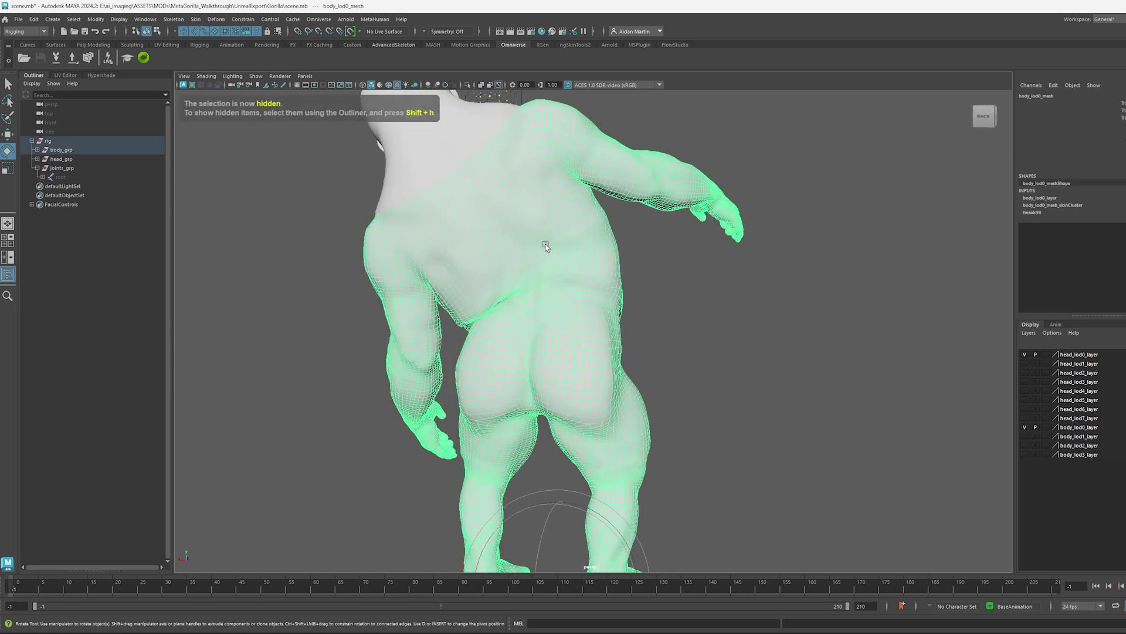
pyautogui.click(679, 294)
pyautogui.moveTo(637, 311)
pyautogui.keyDown('alt'); pyautogui.mouseDown()
pyautogui.moveTo(593, 317)
pyautogui.moveTo(626, 316)
pyautogui.mouseUp(); pyautogui.keyUp('alt')
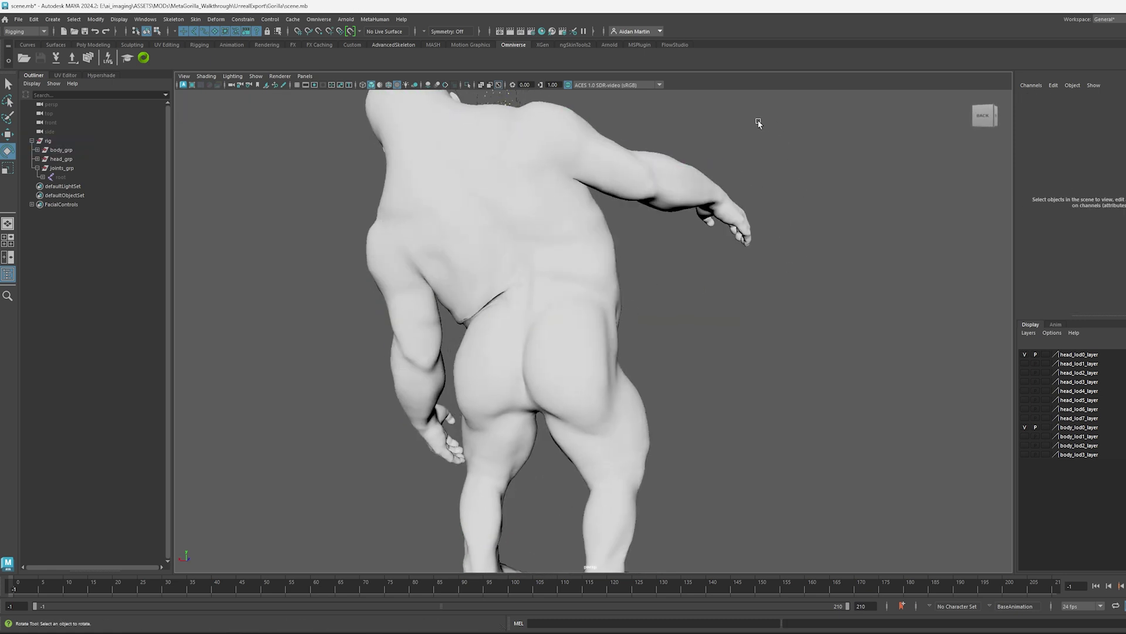
# Open ngSkinTools, select the body mesh and initialize its skinning layers.
pyautogui.click(575, 45)
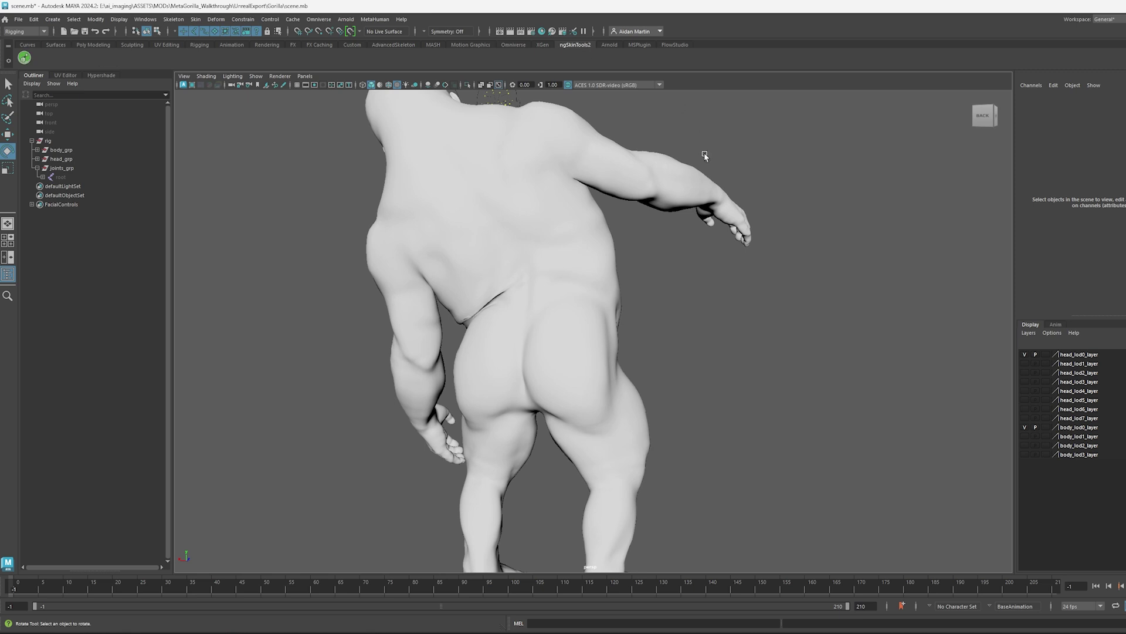
pyautogui.click(24, 58)
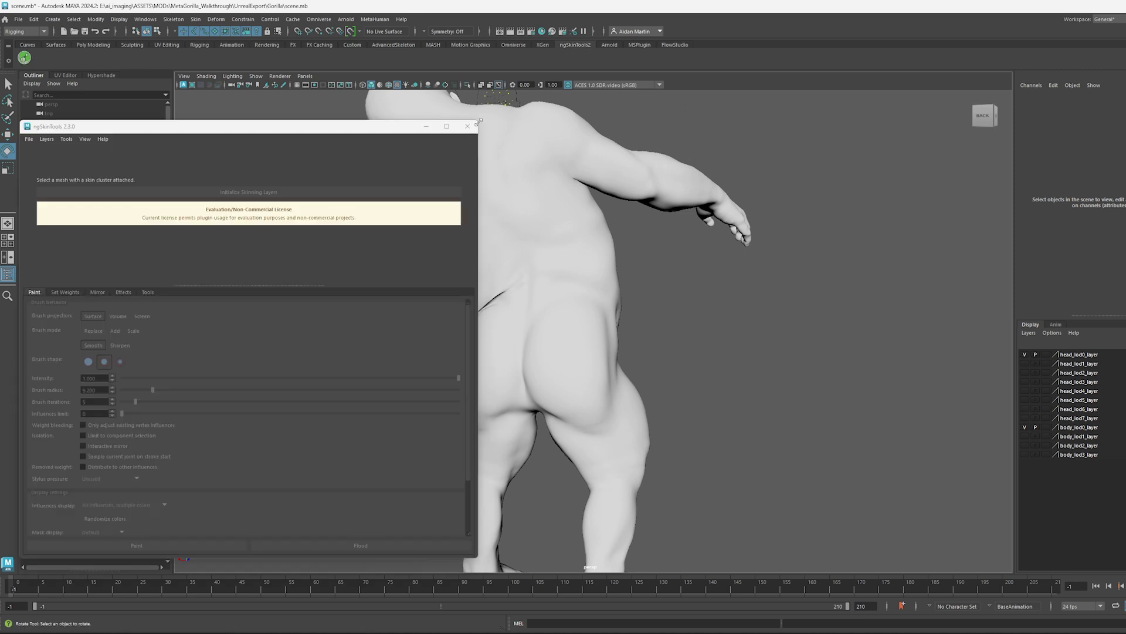
pyautogui.moveTo(315, 104); pyautogui.dragTo(317, 78)
pyautogui.moveTo(127, 71)
pyautogui.mouseDown()
pyautogui.moveTo(214, 122)
pyautogui.moveTo(179, 81)
pyautogui.moveTo(137, 82)
pyautogui.mouseUp()
pyautogui.keyDown('alt'); pyautogui.moveTo(633, 244); pyautogui.dragTo(622, 258); pyautogui.keyUp('alt')
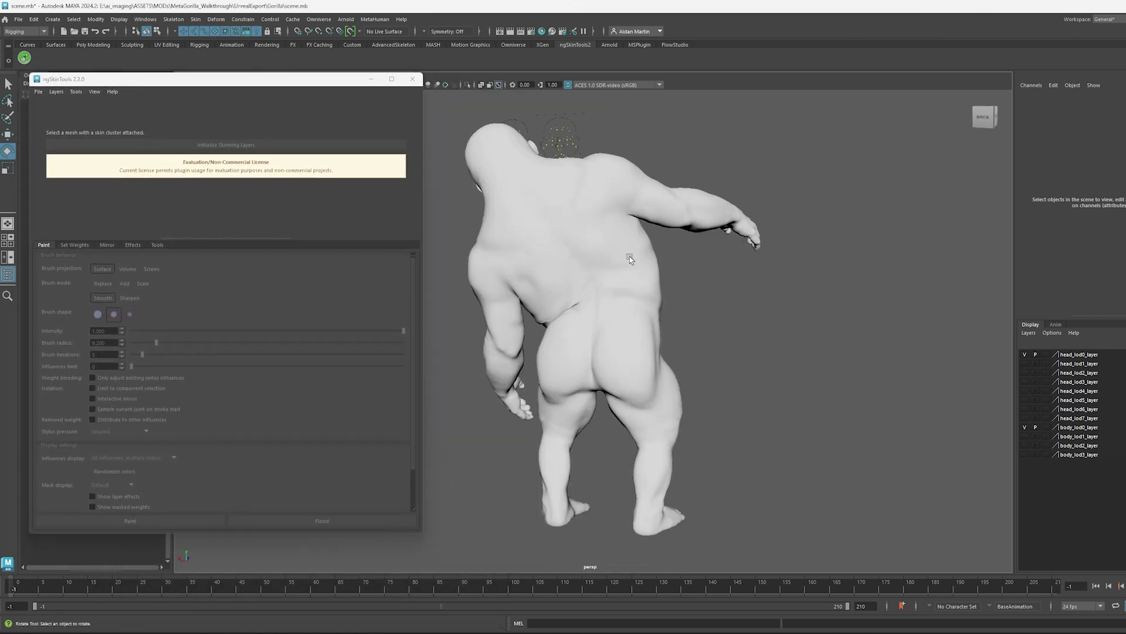
pyautogui.click(621, 263)
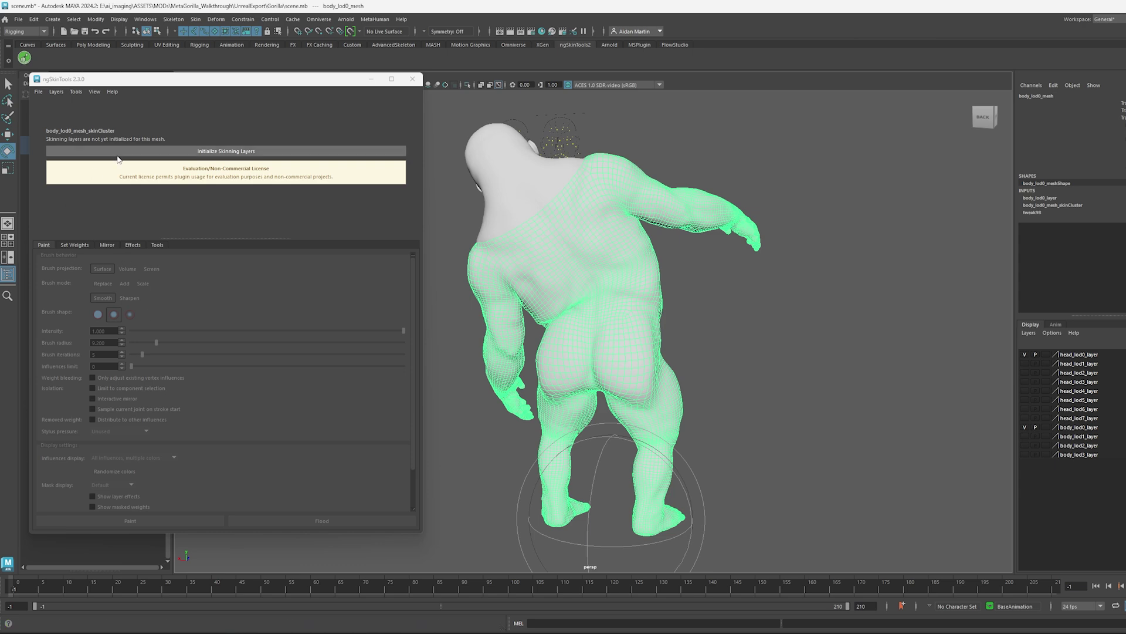
pyautogui.click(232, 152)
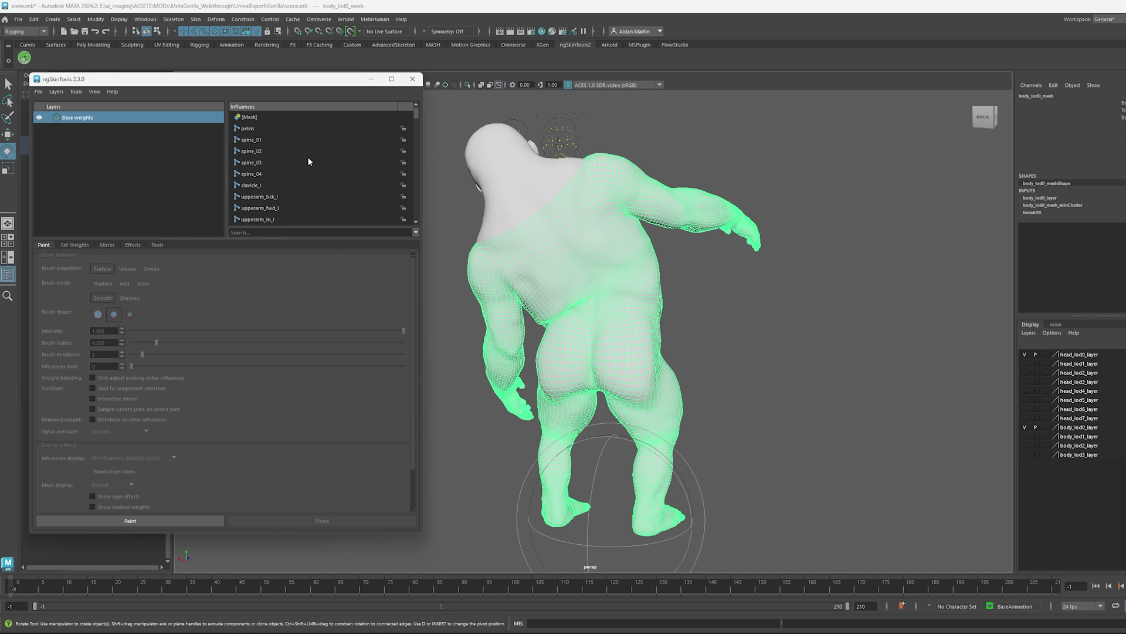
# Start weight painting on the body's Base weights layer and compare the spine_01 to spine_04 influences.
pyautogui.keyDown('alt'); pyautogui.moveTo(604, 285); pyautogui.dragTo(577, 281); pyautogui.keyUp('alt')
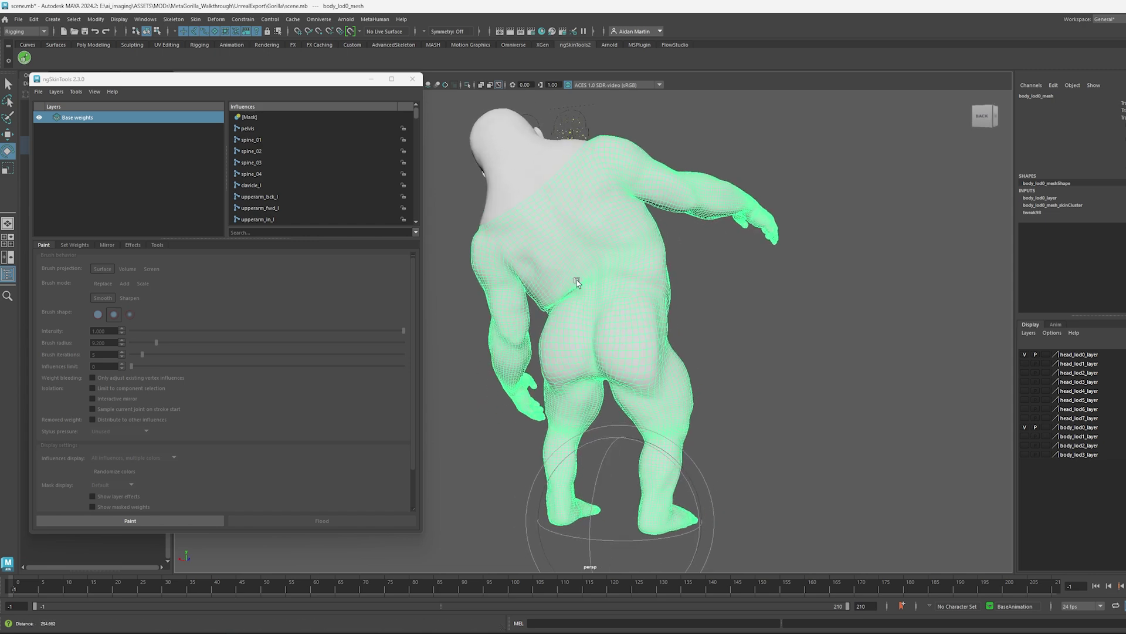
pyautogui.scroll(1, 576, 281)
pyautogui.click(147, 520)
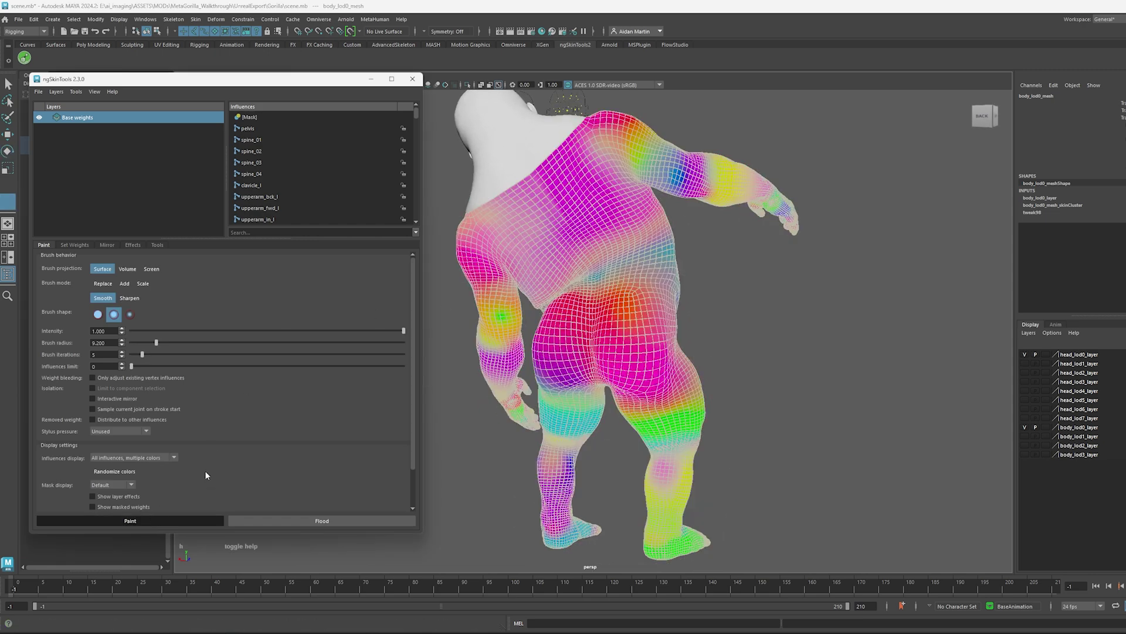
pyautogui.click(264, 140)
pyautogui.click(266, 151)
pyautogui.click(266, 161)
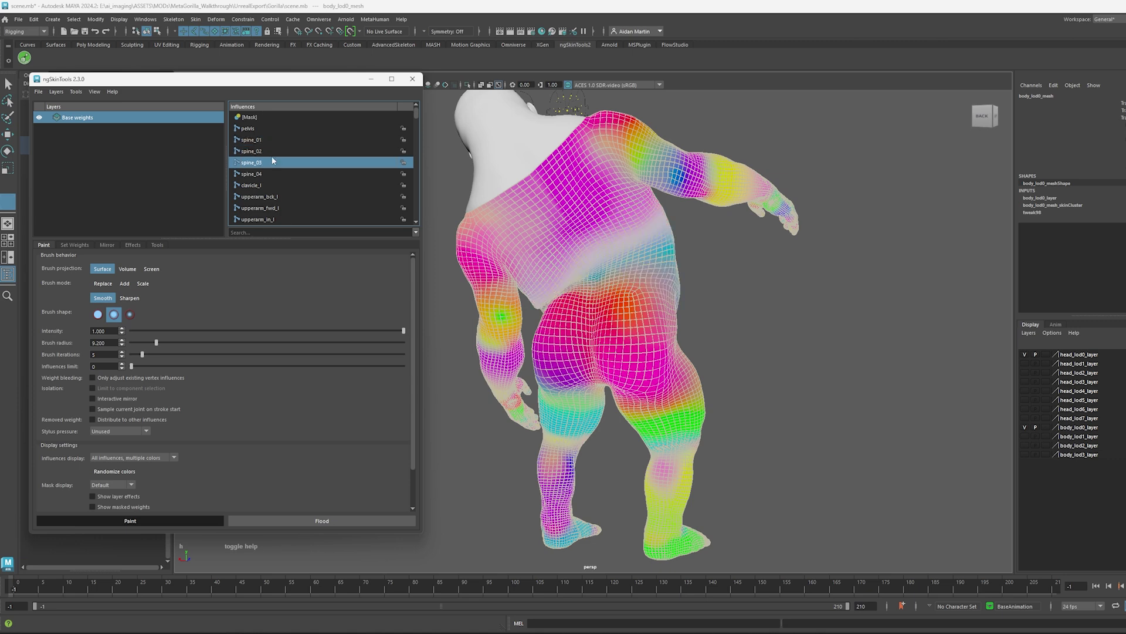
pyautogui.click(266, 174)
pyautogui.click(270, 162)
pyautogui.click(273, 171)
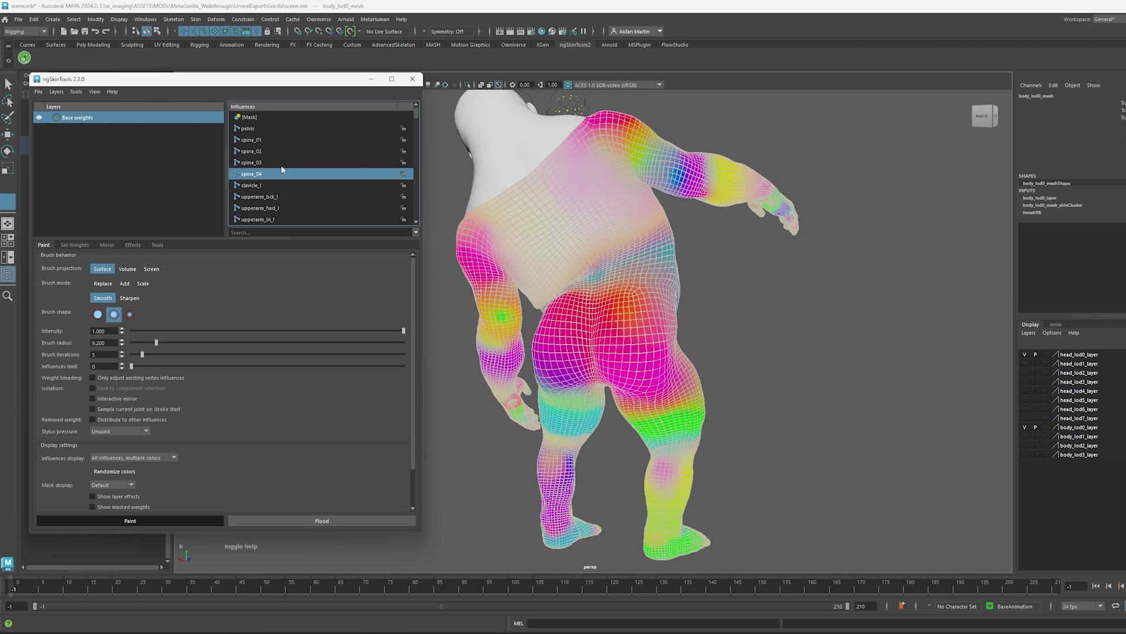
# Smooth the spine_03, spine_02 and spine_01 weights around the creased side of the waist at intensity 1.000.
pyautogui.click(281, 164)
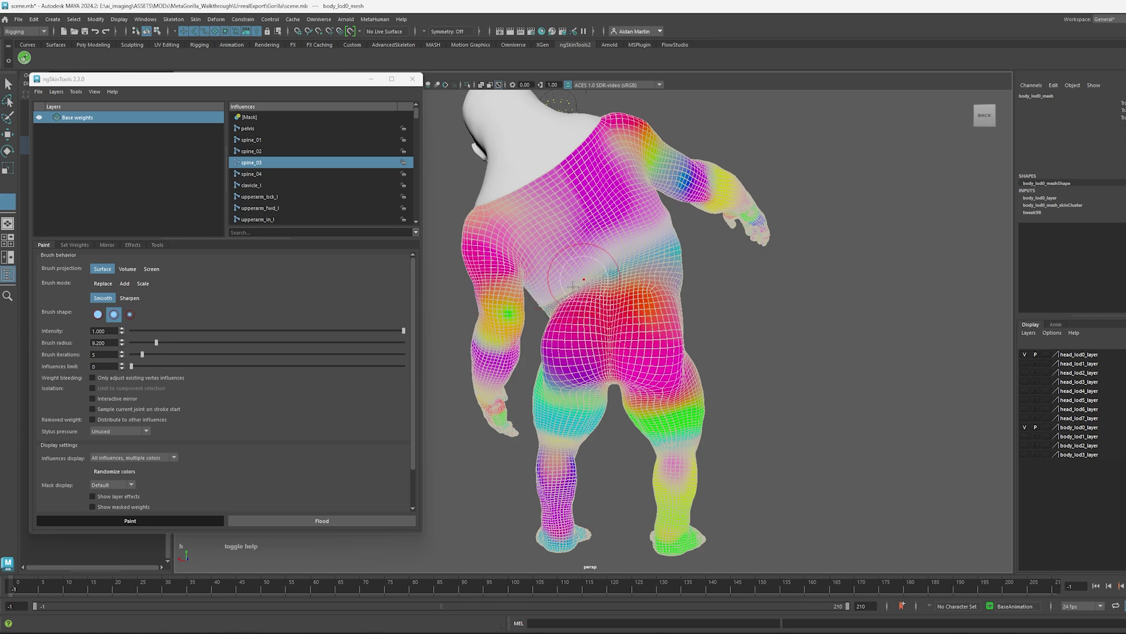
pyautogui.scroll(6, 566, 293)
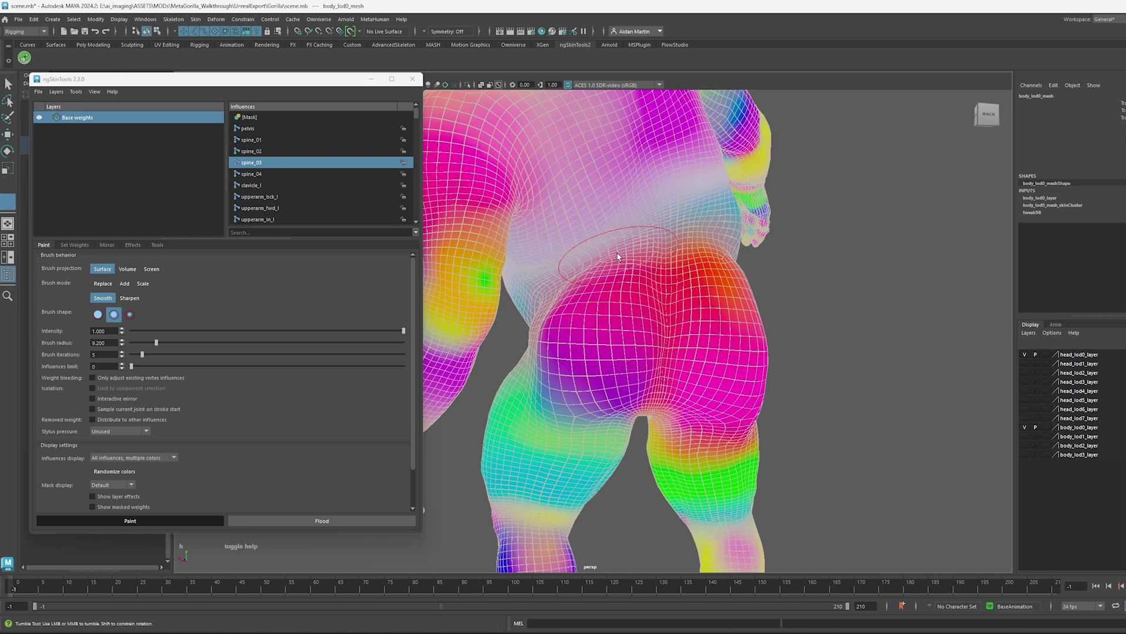
pyautogui.keyDown('alt'); pyautogui.moveTo(618, 256); pyautogui.dragTo(526, 282); pyautogui.keyUp('alt')
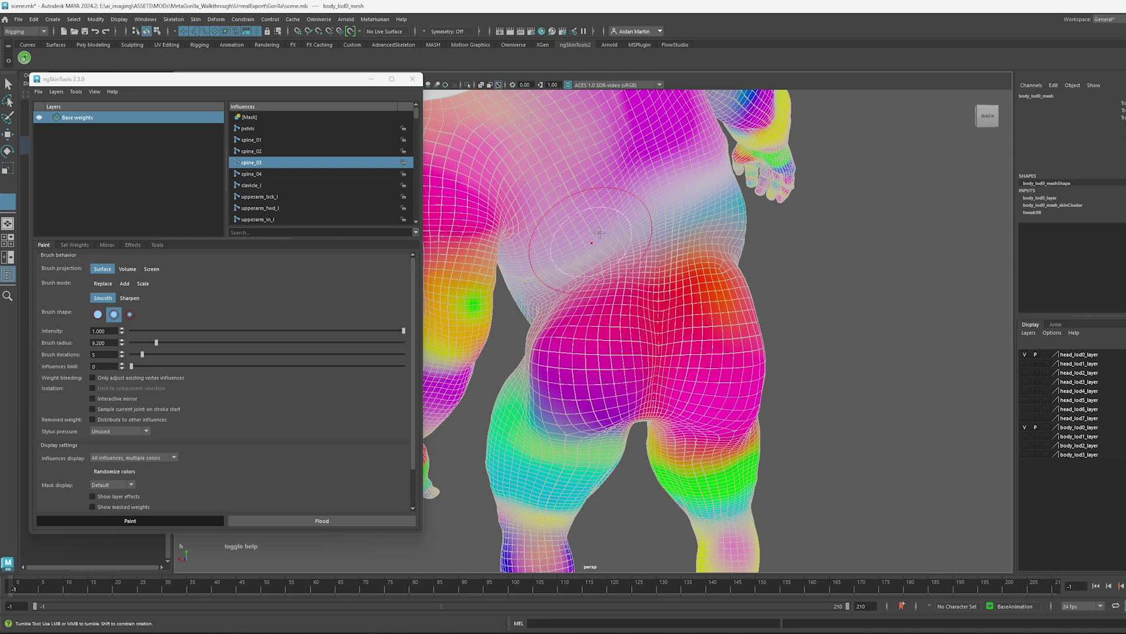
pyautogui.click(258, 152)
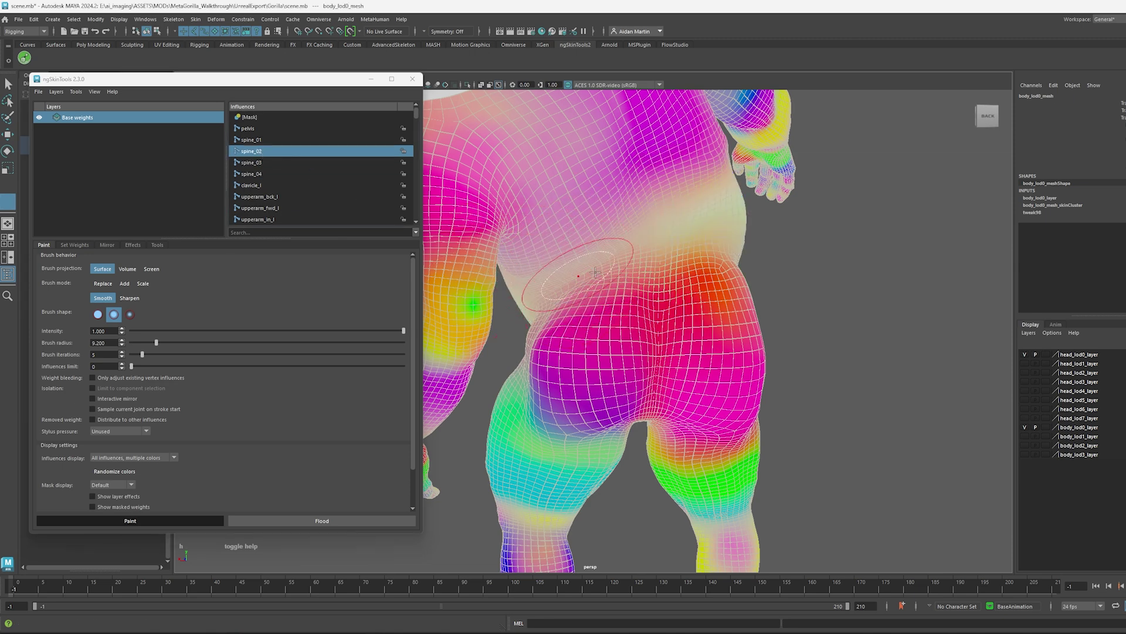
pyautogui.click(284, 142)
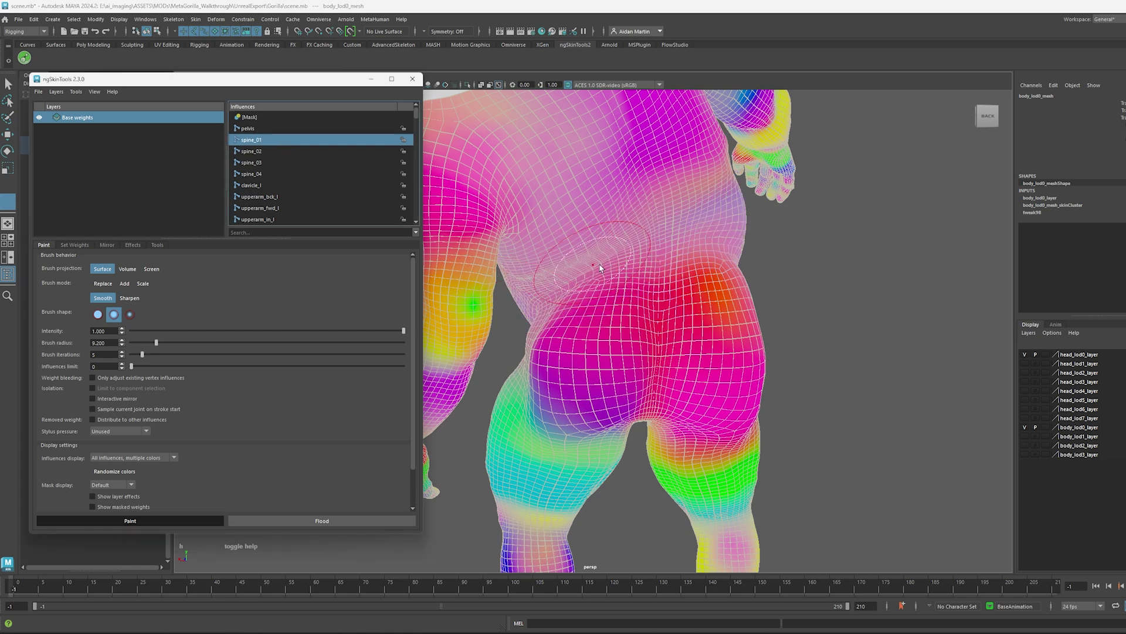
# Smooth the spine_03, spine_04 and clavicle_l weights across the bent side of the waist and check the torso from behind and in front.
pyautogui.click(261, 163)
pyautogui.click(263, 174)
pyautogui.moveTo(560, 270)
pyautogui.mouseDown()
pyautogui.moveTo(626, 270)
pyautogui.moveTo(506, 285)
pyautogui.moveTo(528, 276)
pyautogui.moveTo(535, 290)
pyautogui.moveTo(469, 276)
pyautogui.mouseUp()
pyautogui.click(285, 164)
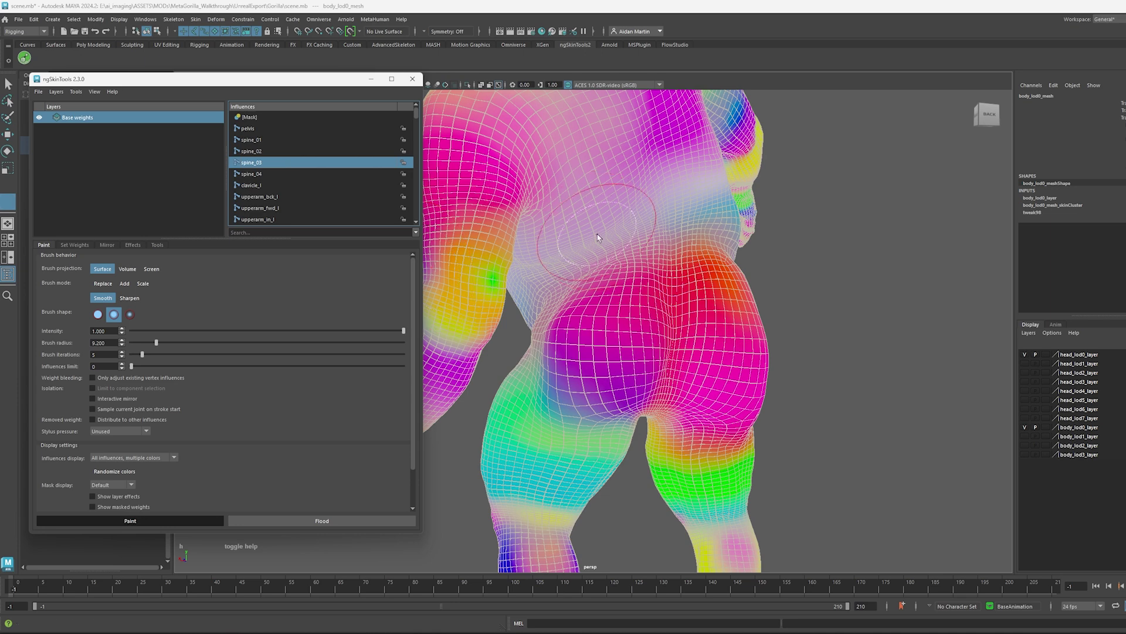
pyautogui.click(270, 176)
pyautogui.click(265, 184)
pyautogui.keyDown('alt'); pyautogui.moveTo(516, 264); pyautogui.dragTo(574, 226); pyautogui.keyUp('alt')
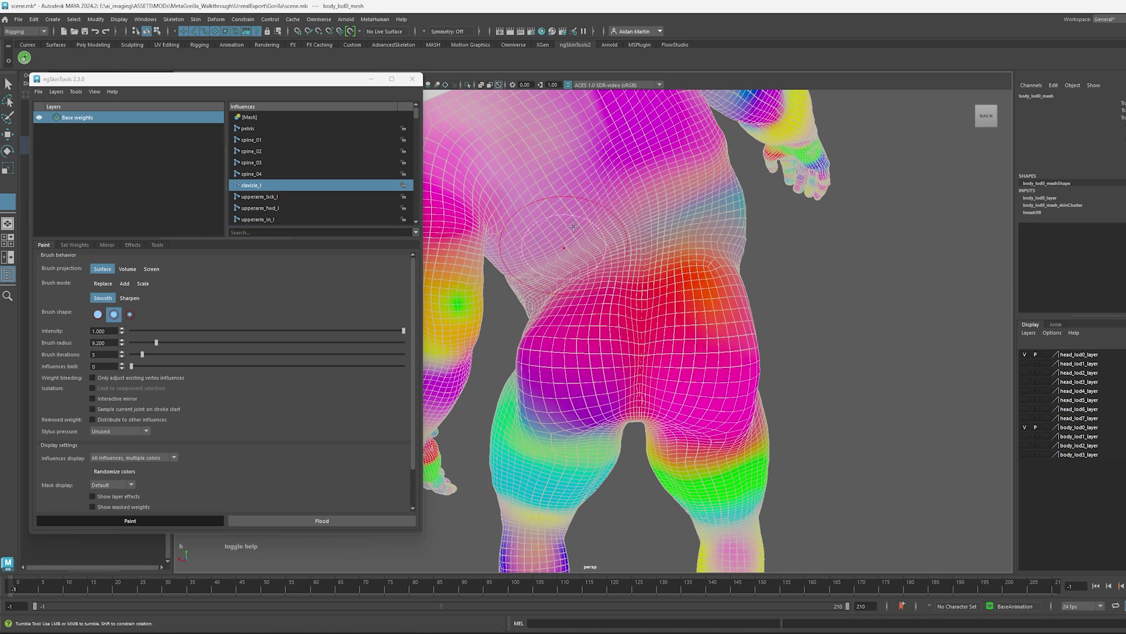
pyautogui.moveTo(543, 267)
pyautogui.keyDown('alt'); pyautogui.mouseDown()
pyautogui.moveTo(569, 241)
pyautogui.moveTo(557, 237)
pyautogui.mouseUp(); pyautogui.keyUp('alt')
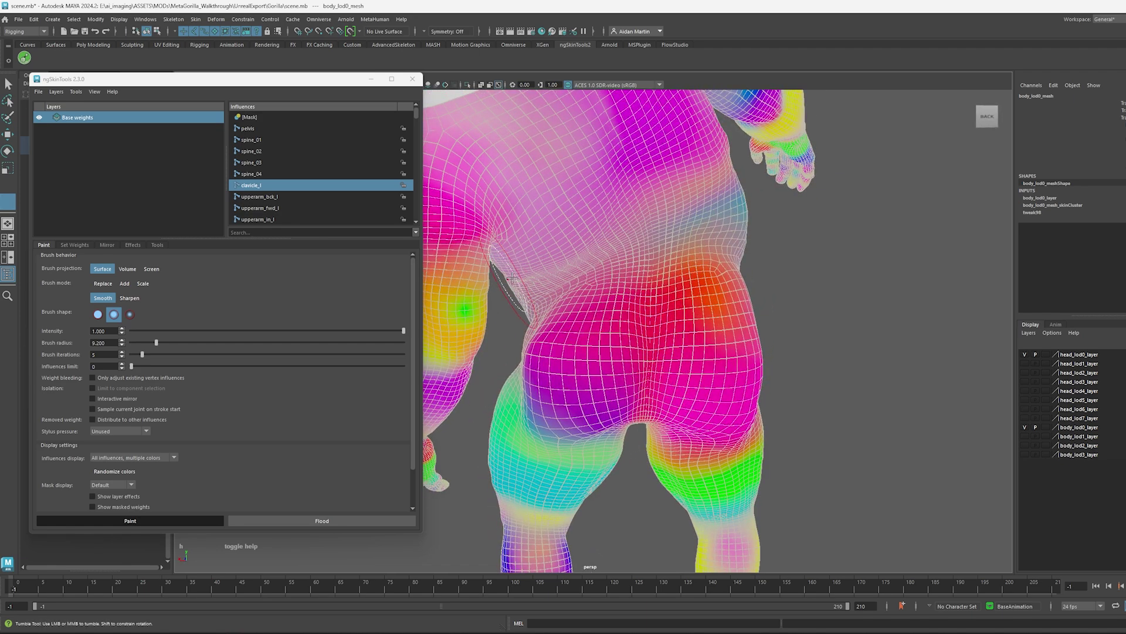
pyautogui.moveTo(592, 217)
pyautogui.keyDown('alt'); pyautogui.mouseDown()
pyautogui.moveTo(597, 303)
pyautogui.moveTo(704, 282)
pyautogui.moveTo(699, 294)
pyautogui.mouseUp(); pyautogui.keyUp('alt')
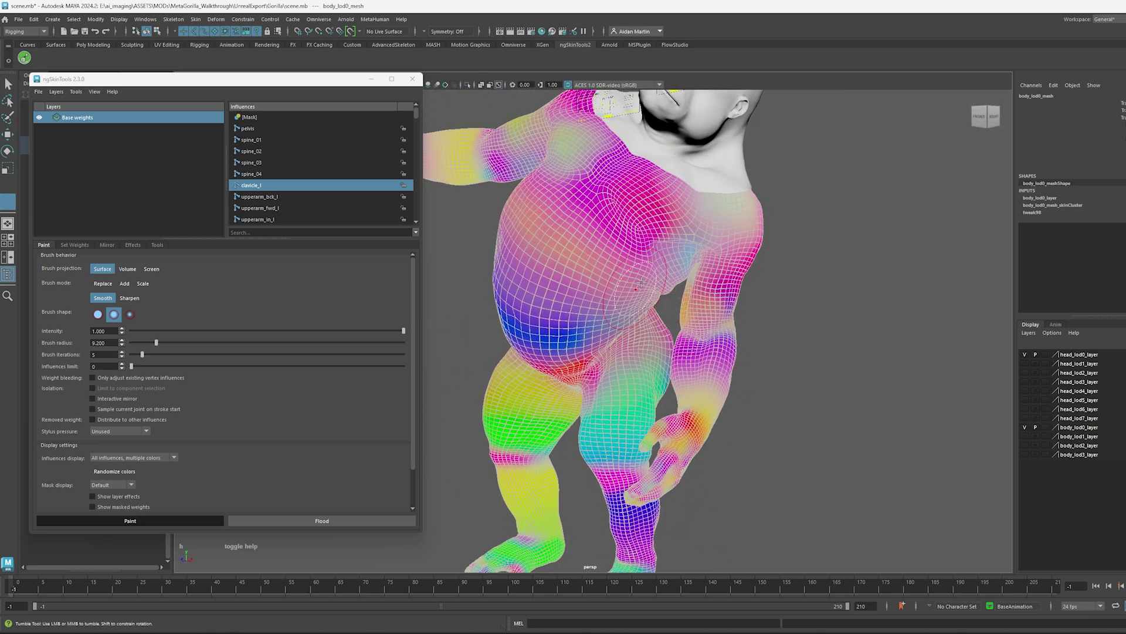
# Move the ngSkinTools window clear of the Outliner and unhide the root joint hierarchy.
pyautogui.moveTo(153, 79); pyautogui.dragTo(841, 88)
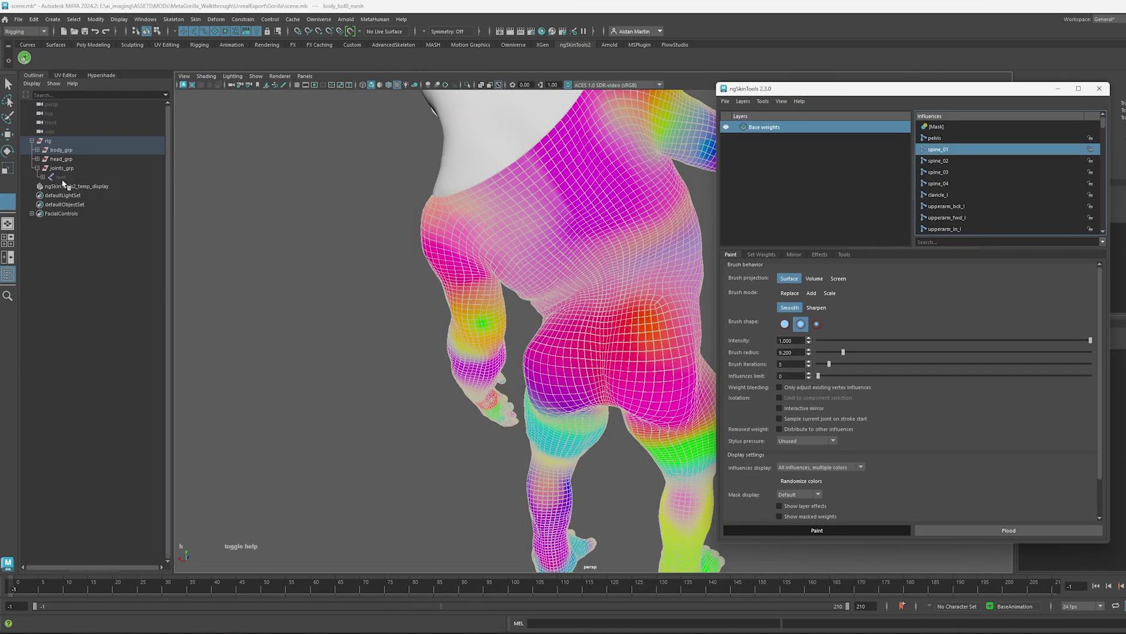
pyautogui.click(60, 176)
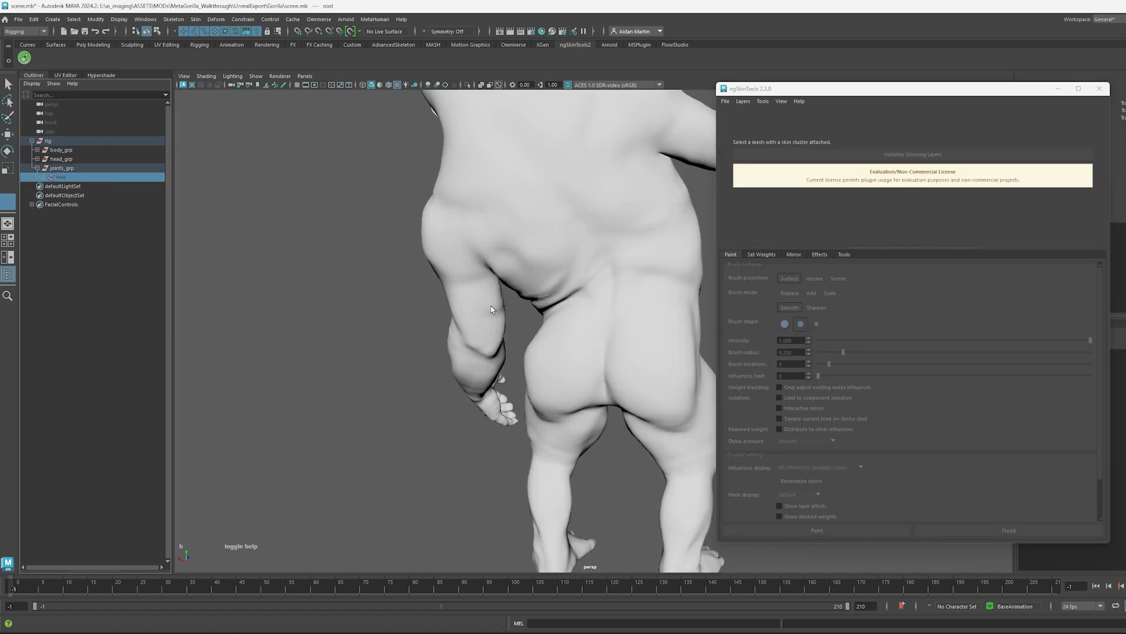
pyautogui.hotkey('shift', 'h')
# Select the spine joints from spine_01 to spine_03, check the belly from the front and undo the torso's sideways bend.
pyautogui.keyDown('alt'); pyautogui.moveTo(545, 293); pyautogui.dragTo(615, 298); pyautogui.keyUp('alt')
pyautogui.press('w')
pyautogui.click(615, 298)
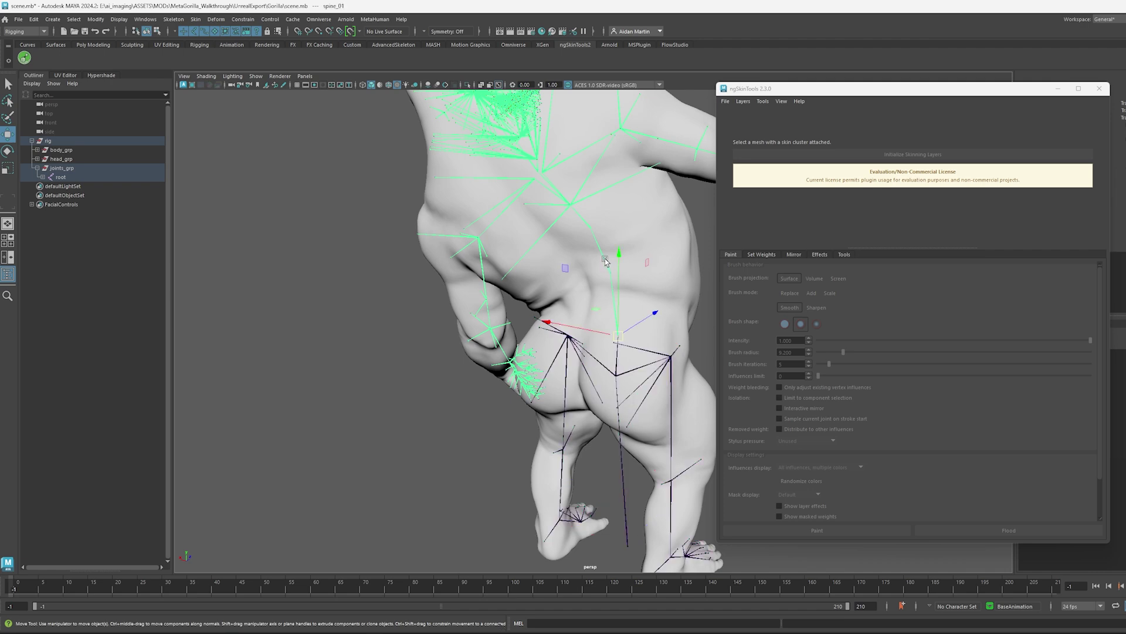
pyautogui.click(579, 219)
pyautogui.click(580, 217)
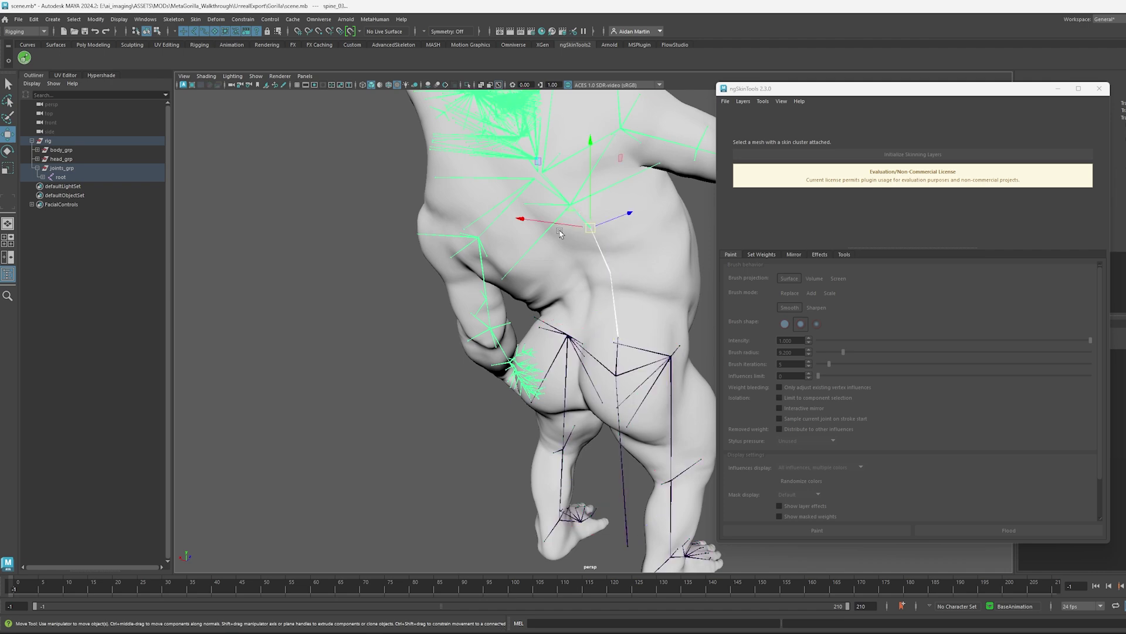
pyautogui.keyDown('alt'); pyautogui.moveTo(558, 231); pyautogui.dragTo(274, 251); pyautogui.keyUp('alt')
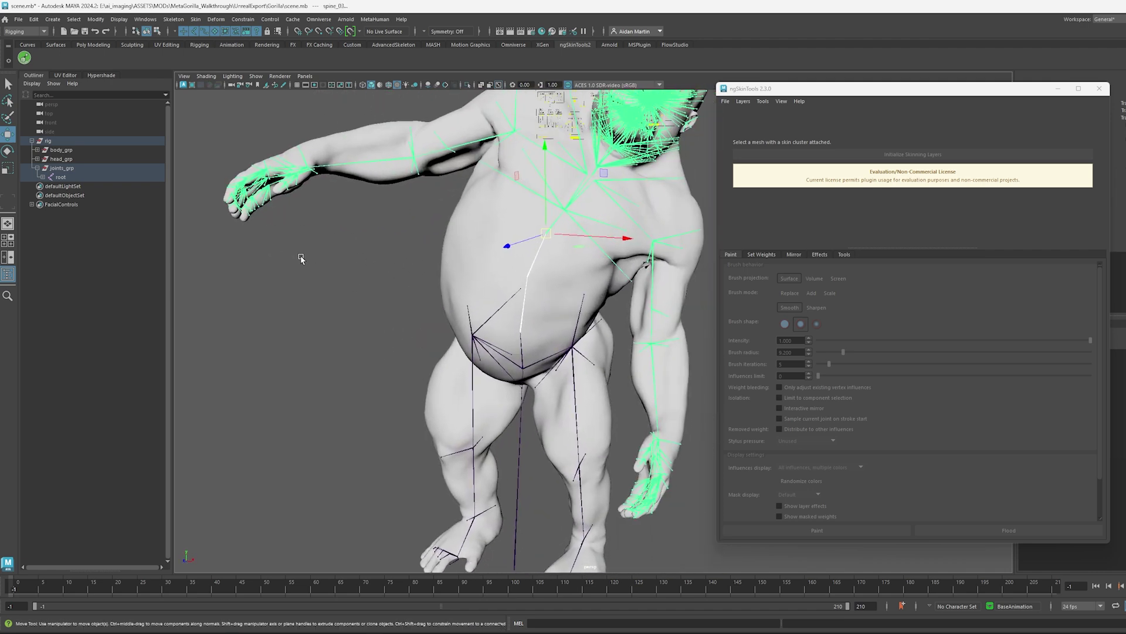
pyautogui.keyDown('alt'); pyautogui.moveTo(301, 259); pyautogui.dragTo(335, 257); pyautogui.keyUp('alt')
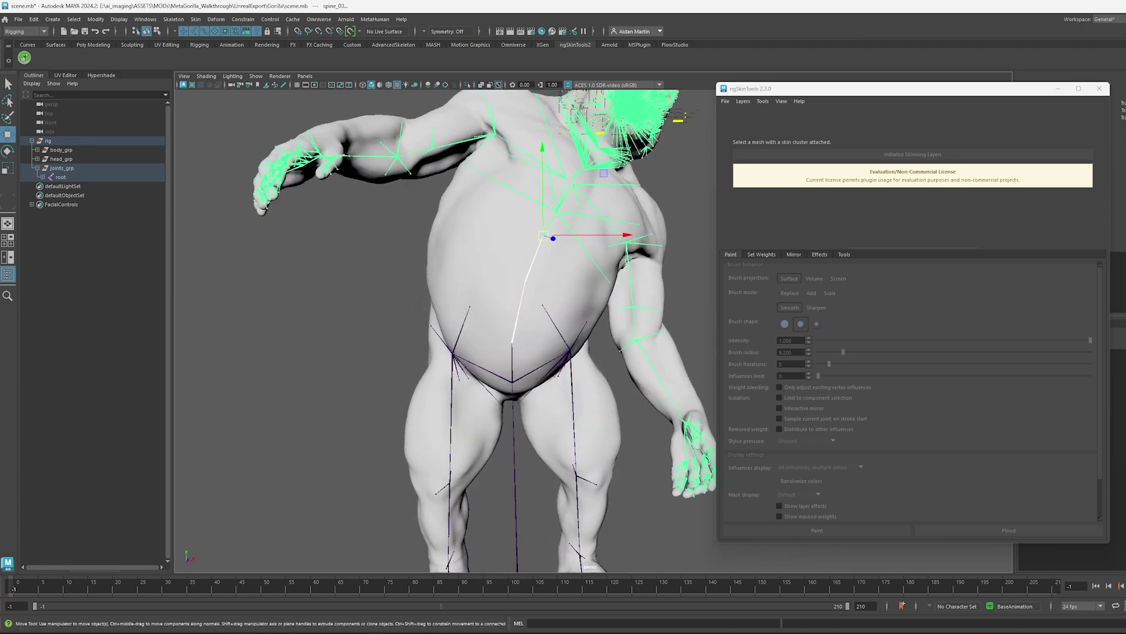
pyautogui.hotkey('ctrl', 'z')
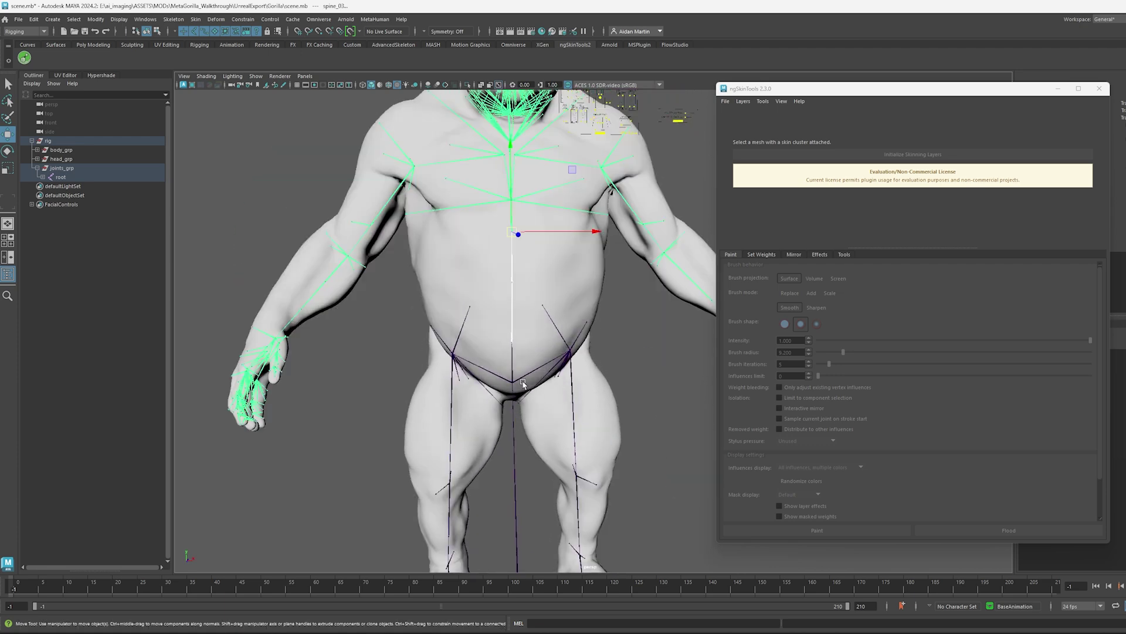
# Examine the unbent torso with the Rotate tool active on the spine joints, and clear the joint selection.
pyautogui.keyDown('alt'); pyautogui.moveTo(520, 380); pyautogui.dragTo(502, 283); pyautogui.keyUp('alt')
pyautogui.moveTo(944, 88); pyautogui.dragTo(989, 81)
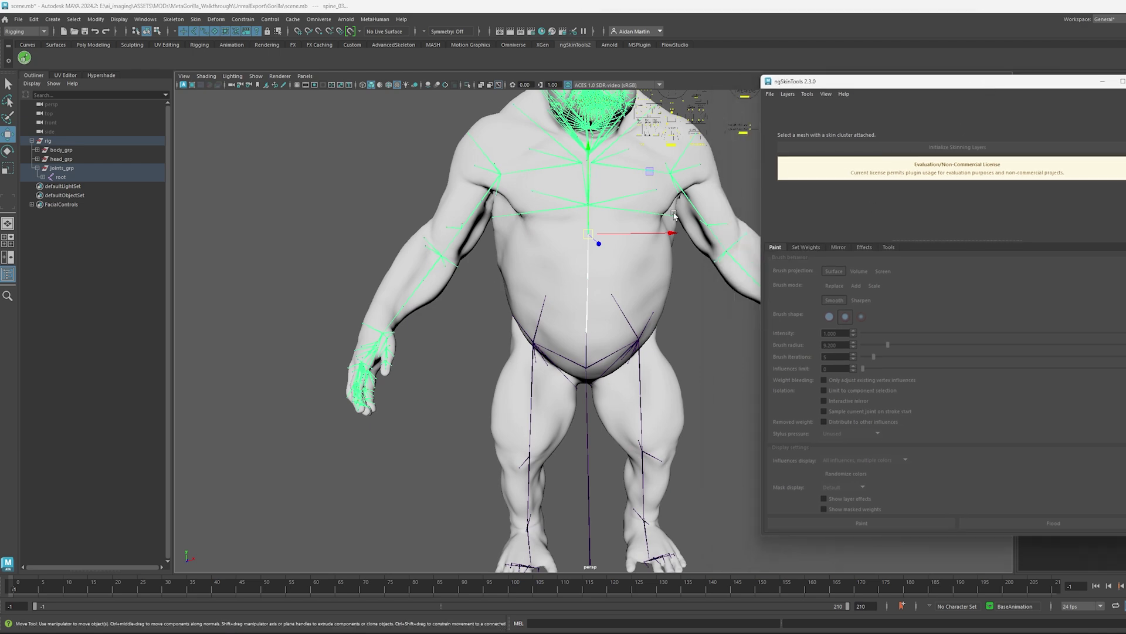
pyautogui.press('e')
pyautogui.scroll(1, 641, 326)
pyautogui.keyDown('alt'); pyautogui.moveTo(641, 327); pyautogui.dragTo(546, 327, button='middle'); pyautogui.keyUp('alt')
pyautogui.scroll(-3, 545, 327)
pyautogui.keyDown('alt'); pyautogui.moveTo(633, 265); pyautogui.dragTo(684, 261); pyautogui.keyUp('alt')
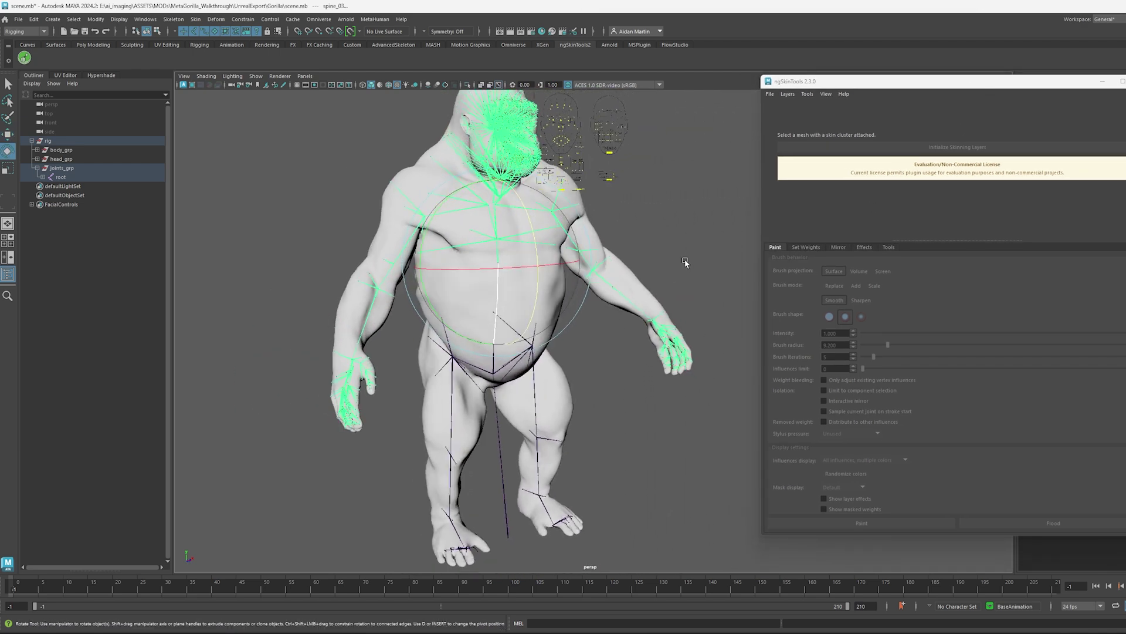
pyautogui.click(663, 272)
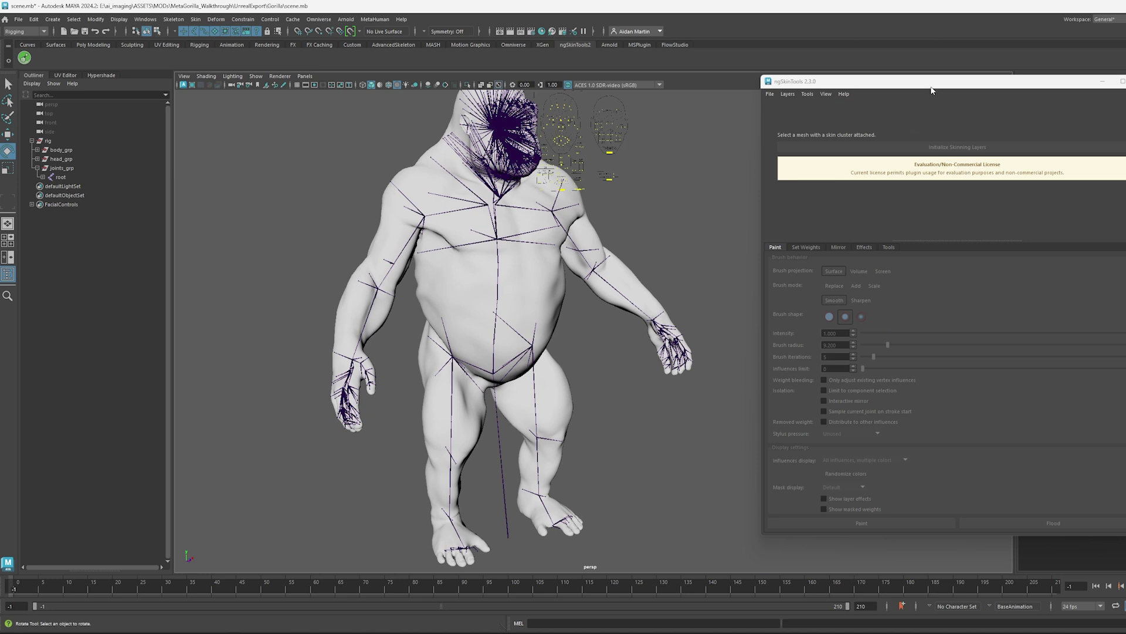
# Select the body mesh and expand the complete joint hierarchy beneath root and pelvis in the Outliner.
pyautogui.moveTo(932, 91); pyautogui.dragTo(871, 106)
pyautogui.click(343, 262)
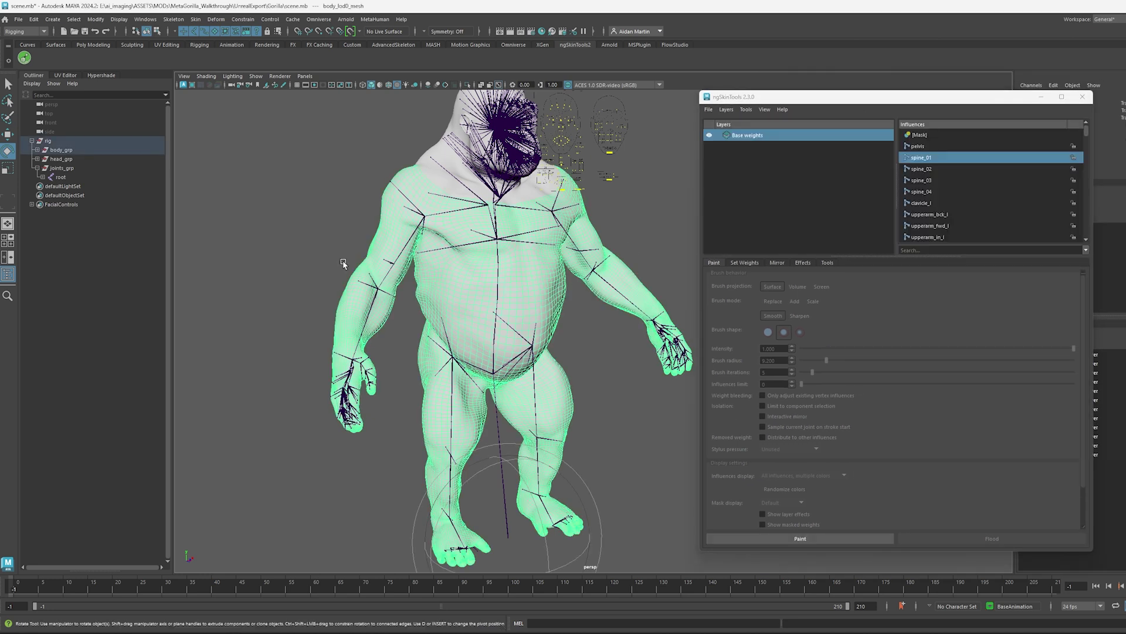
pyautogui.click(42, 177)
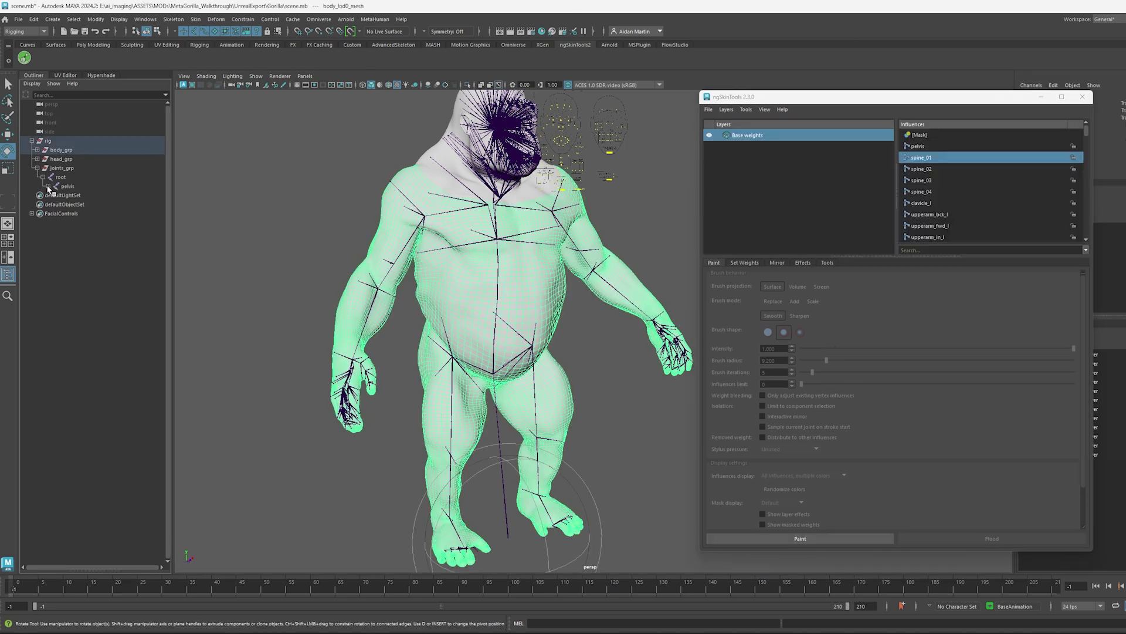
pyautogui.keyDown('shift'); pyautogui.click(48, 186); pyautogui.keyUp('shift')
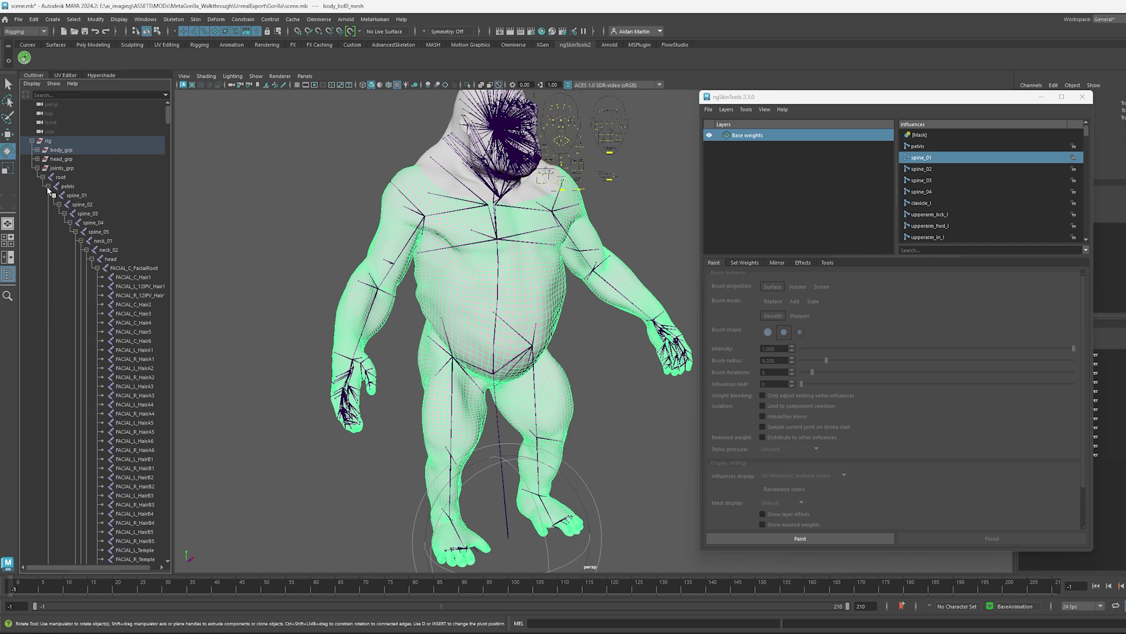
# Collapse the head, facial neck root and clavicle_l joint branches in the Outliner.
pyautogui.click(92, 259)
pyautogui.click(91, 269)
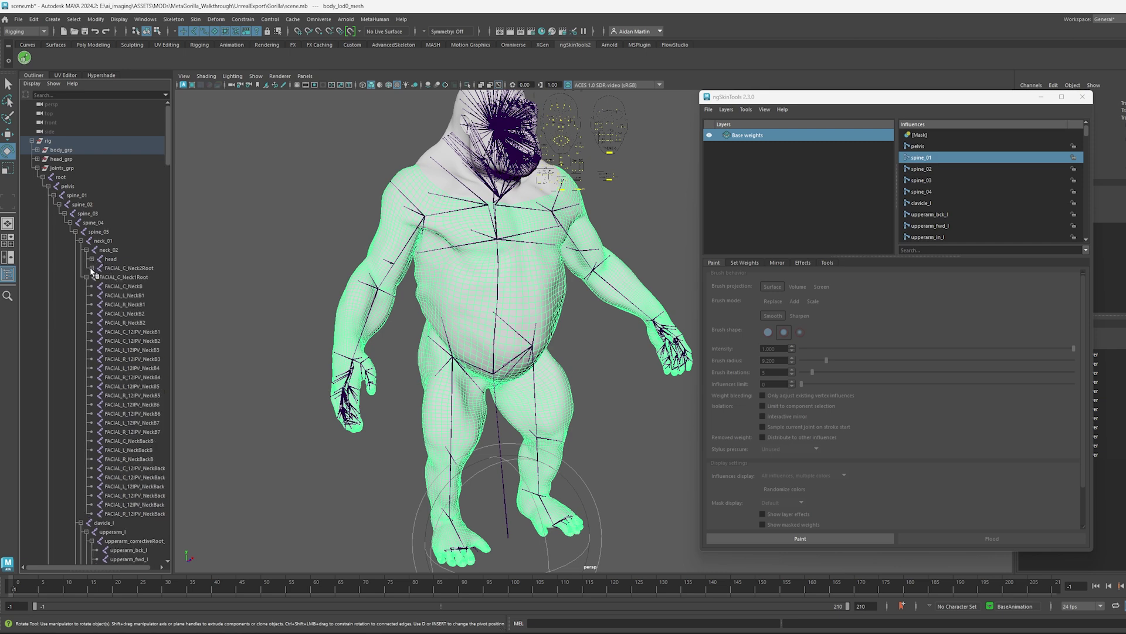
pyautogui.click(87, 277)
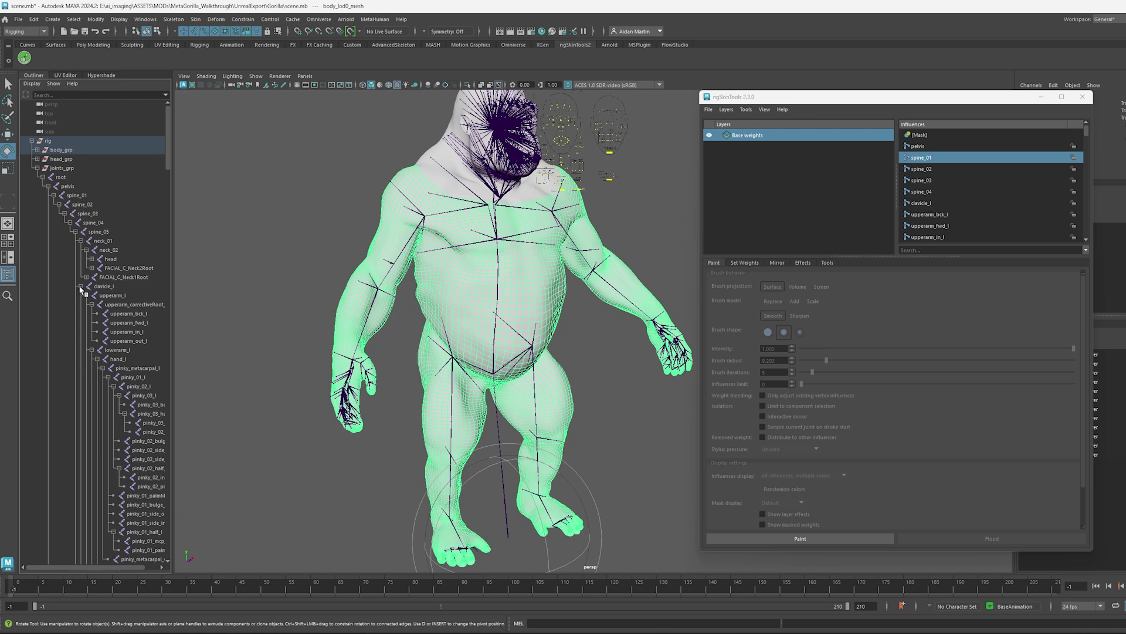
pyautogui.click(81, 286)
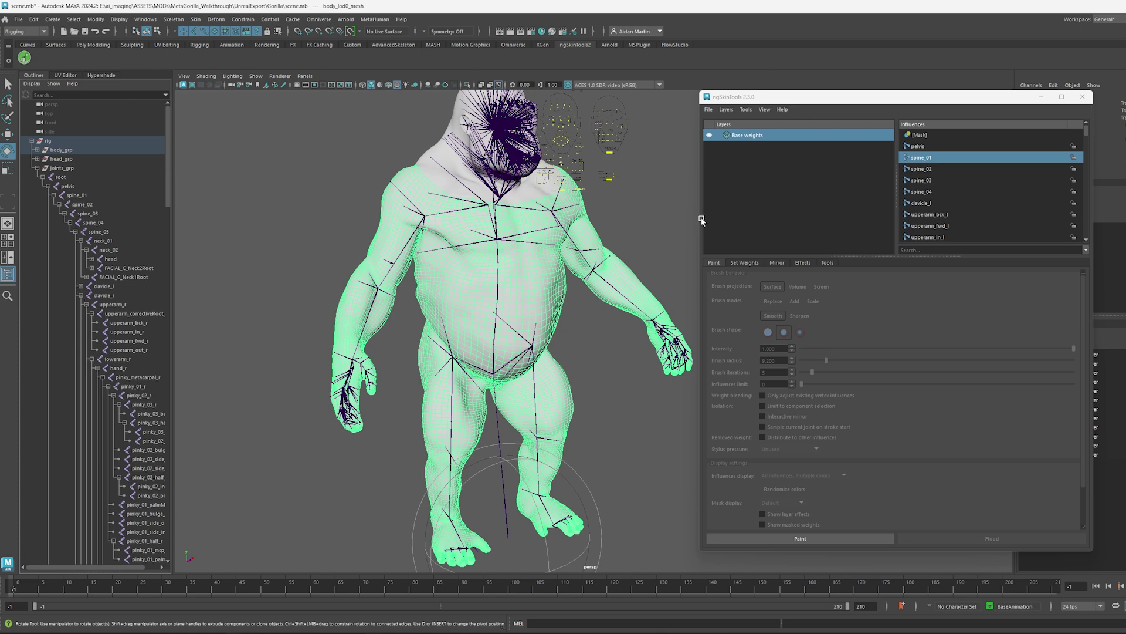
# Set the skin weight mirroring direction to Positive to negative, checking the body from several sides.
pyautogui.click(775, 264)
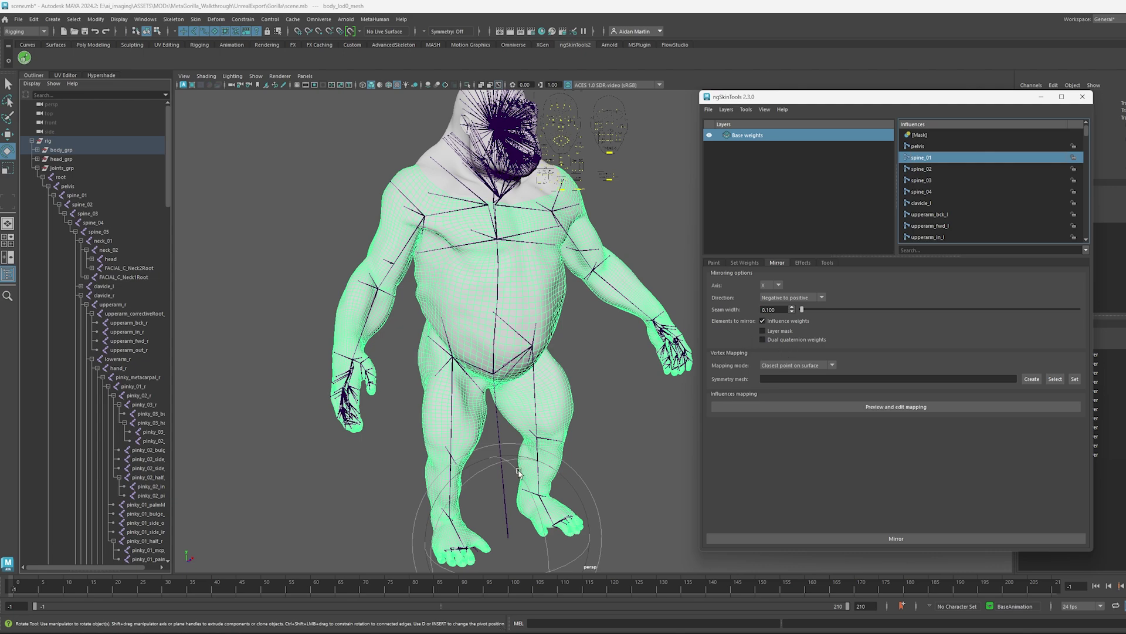
pyautogui.keyDown('alt'); pyautogui.moveTo(451, 460); pyautogui.dragTo(504, 363); pyautogui.keyUp('alt')
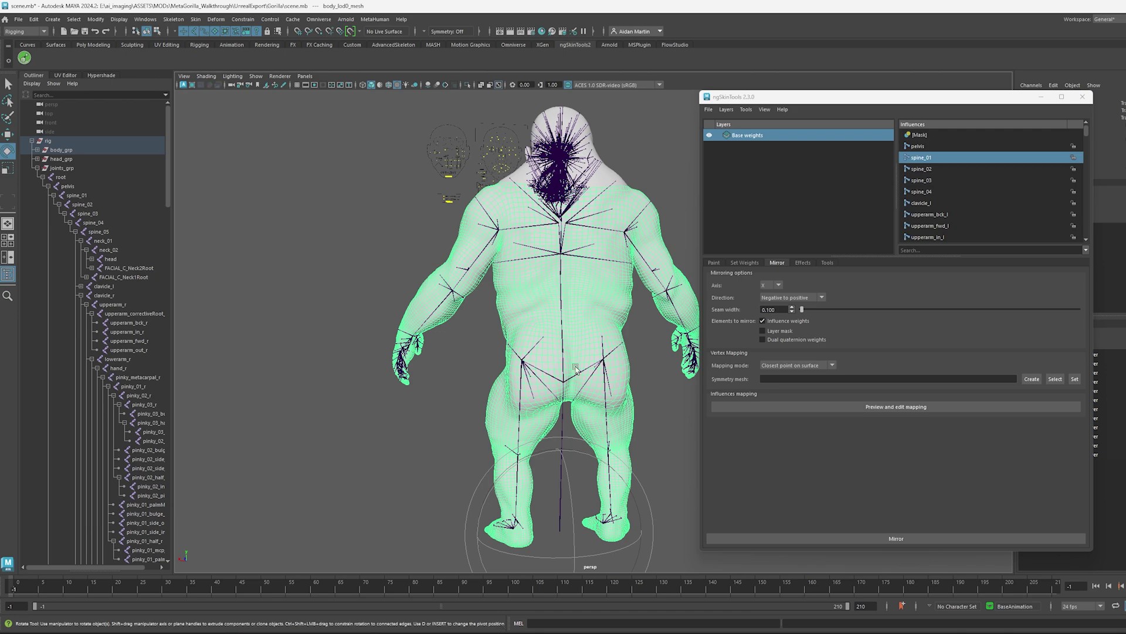
pyautogui.keyDown('alt'); pyautogui.moveTo(575, 367); pyautogui.dragTo(512, 350); pyautogui.keyUp('alt')
pyautogui.click(786, 297)
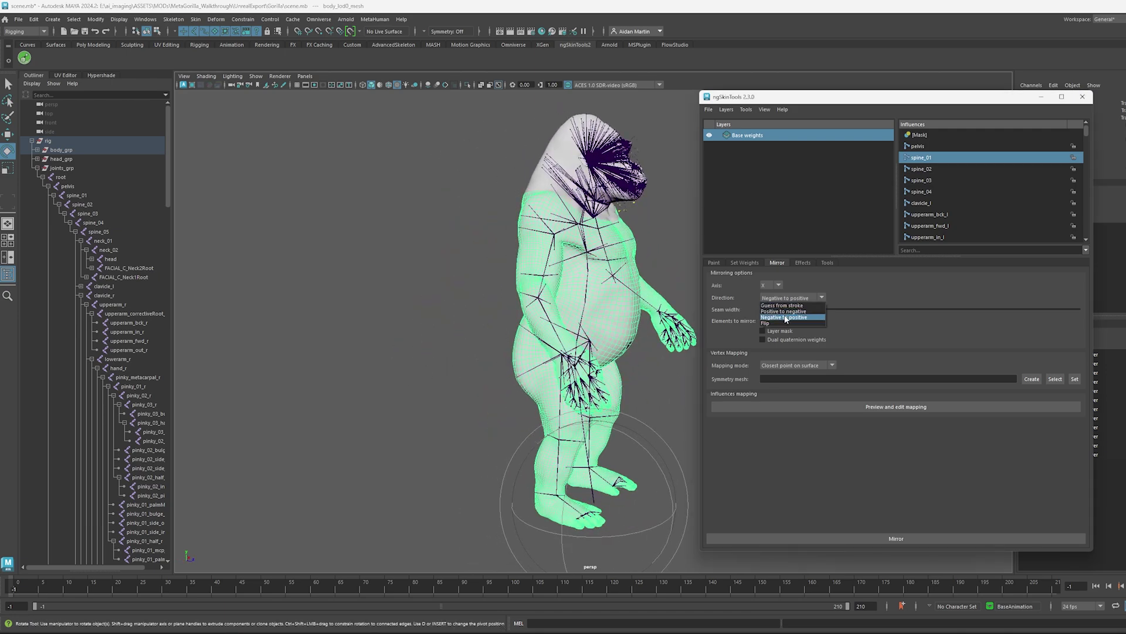
pyautogui.click(789, 318)
pyautogui.keyDown('alt'); pyautogui.moveTo(622, 346); pyautogui.dragTo(481, 305); pyautogui.keyUp('alt')
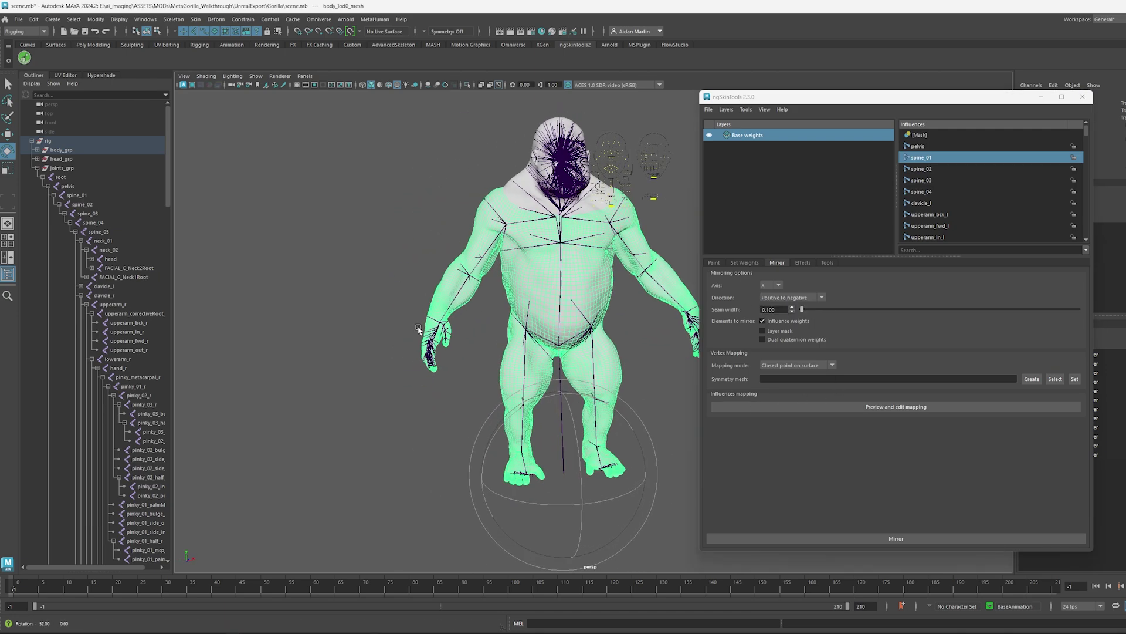
pyautogui.keyDown('alt'); pyautogui.moveTo(481, 302); pyautogui.dragTo(447, 312, button='middle'); pyautogui.keyUp('alt')
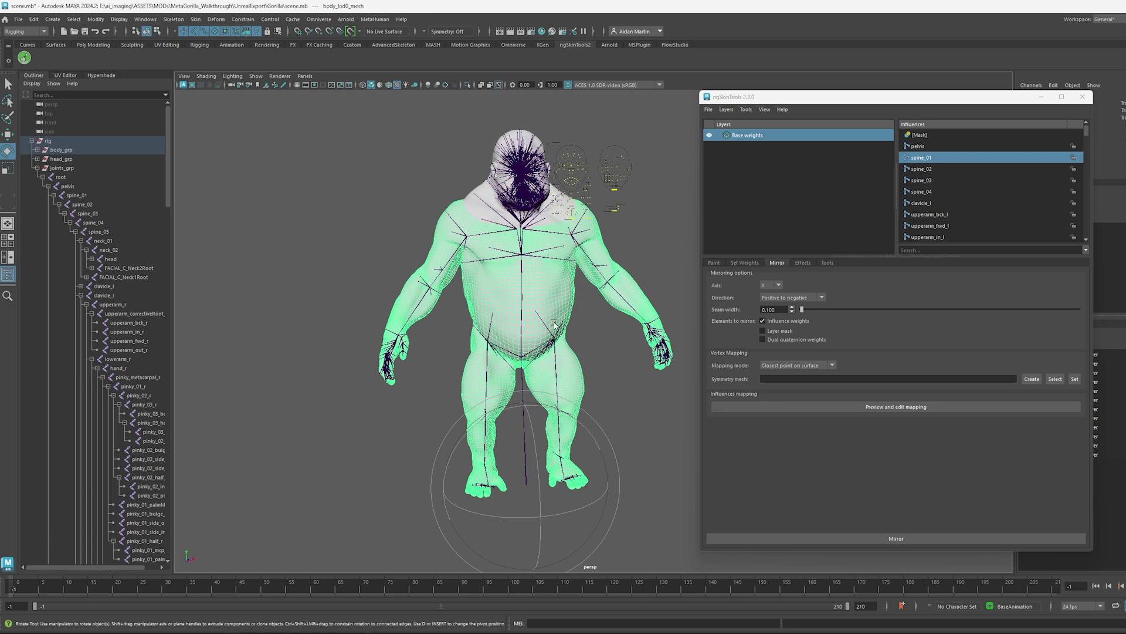
# Change the l_* and r_* naming pair to match the joints' _l and _r suffixes, and apply the influence mirror mapping.
pyautogui.click(909, 406)
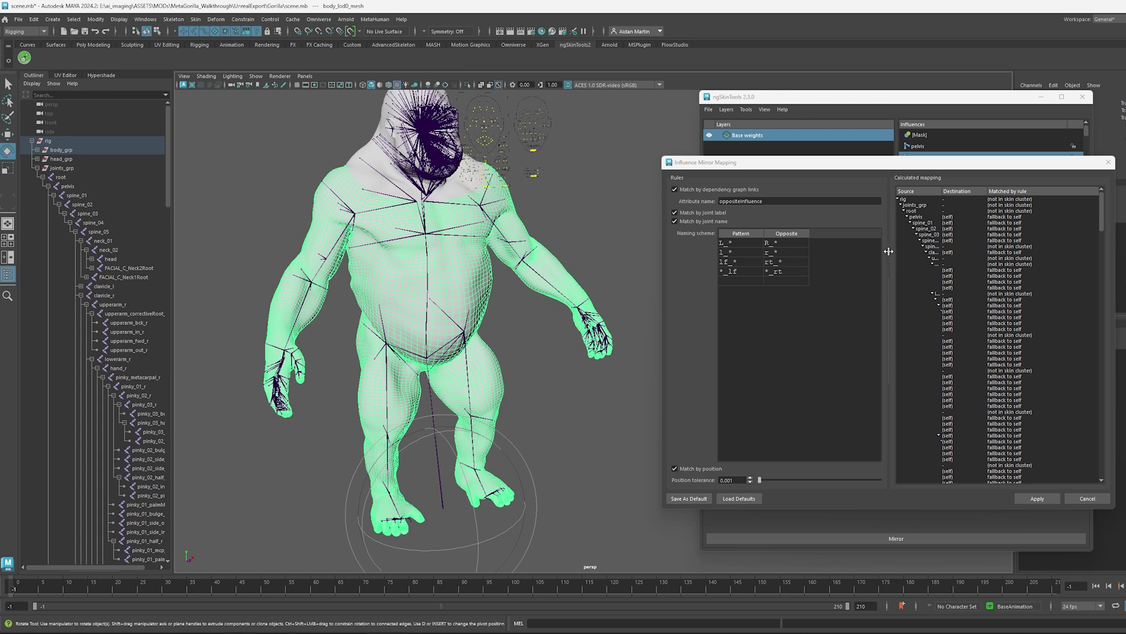
pyautogui.moveTo(890, 253); pyautogui.dragTo(857, 256)
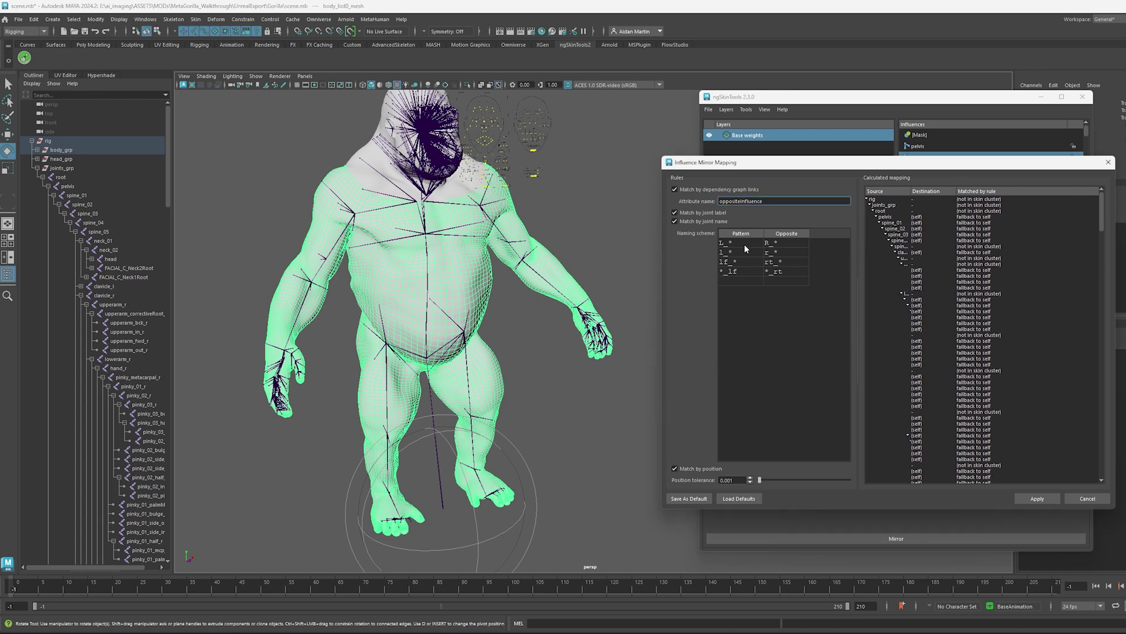
pyautogui.click(113, 305)
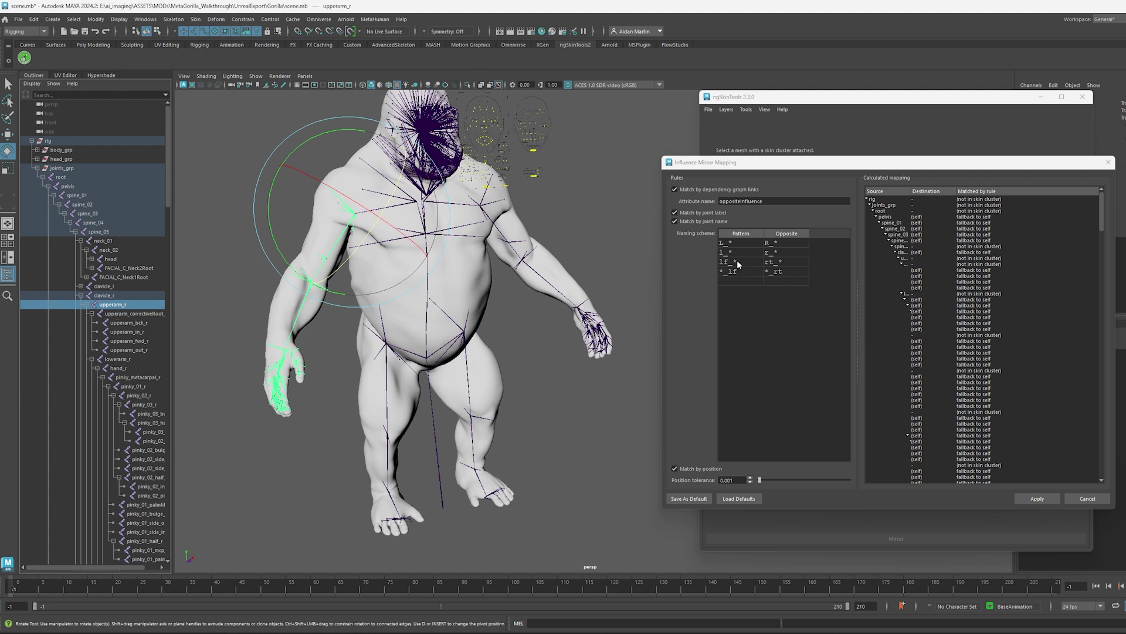
pyautogui.doubleClick(784, 254)
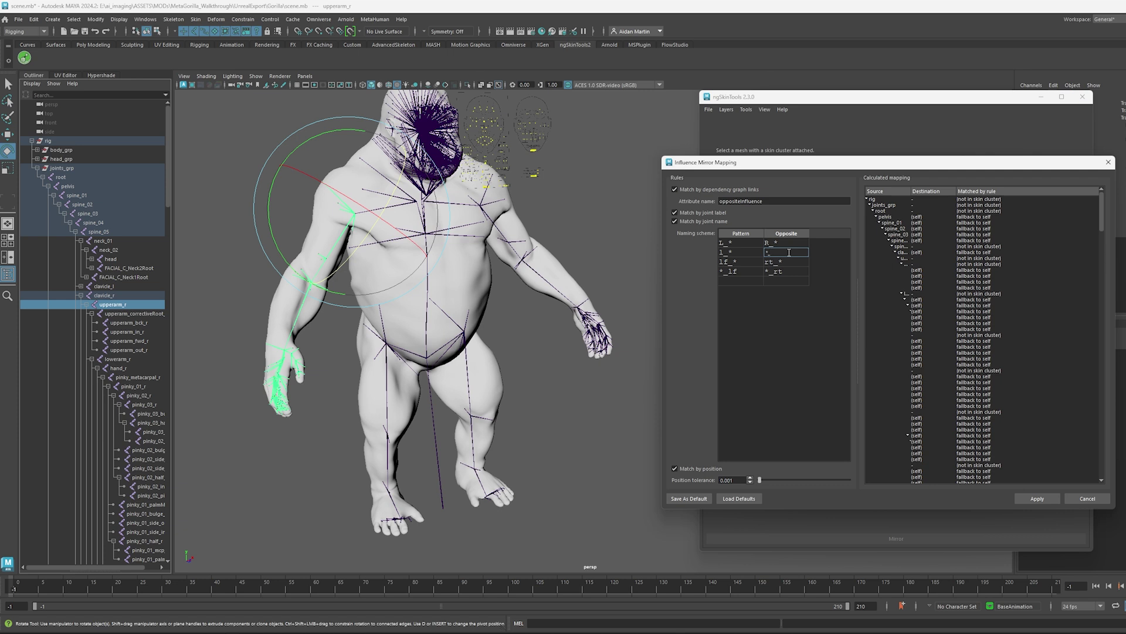
pyautogui.doubleClick(745, 252)
pyautogui.click(1052, 498)
# Reselect the body mesh, mirror its skin weights and move the ngSkinTools window clear of the model.
pyautogui.click(525, 274)
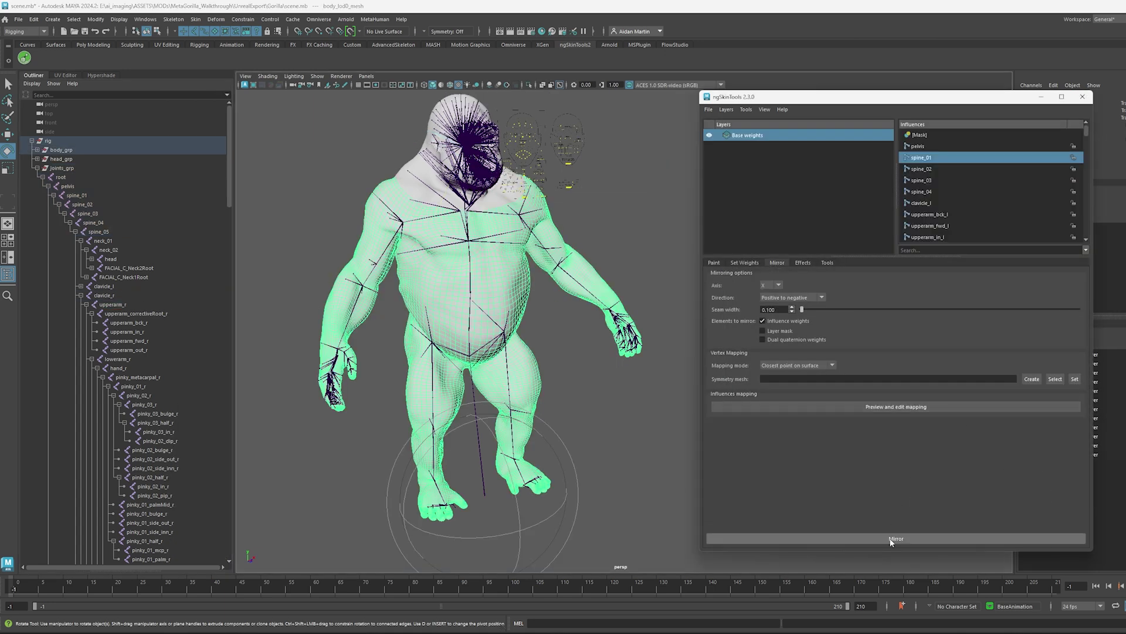
pyautogui.moveTo(810, 100); pyautogui.dragTo(990, 106)
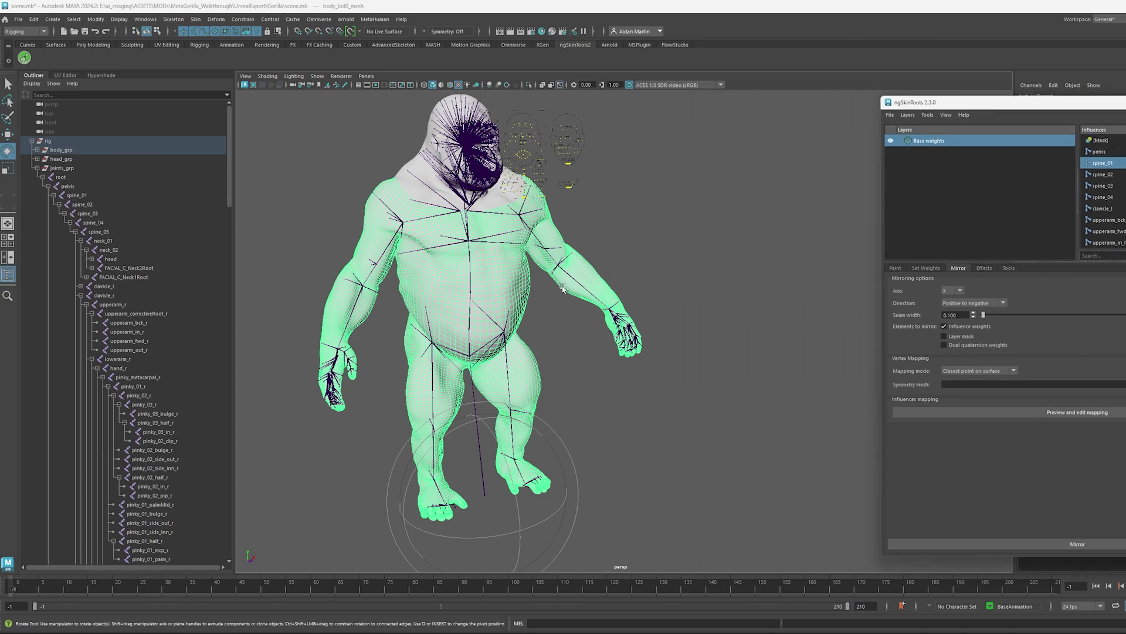
pyautogui.keyDown('alt'); pyautogui.moveTo(452, 263); pyautogui.dragTo(709, 282); pyautogui.keyUp('alt')
# Select the joints spine_01 to spine_03 and bend the torso to both sides to test the mirrored weights.
pyautogui.click(708, 274)
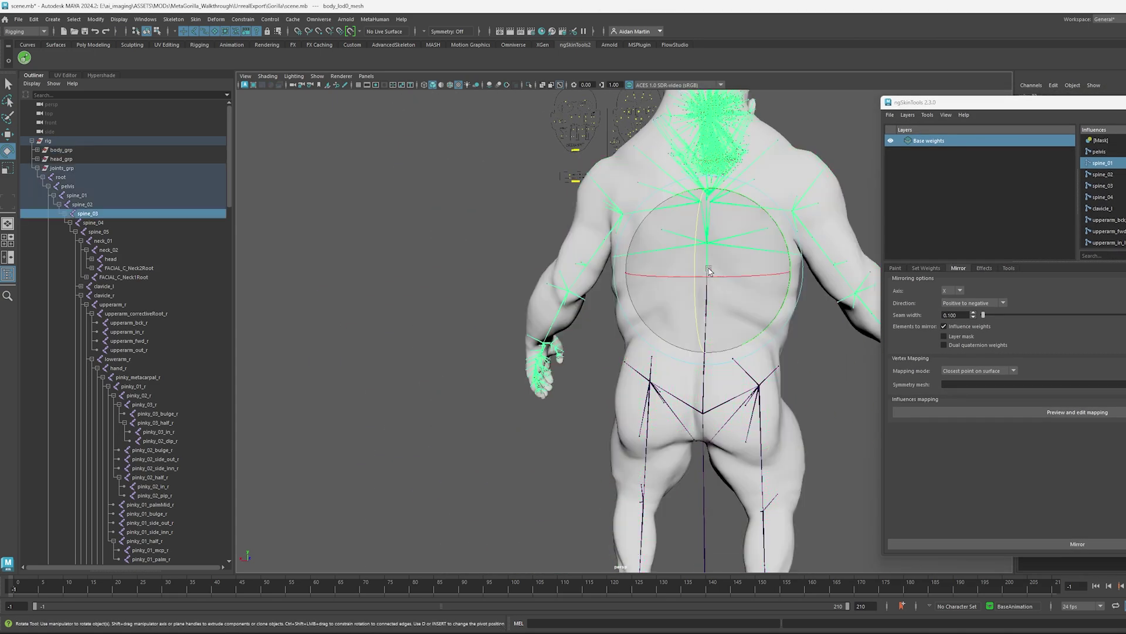
pyautogui.press('w')
pyautogui.keyDown('shift'); pyautogui.click(706, 311); pyautogui.keyUp('shift')
pyautogui.keyDown('shift'); pyautogui.click(706, 335); pyautogui.keyUp('shift')
pyautogui.press('e')
pyautogui.keyDown('alt'); pyautogui.moveTo(732, 315); pyautogui.dragTo(724, 358); pyautogui.keyUp('alt')
pyautogui.hotkey('ctrl', 'z')
pyautogui.keyDown('alt'); pyautogui.moveTo(774, 316); pyautogui.dragTo(706, 310, button='middle'); pyautogui.keyUp('alt')
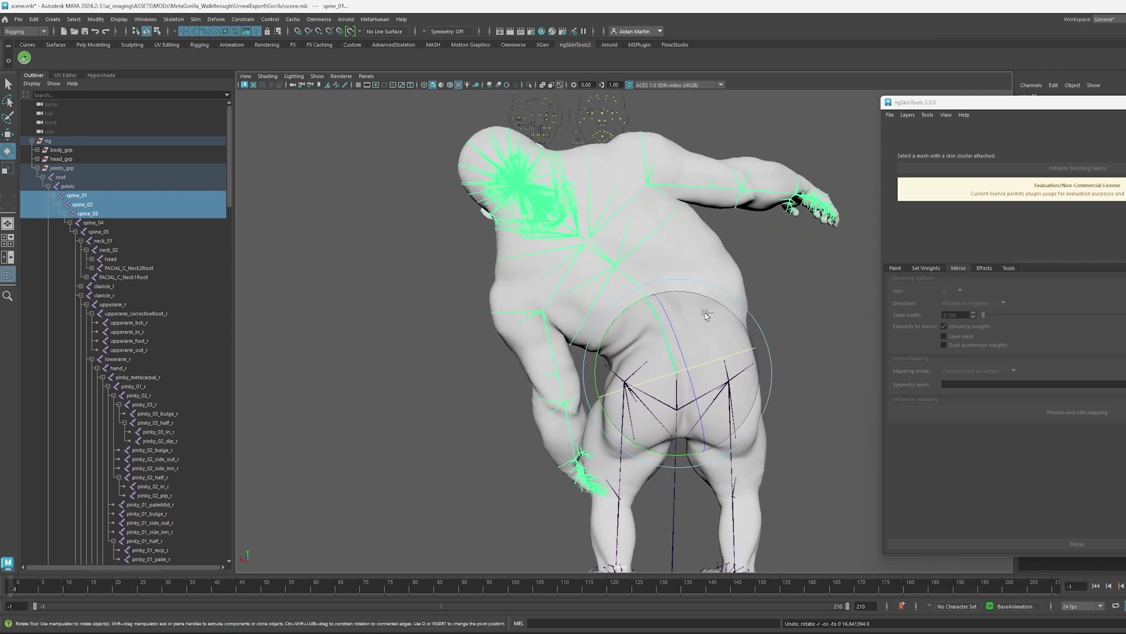
pyautogui.hotkey('ctrl', 'z')
pyautogui.moveTo(641, 300); pyautogui.dragTo(662, 336)
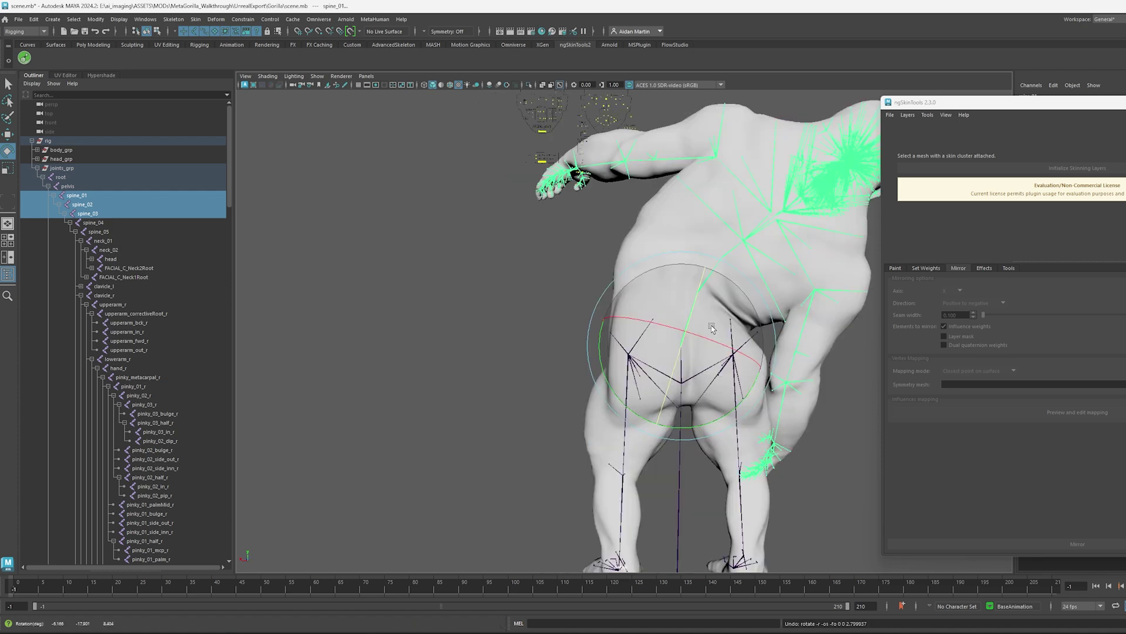
# Undo the torso test bends and clear the joint selection.
pyautogui.hotkey('ctrl', 'z')
pyautogui.hotkey('ctrl', 'z')
pyautogui.hotkey('ctrl', 'z')
pyautogui.hotkey('ctrl', 'z')
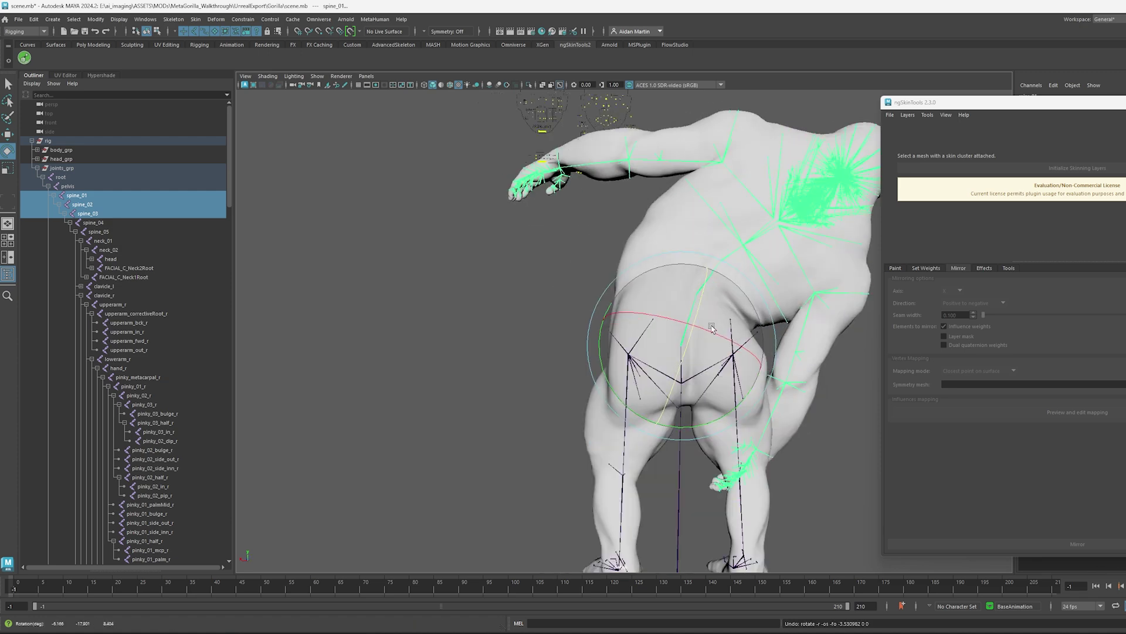
pyautogui.keyDown('alt'); pyautogui.moveTo(711, 327); pyautogui.dragTo(717, 206); pyautogui.keyUp('alt')
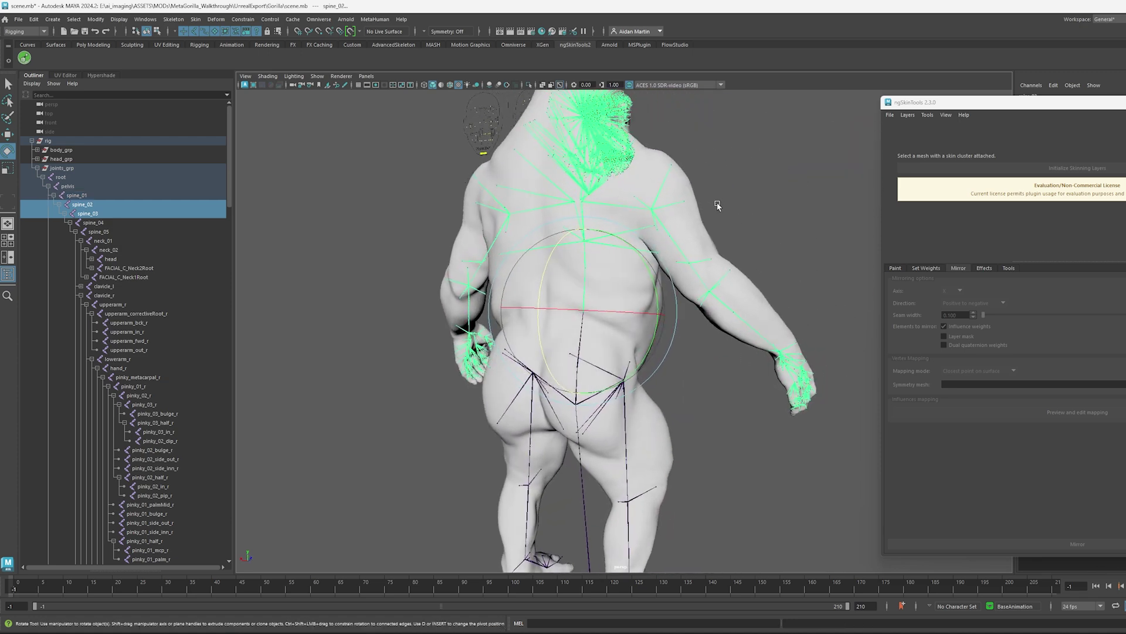
pyautogui.click(719, 205)
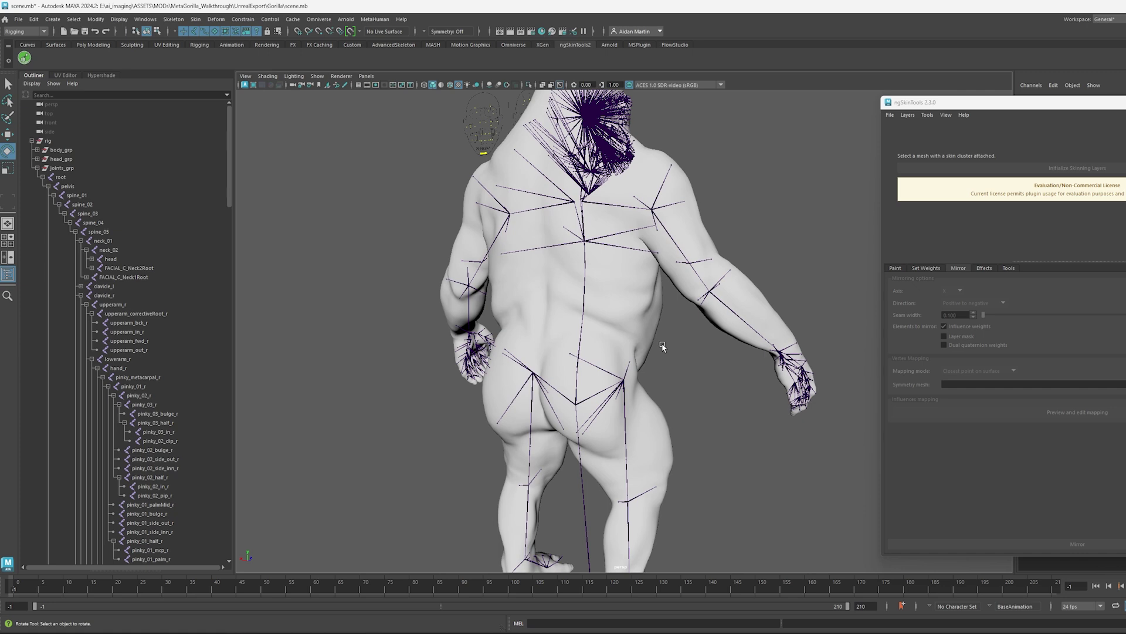
# Close ngSkinTools, collapse joints_grp in the Outliner and select the body mesh.
pyautogui.keyDown('alt'); pyautogui.moveTo(710, 367); pyautogui.dragTo(590, 359); pyautogui.keyUp('alt')
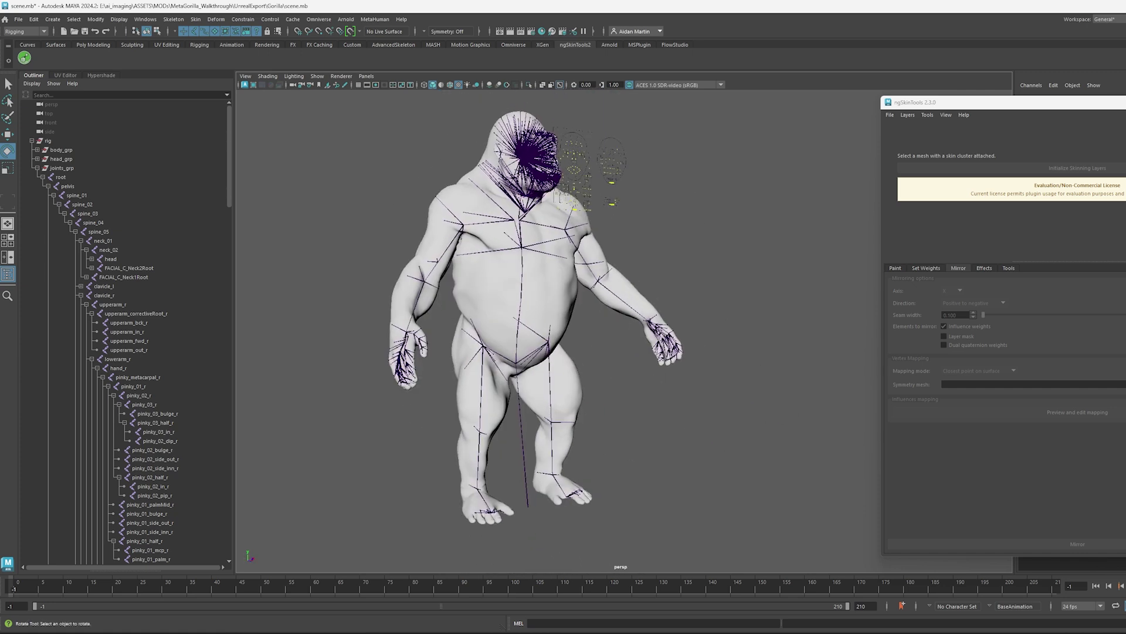
pyautogui.keyDown('alt'); pyautogui.moveTo(899, 205); pyautogui.dragTo(714, 187); pyautogui.keyUp('alt')
pyautogui.press('w')
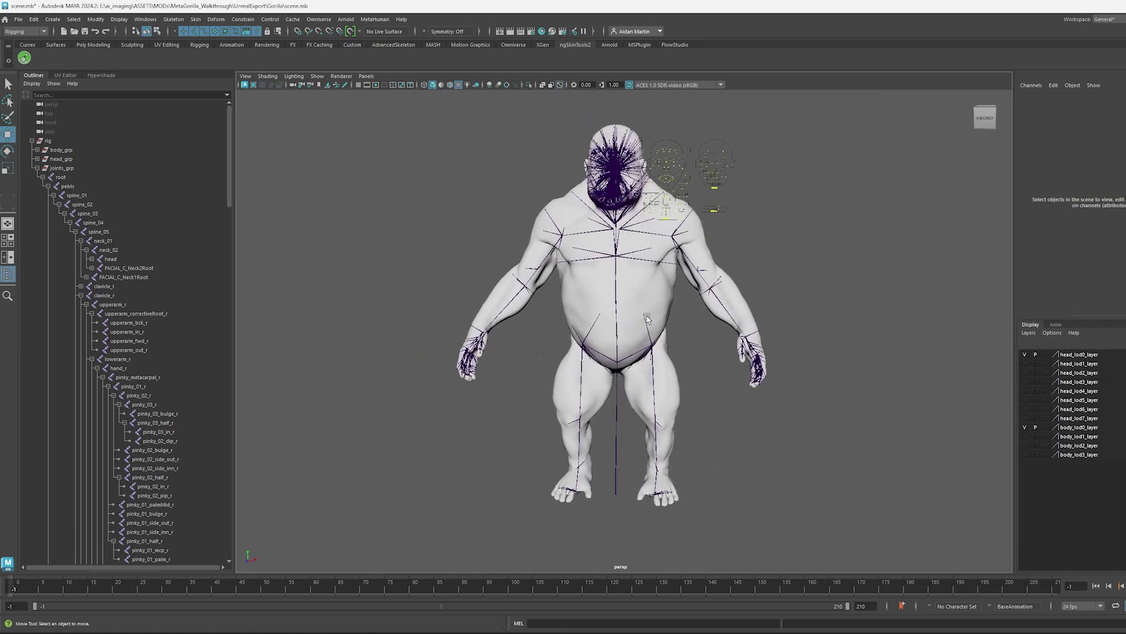
pyautogui.keyDown('alt'); pyautogui.moveTo(647, 319); pyautogui.dragTo(594, 301); pyautogui.keyUp('alt')
pyautogui.click(37, 168)
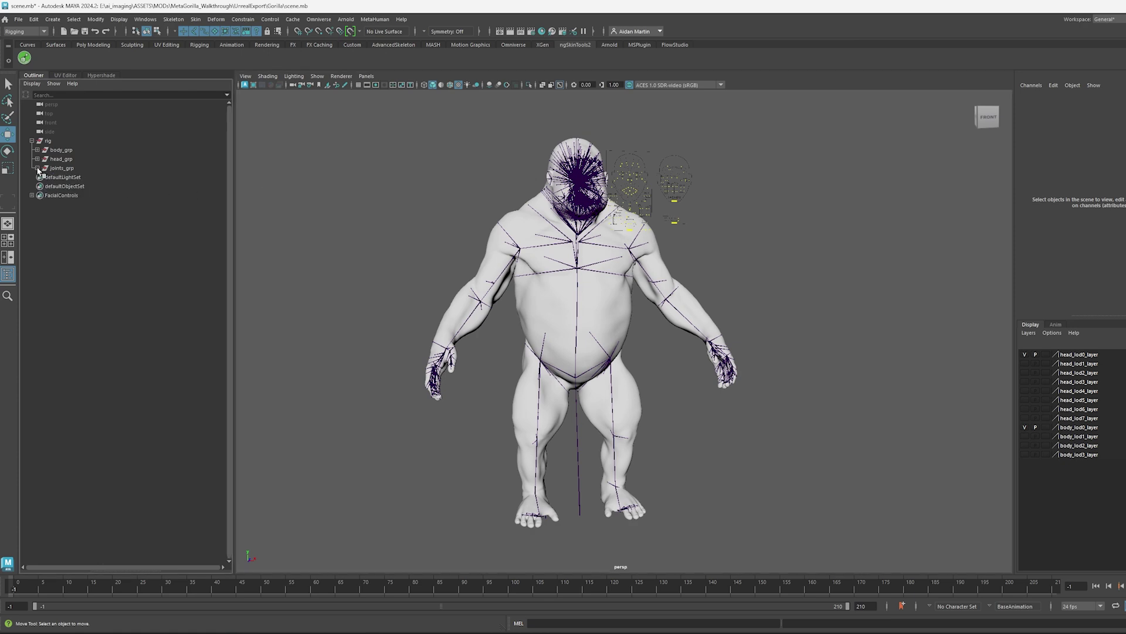
pyautogui.click(542, 312)
pyautogui.keyDown('alt'); pyautogui.moveTo(632, 292); pyautogui.dragTo(616, 325); pyautogui.keyUp('alt')
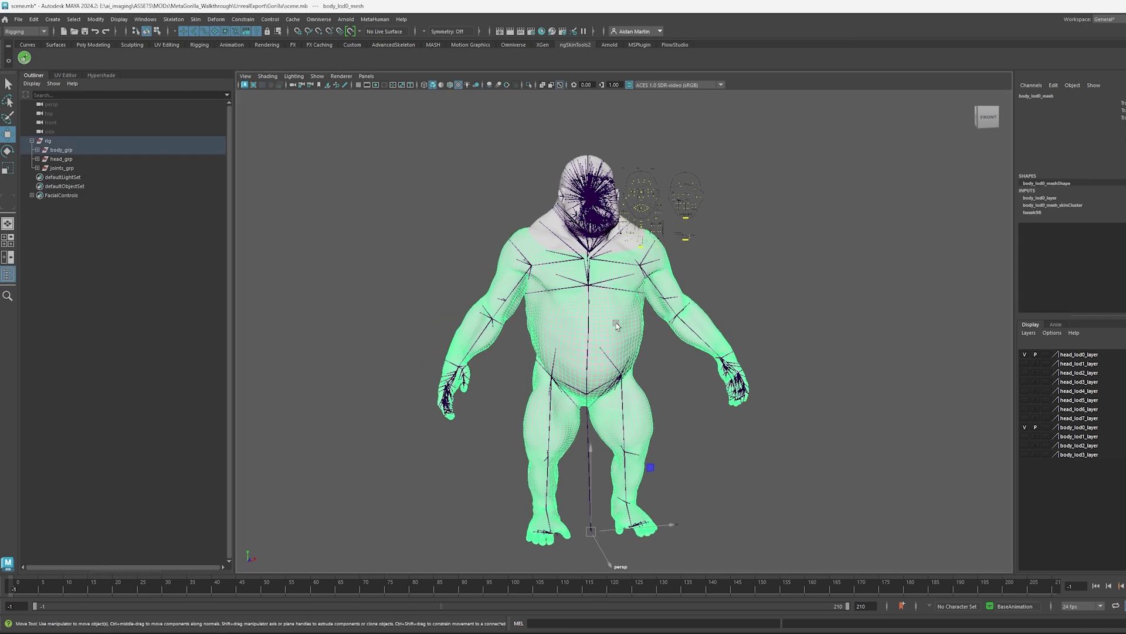
pyautogui.scroll(2, 493, 315)
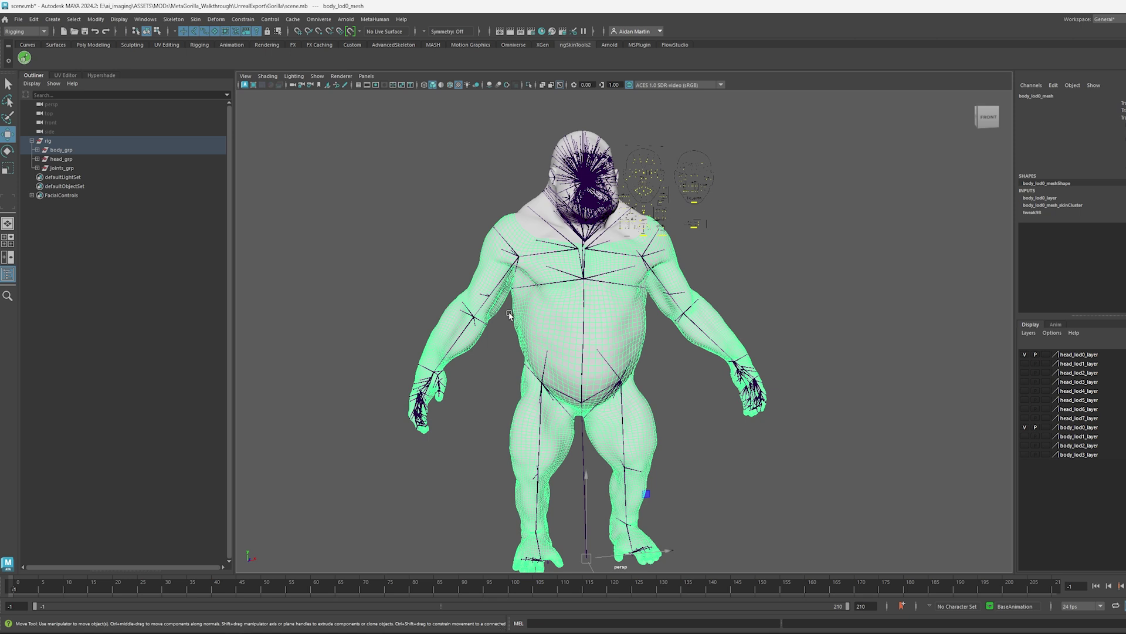
# Start an FBX export of the selected body mesh and create a folder named weights in the Gorilla directory.
pyautogui.click(19, 20)
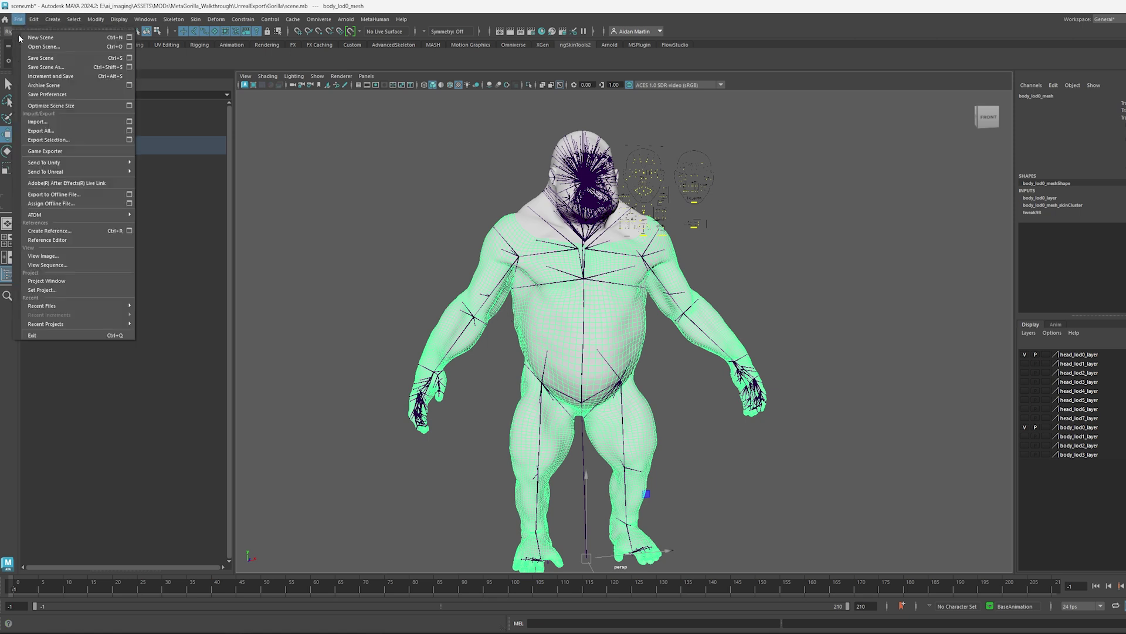
pyautogui.click(63, 140)
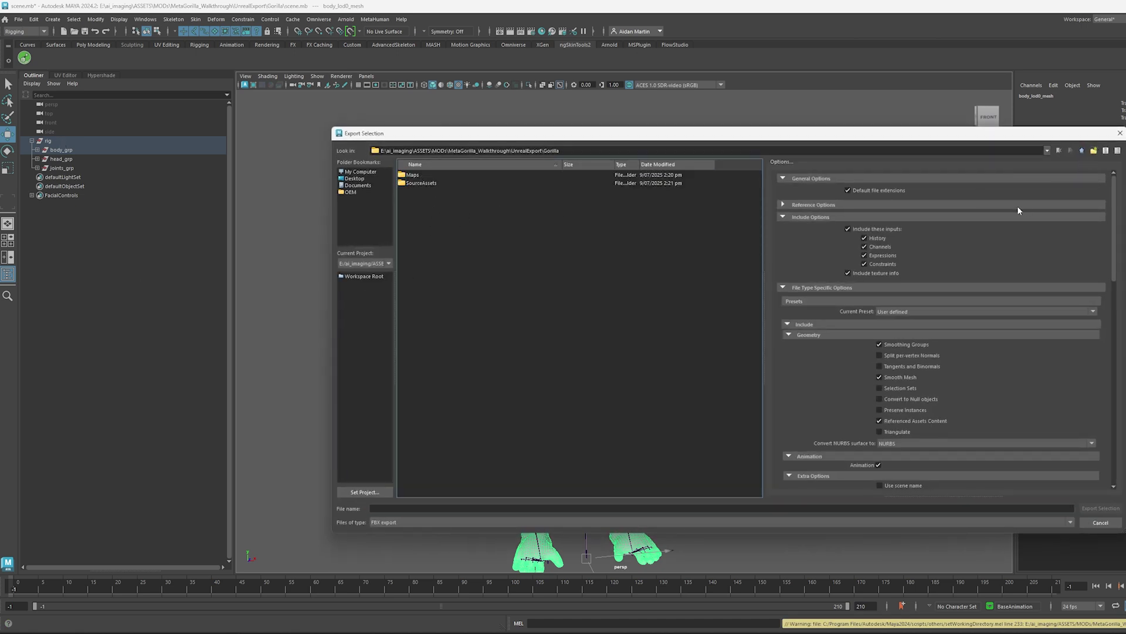
pyautogui.write('weight')
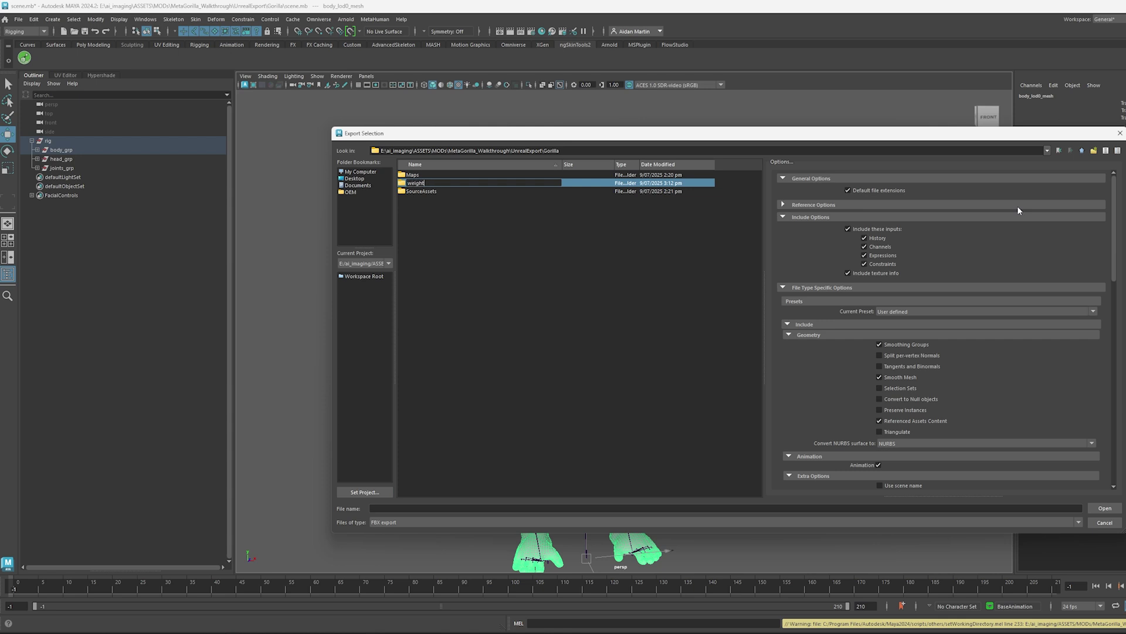
pyautogui.write('s')
pyautogui.press('Return')
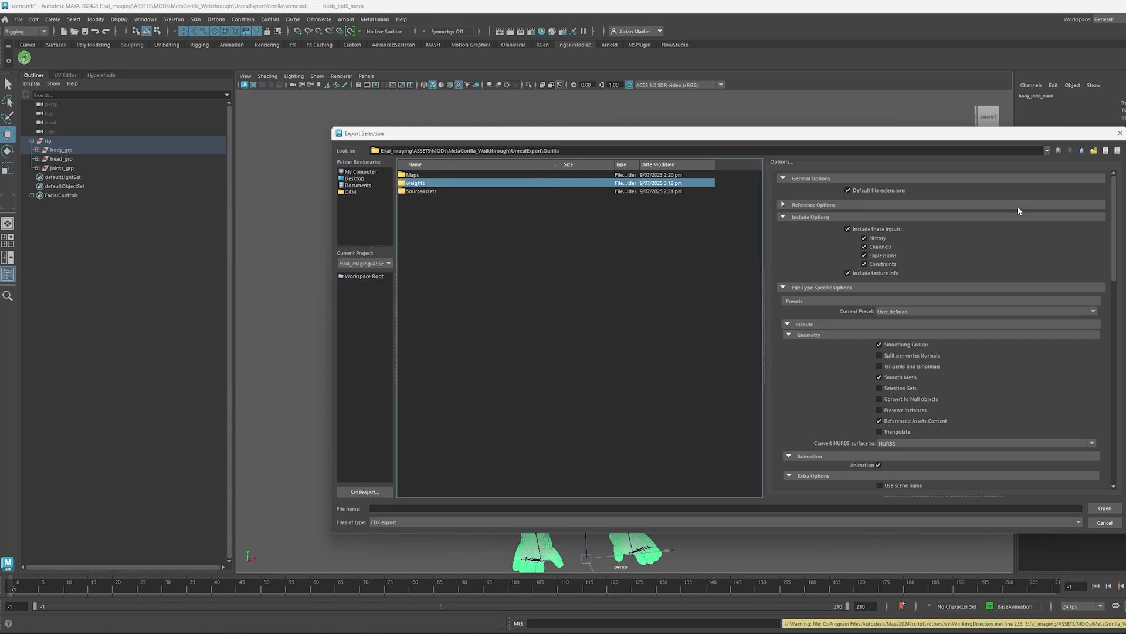
# Export the selection into the weights folder as BodyWieghts in FBX format and dismiss the export warnings.
pyautogui.doubleClick(473, 184)
pyautogui.click(460, 507)
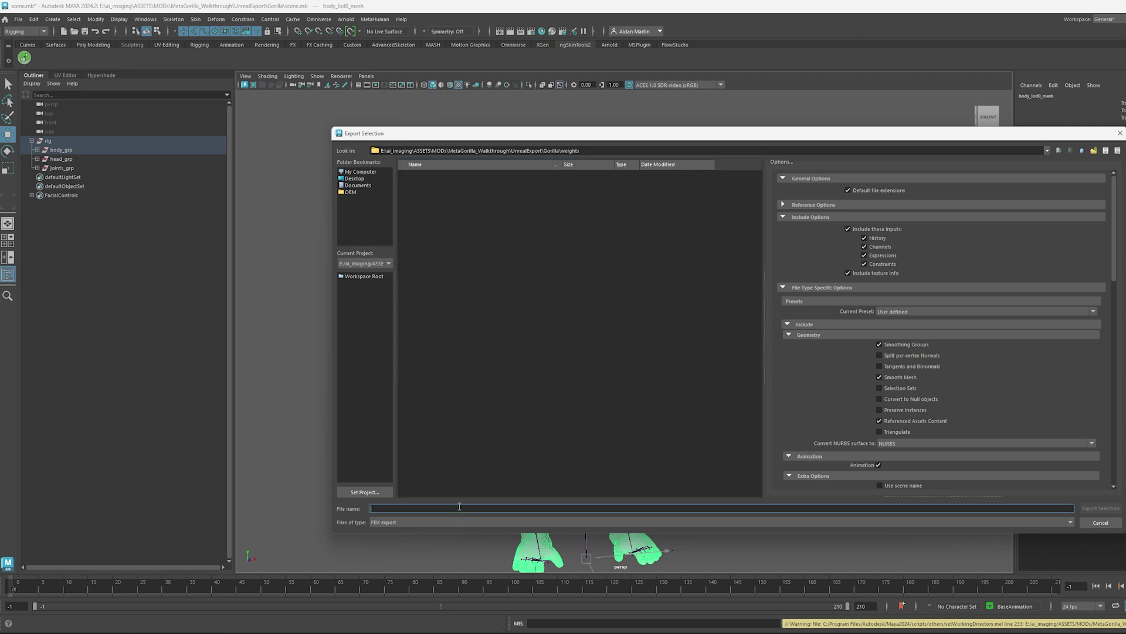
pyautogui.write('BodyWieghts')
pyautogui.click(1100, 508)
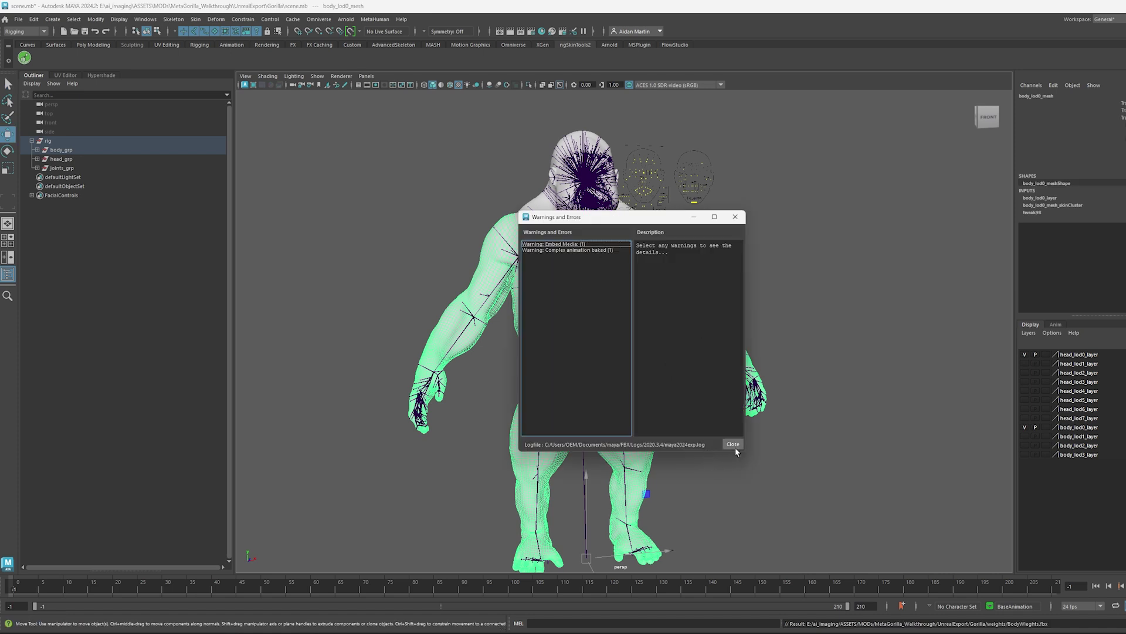
pyautogui.click(733, 444)
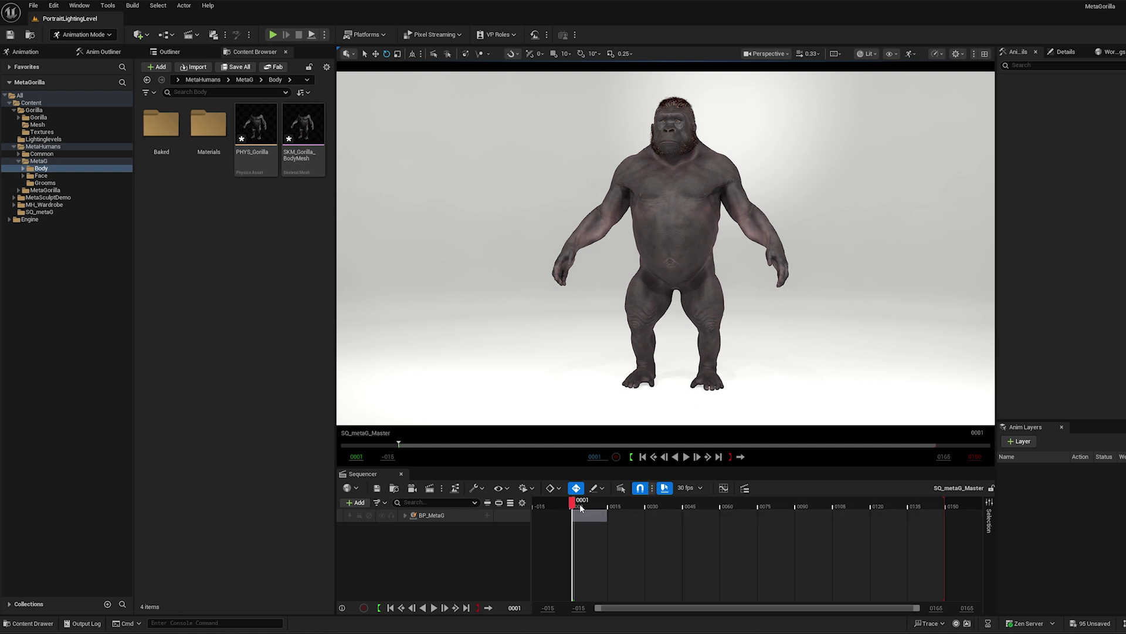
# Switch to Unreal Editor, scrub the sequence to frame 16 and back to frame 1, and examine the gorilla's torso deformation.
pyautogui.moveTo(580, 508); pyautogui.dragTo(610, 502)
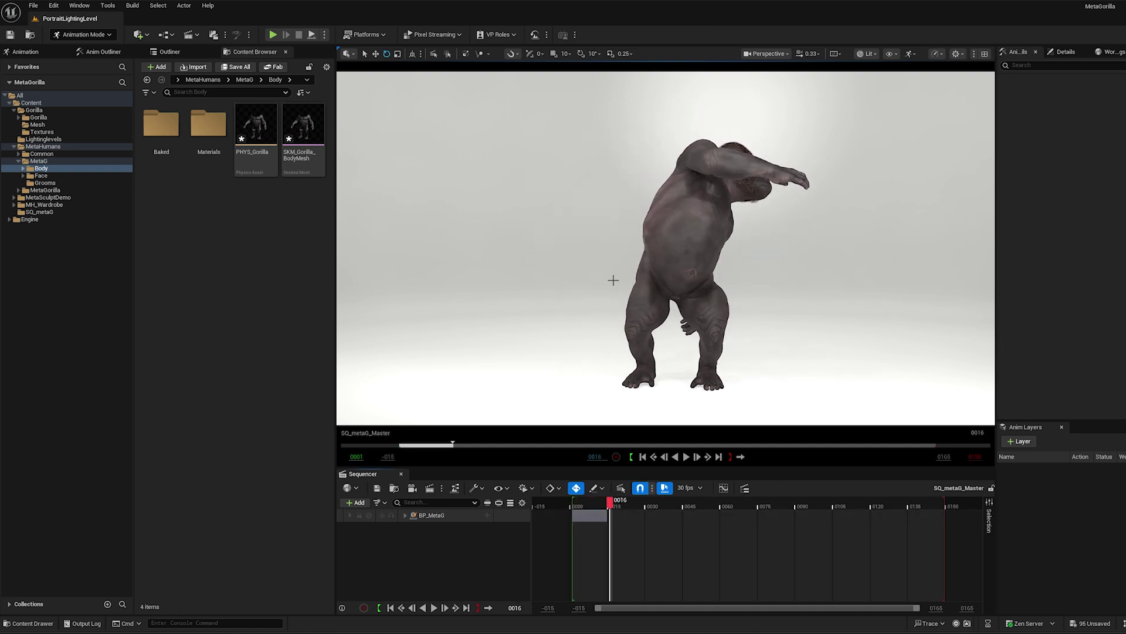
pyautogui.keyDown('alt'); pyautogui.moveTo(613, 280); pyautogui.dragTo(657, 289); pyautogui.keyUp('alt')
pyautogui.scroll(6, 559, 275)
pyautogui.scroll(-5, 614, 264)
pyautogui.scroll(-5, 865, 281)
pyautogui.moveTo(611, 503); pyautogui.dragTo(572, 503)
pyautogui.keyDown('alt'); pyautogui.moveTo(557, 251); pyautogui.dragTo(675, 251, button='middle'); pyautogui.keyUp('alt')
pyautogui.scroll(-2, 675, 252)
pyautogui.keyDown('alt'); pyautogui.moveTo(695, 252); pyautogui.dragTo(664, 251); pyautogui.keyUp('alt')
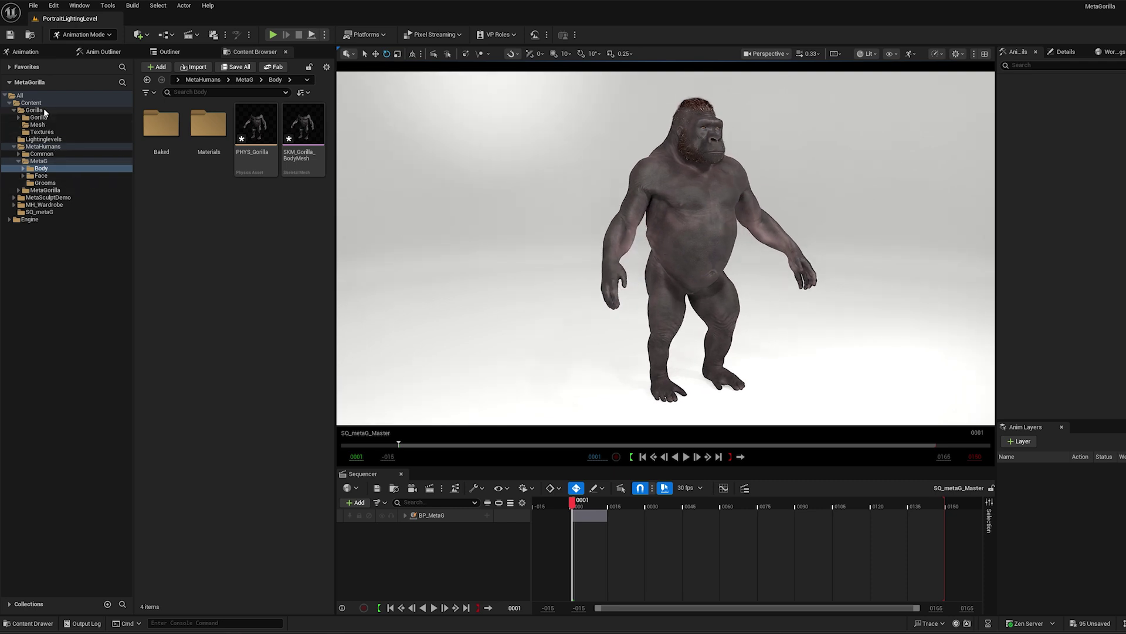
# Create a folder named Weights inside the Gorilla content's Mesh folder and open it.
pyautogui.click(35, 110)
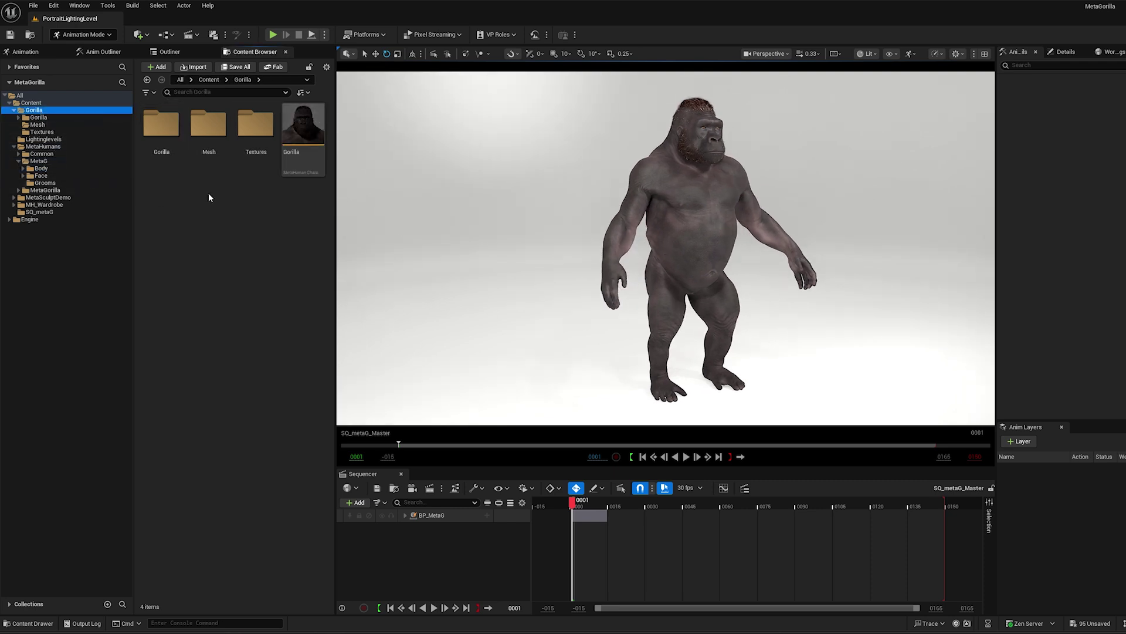
pyautogui.click(212, 126)
pyautogui.doubleClick(212, 126)
pyautogui.rightClick(188, 229)
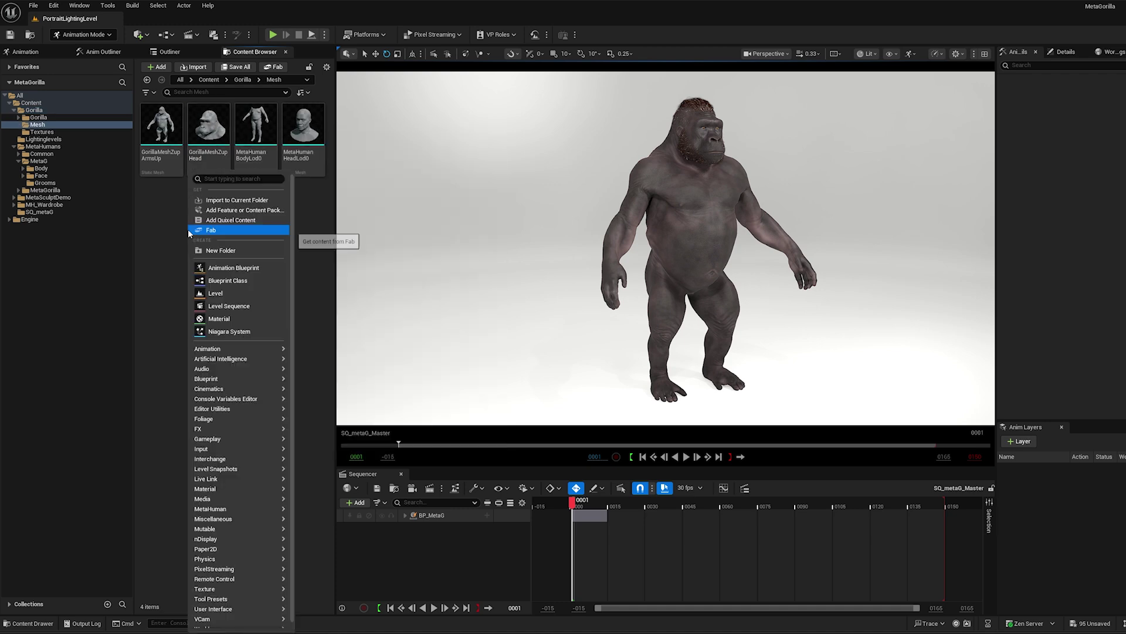
pyautogui.click(232, 251)
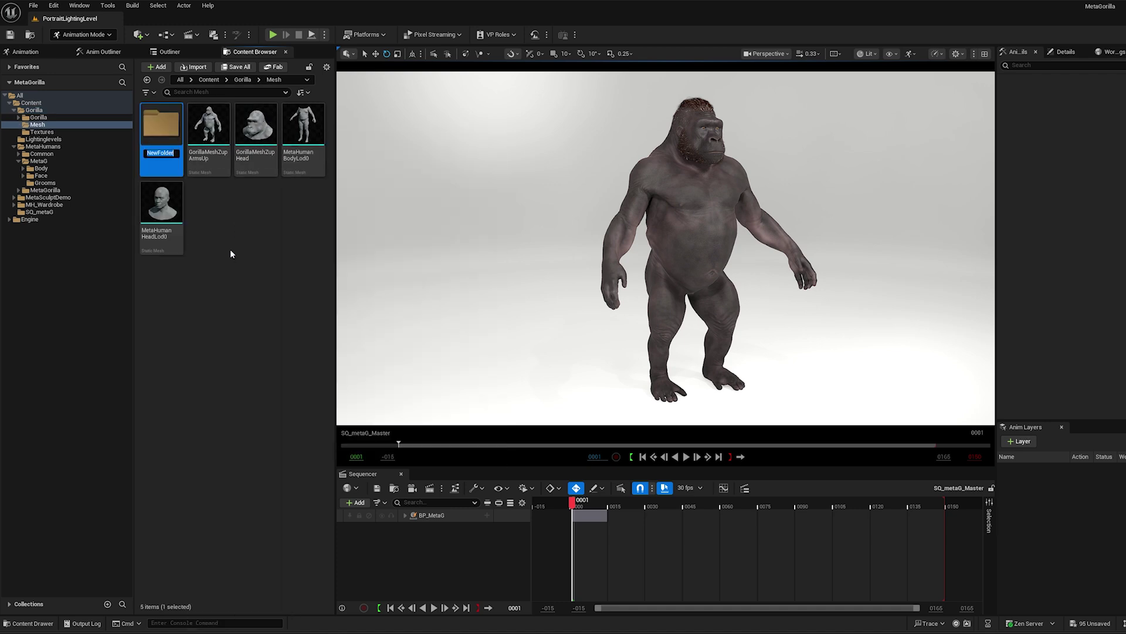
pyautogui.write('Weights')
pyautogui.press('Return')
pyautogui.doubleClick(157, 131)
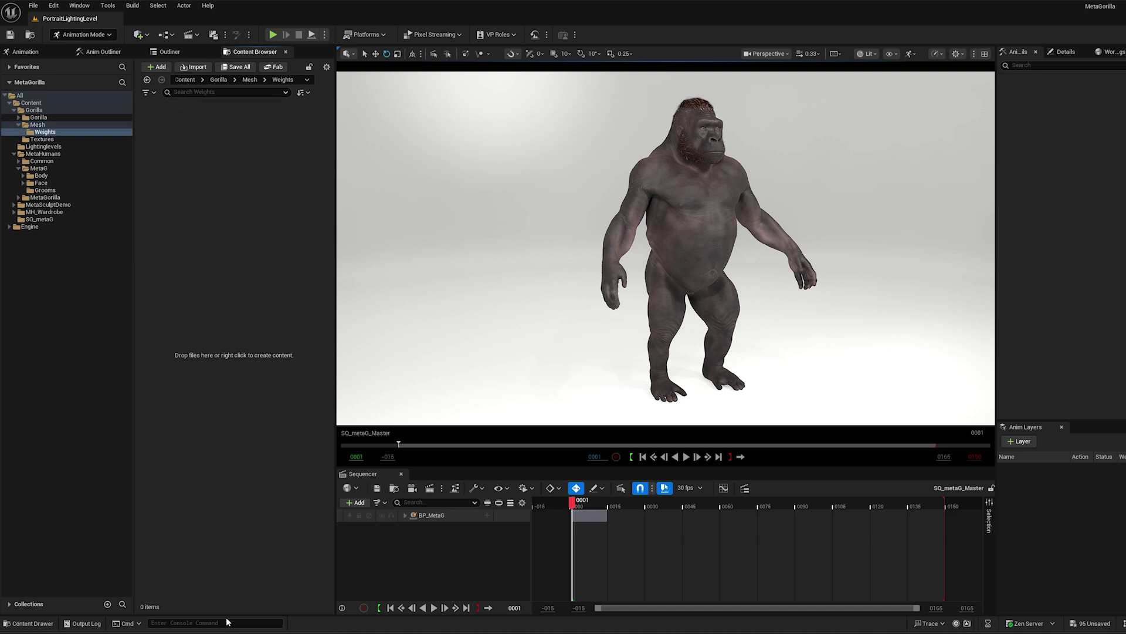
# Import MetaGorillaWeights.fbx from the MetaGorilla folder in File Explorer into the Weights folder, keeping the default import settings.
pyautogui.moveTo(174, 632)
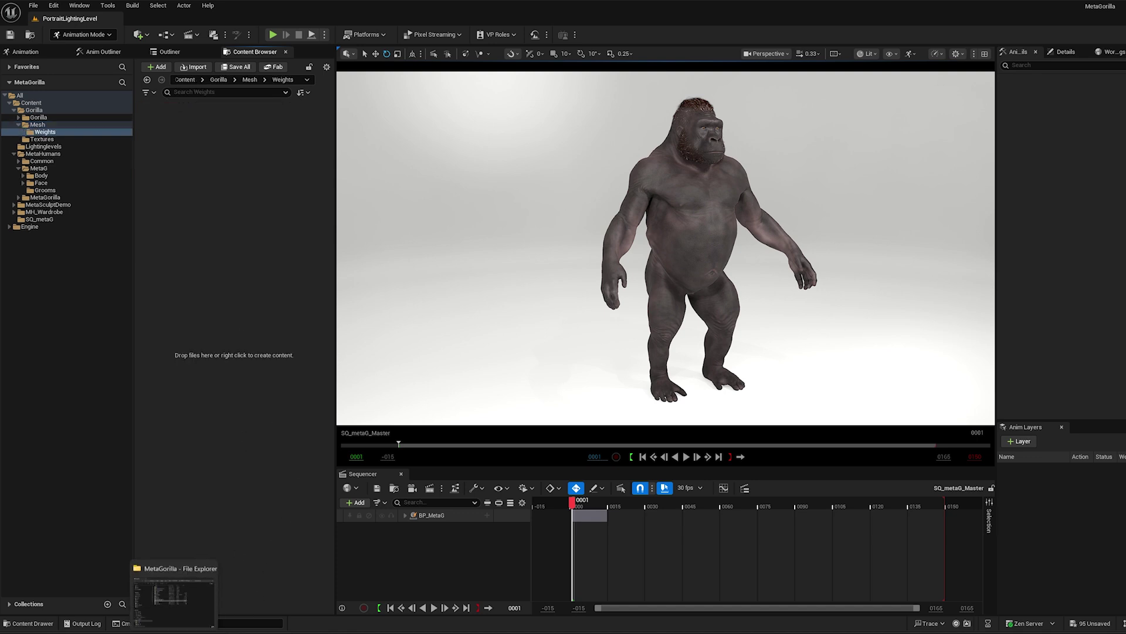
pyautogui.click(174, 593)
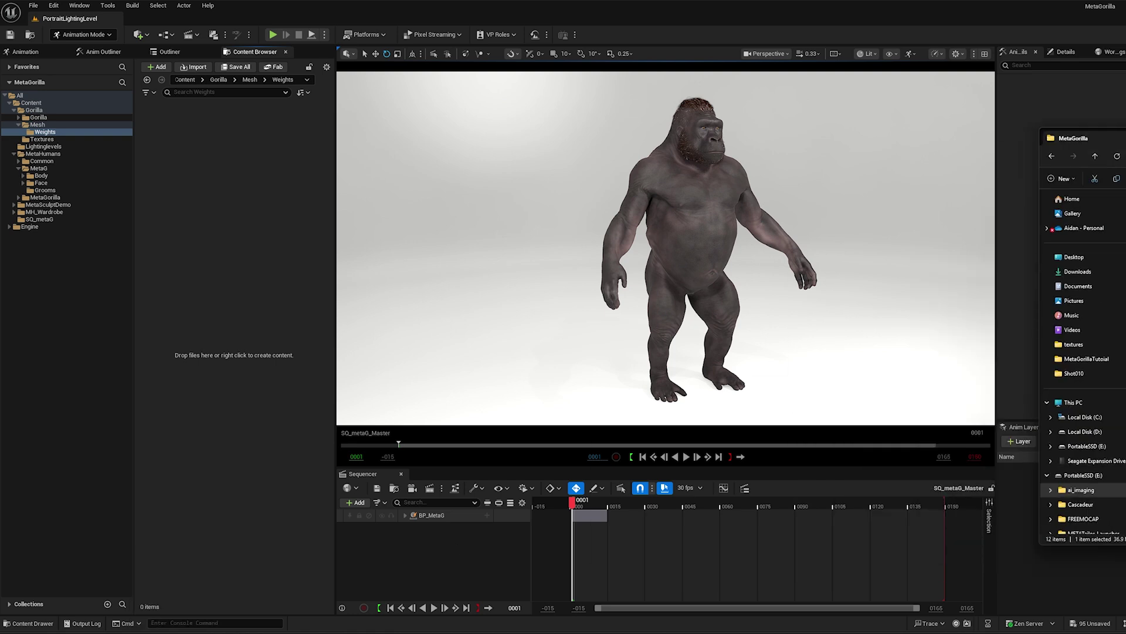
pyautogui.moveTo(1125, 320); pyautogui.dragTo(330, 257)
pyautogui.moveTo(212, 170); pyautogui.dragTo(206, 169)
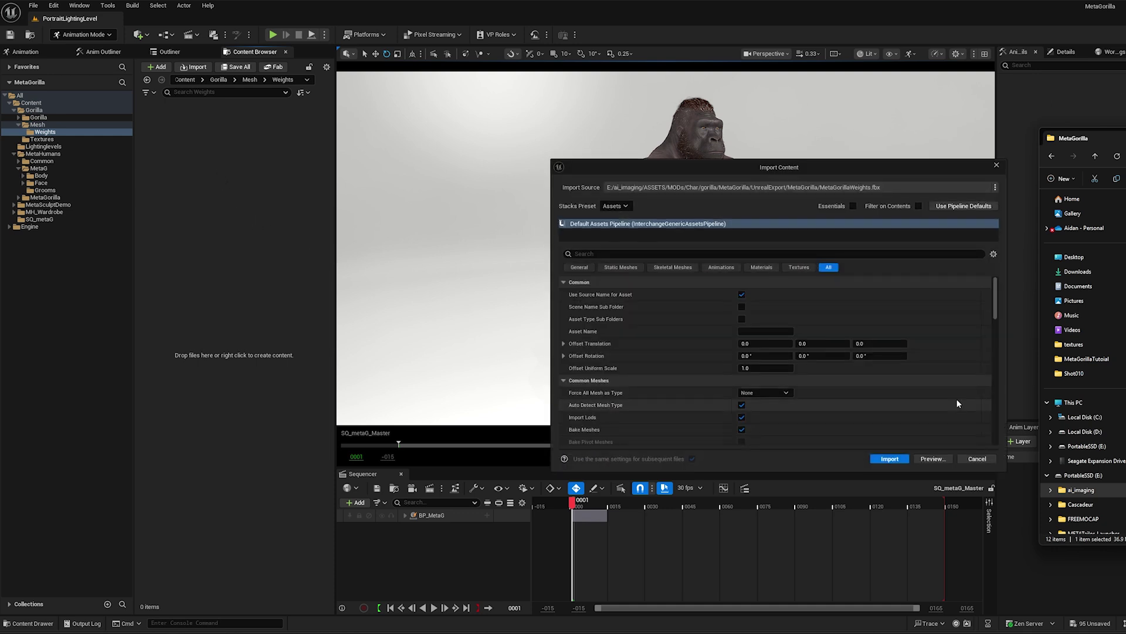
pyautogui.click(889, 459)
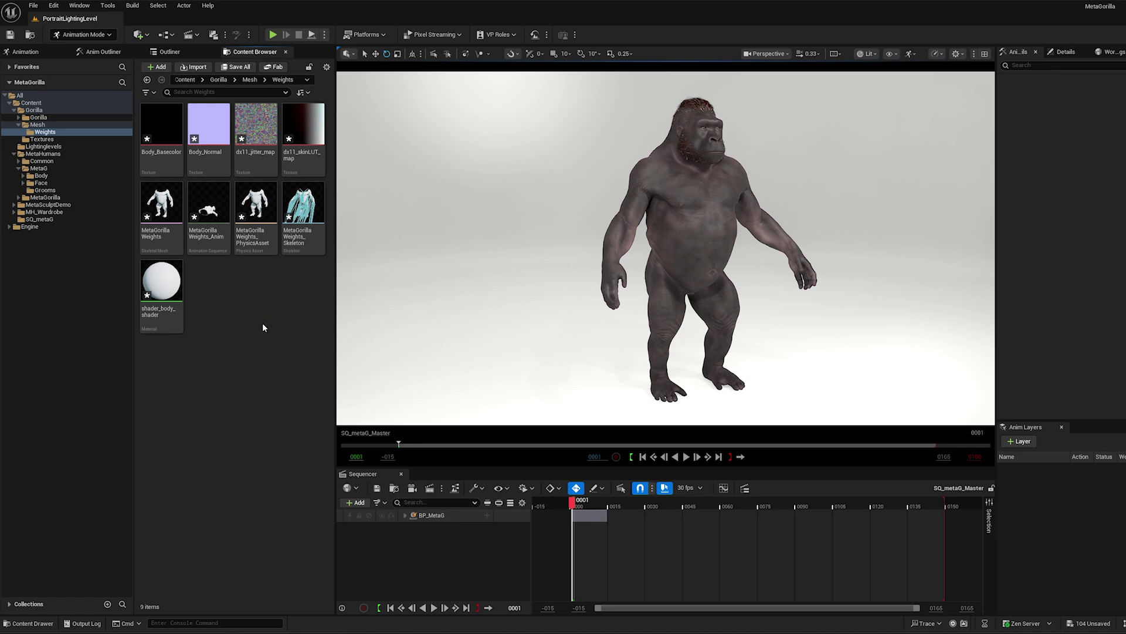
# Open the SKM_Gorilla_BodyMesh skeletal mesh from the Body folder under MetaHumans/MetaG.
pyautogui.click(154, 203)
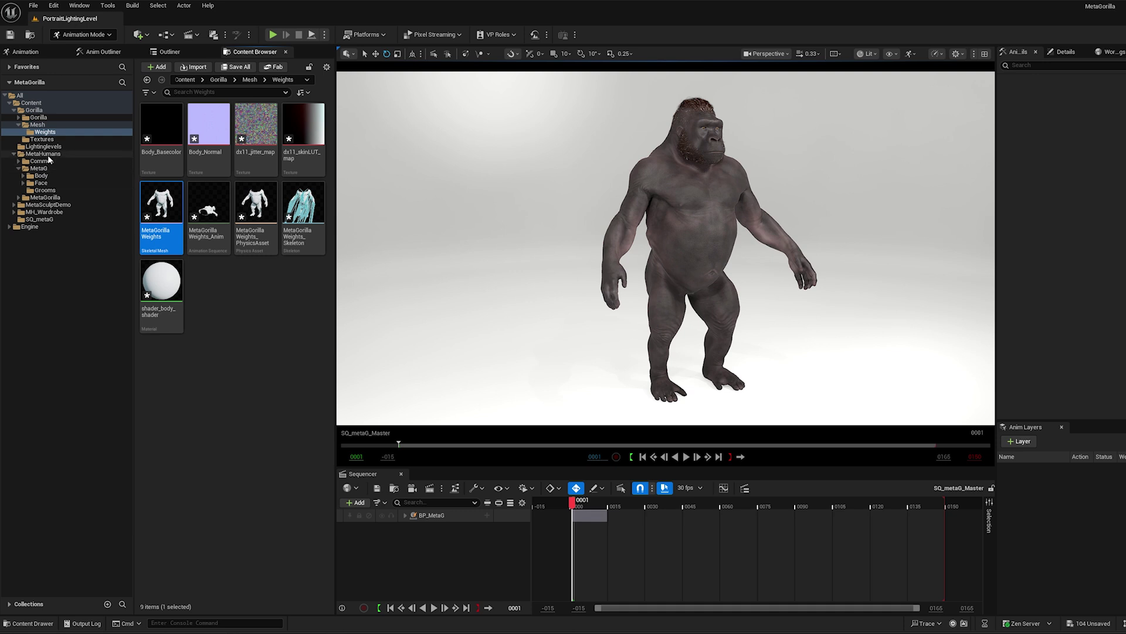
pyautogui.click(39, 169)
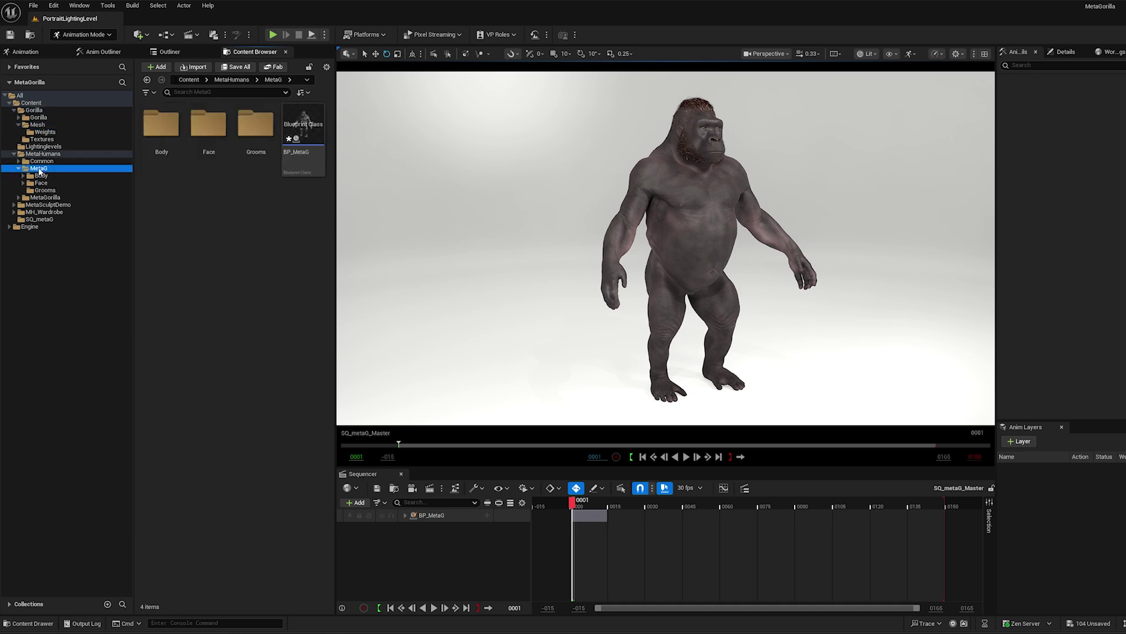
pyautogui.click(307, 127)
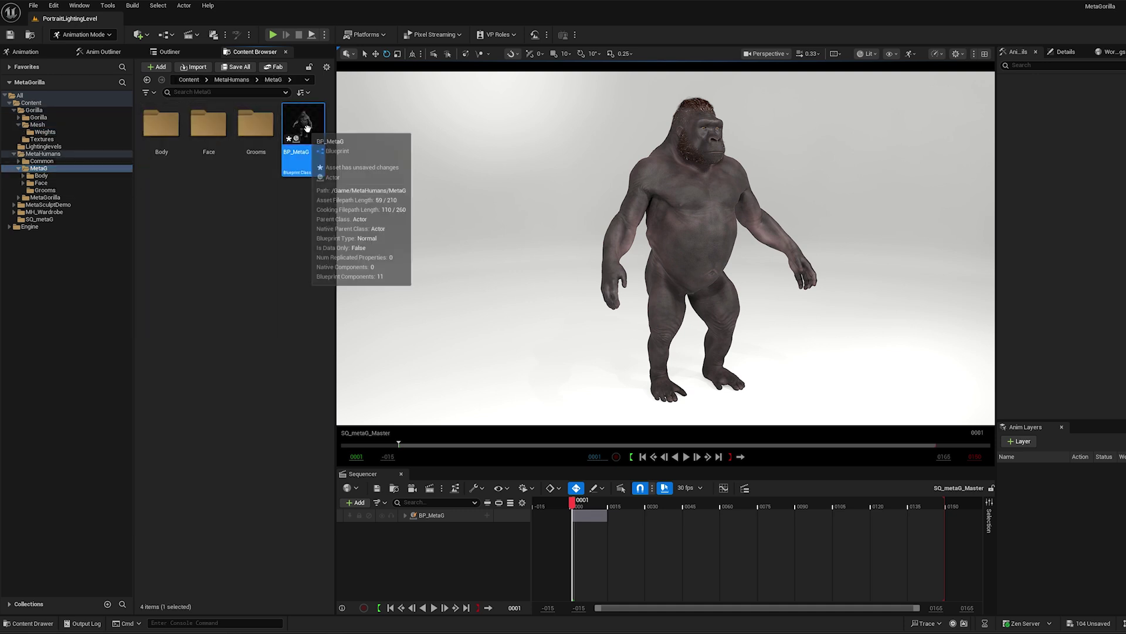
pyautogui.doubleClick(164, 131)
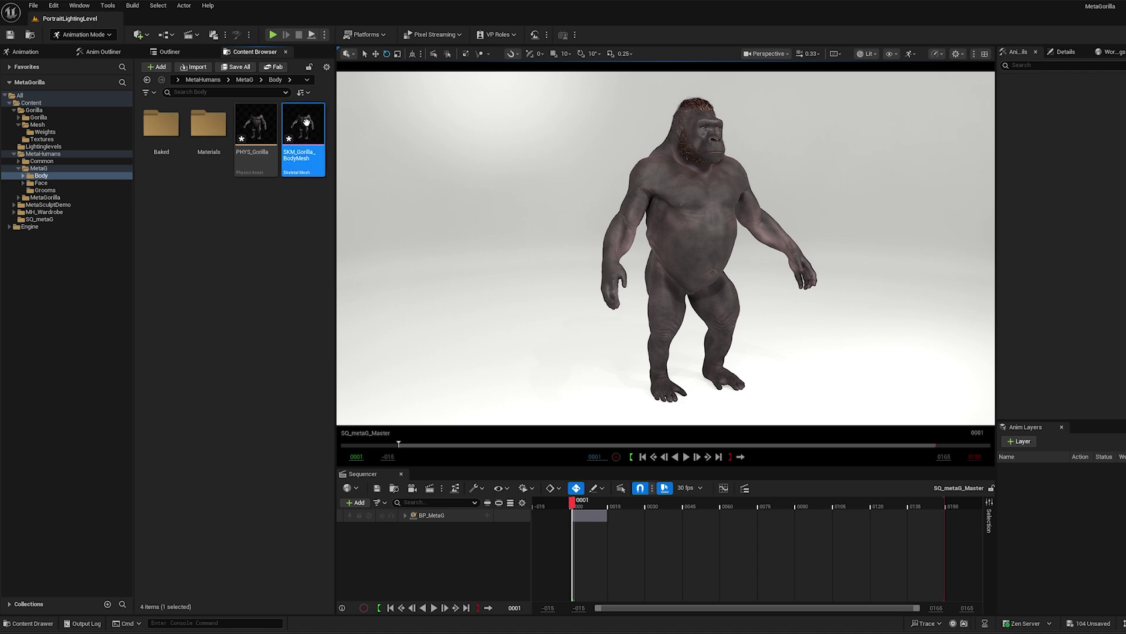
pyautogui.moveTo(305, 122)
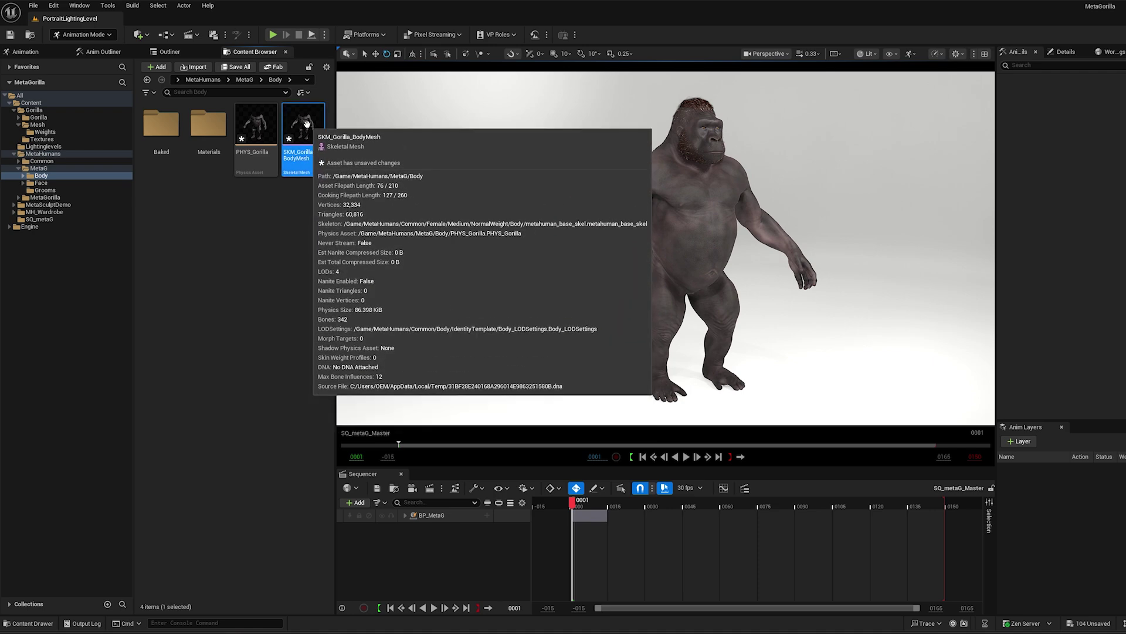
pyautogui.doubleClick(308, 128)
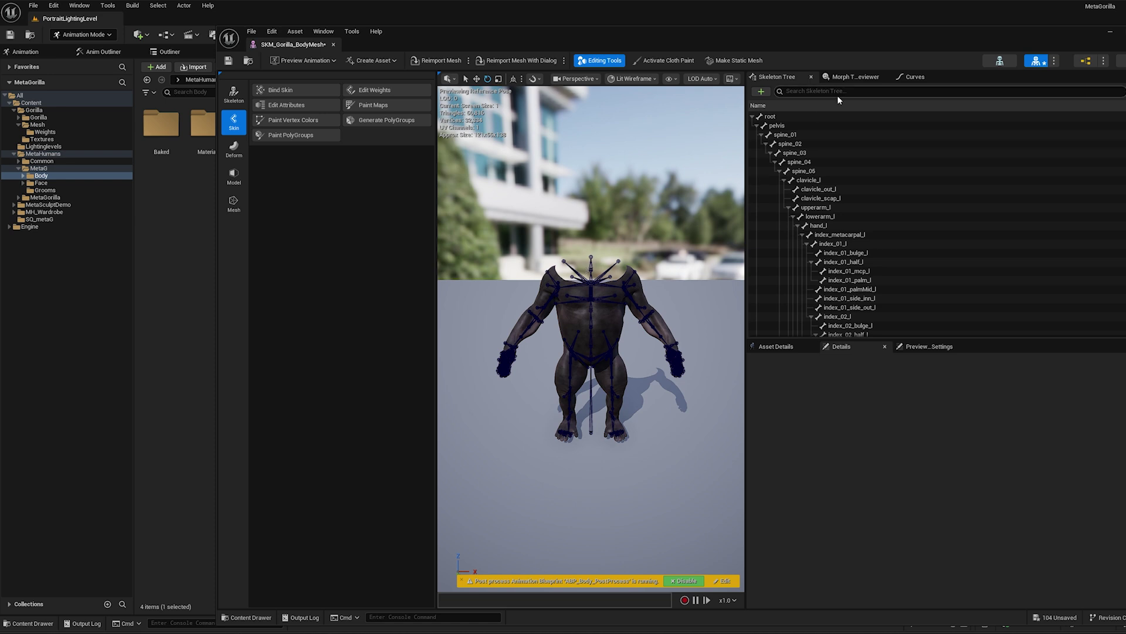
# Rotate the spine_03, spine_02 and spine_01 bones to bend the gorilla's torso sideways for a deformation test.
pyautogui.moveTo(575, 329)
pyautogui.mouseDown()
pyautogui.moveTo(582, 337)
pyautogui.moveTo(583, 323)
pyautogui.mouseUp()
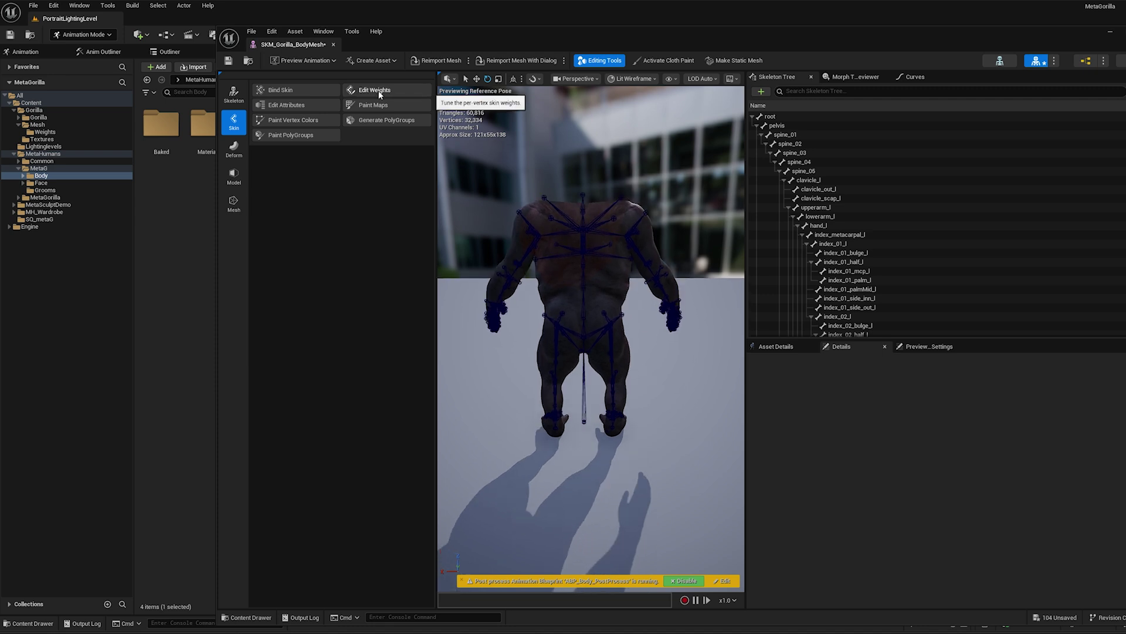
pyautogui.click(794, 153)
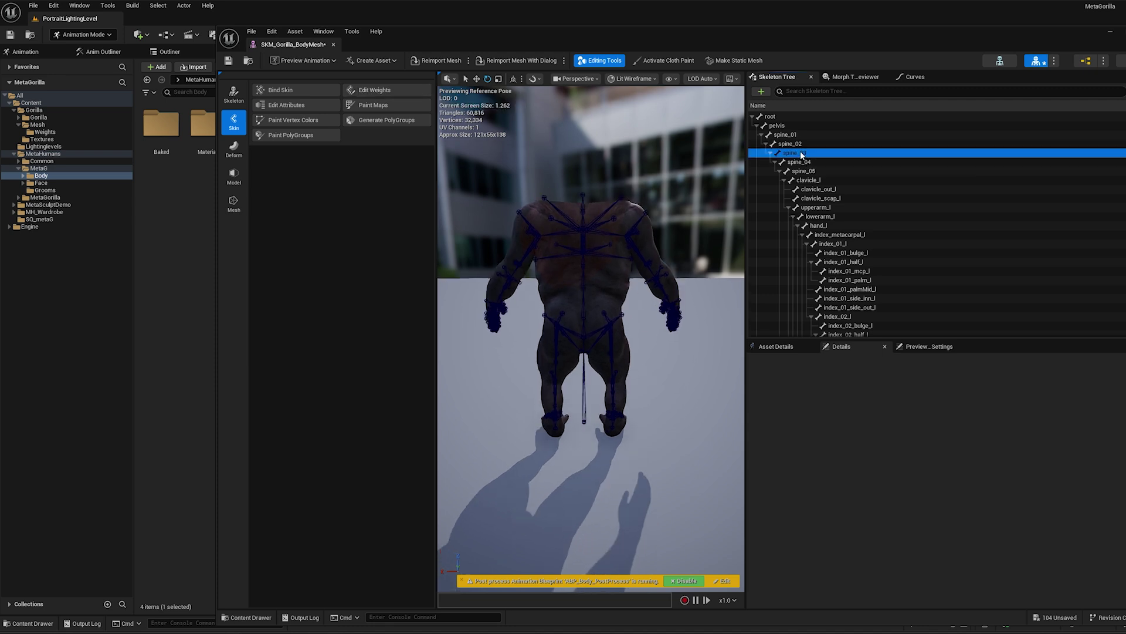
pyautogui.moveTo(623, 231); pyautogui.dragTo(606, 208)
pyautogui.click(795, 144)
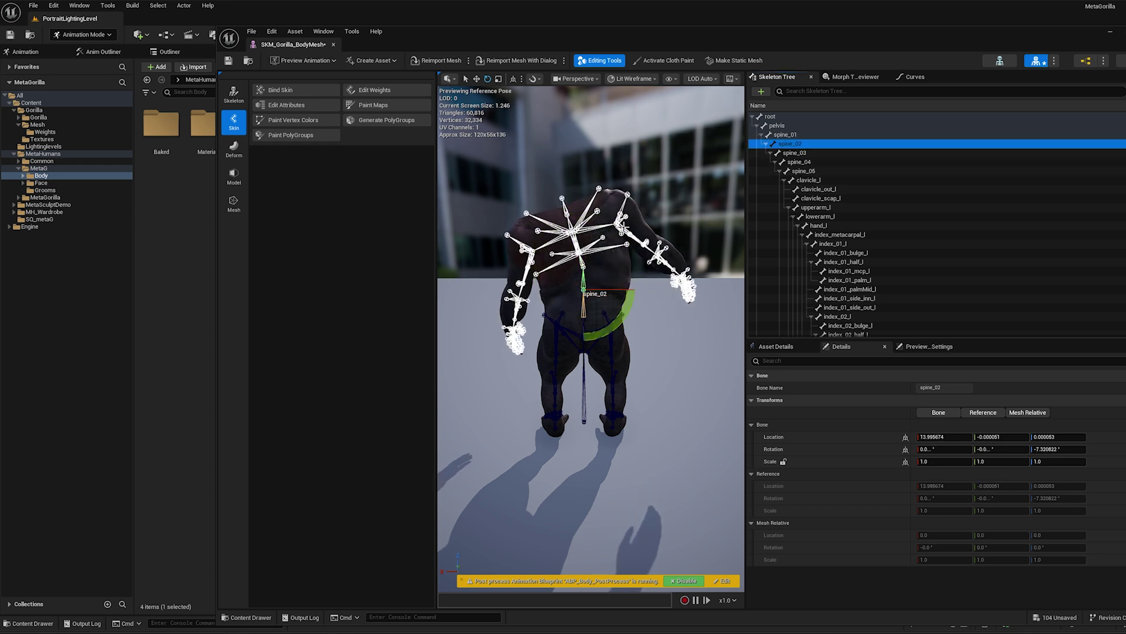
pyautogui.moveTo(626, 310); pyautogui.dragTo(579, 320)
pyautogui.click(785, 135)
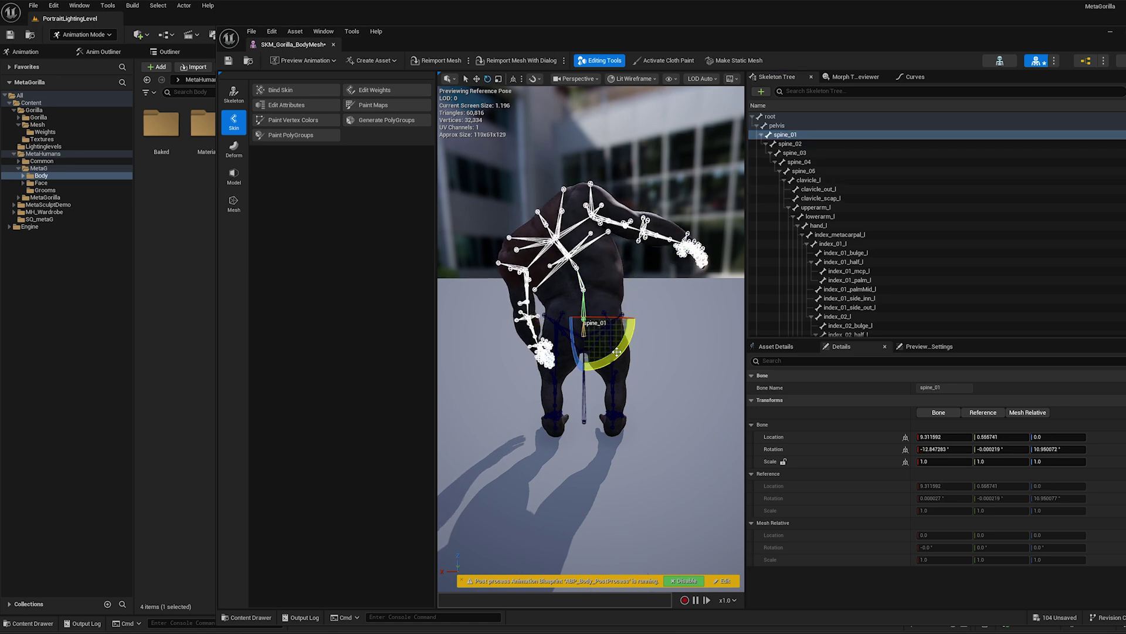
pyautogui.moveTo(617, 352); pyautogui.dragTo(575, 348)
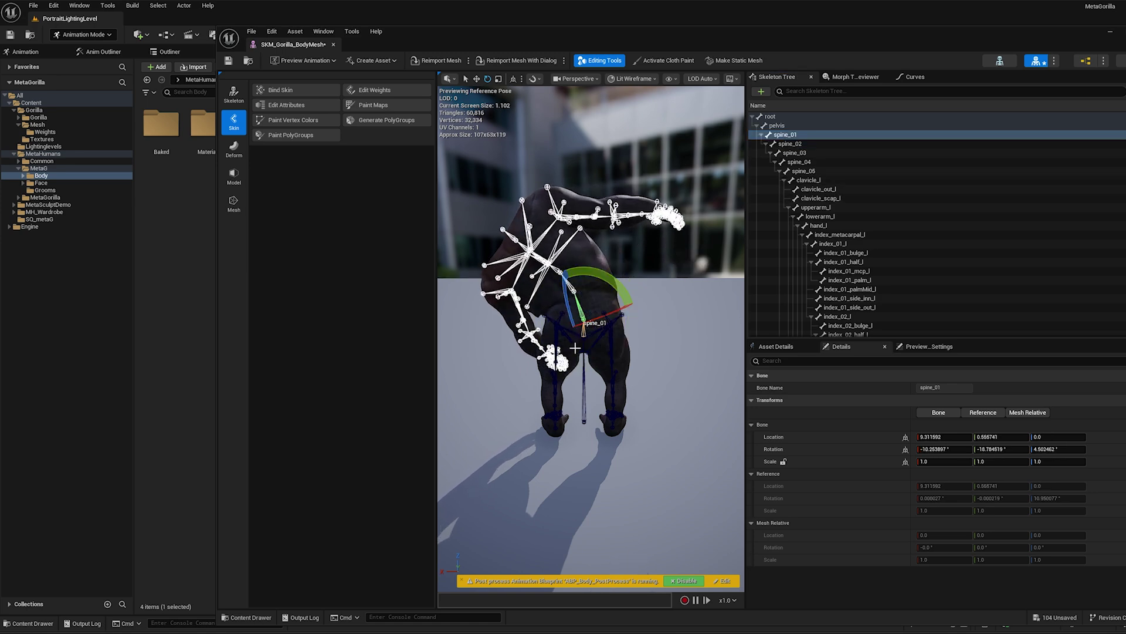
# Set the viewport's bone drawing to Selected Only, clear the bone selection and examine the bent torso from behind.
pyautogui.scroll(6, 512, 371)
pyautogui.click(500, 371)
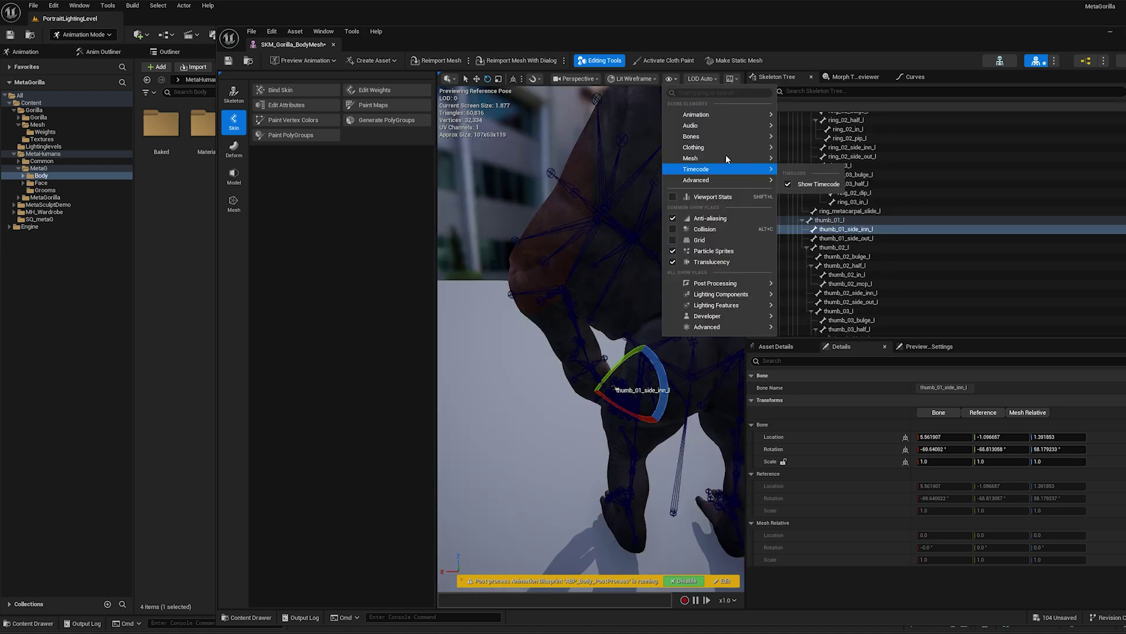
pyautogui.moveTo(734, 137)
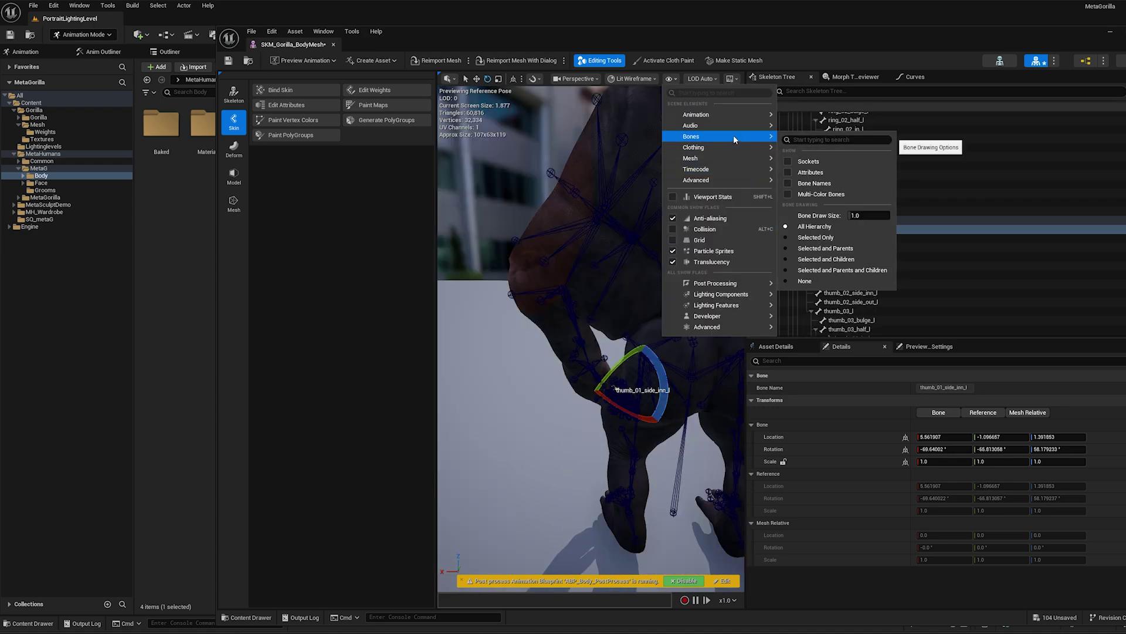
pyautogui.click(815, 237)
pyautogui.click(555, 404)
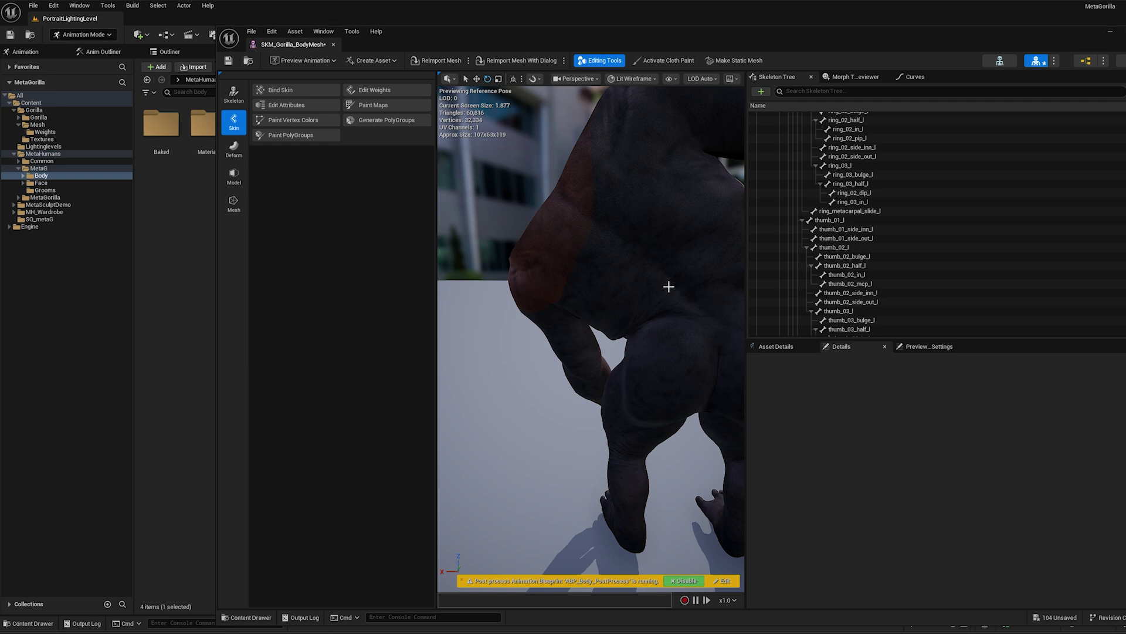
pyautogui.keyDown('alt'); pyautogui.moveTo(666, 286); pyautogui.dragTo(669, 258); pyautogui.keyUp('alt')
pyautogui.moveTo(540, 293); pyautogui.dragTo(578, 323)
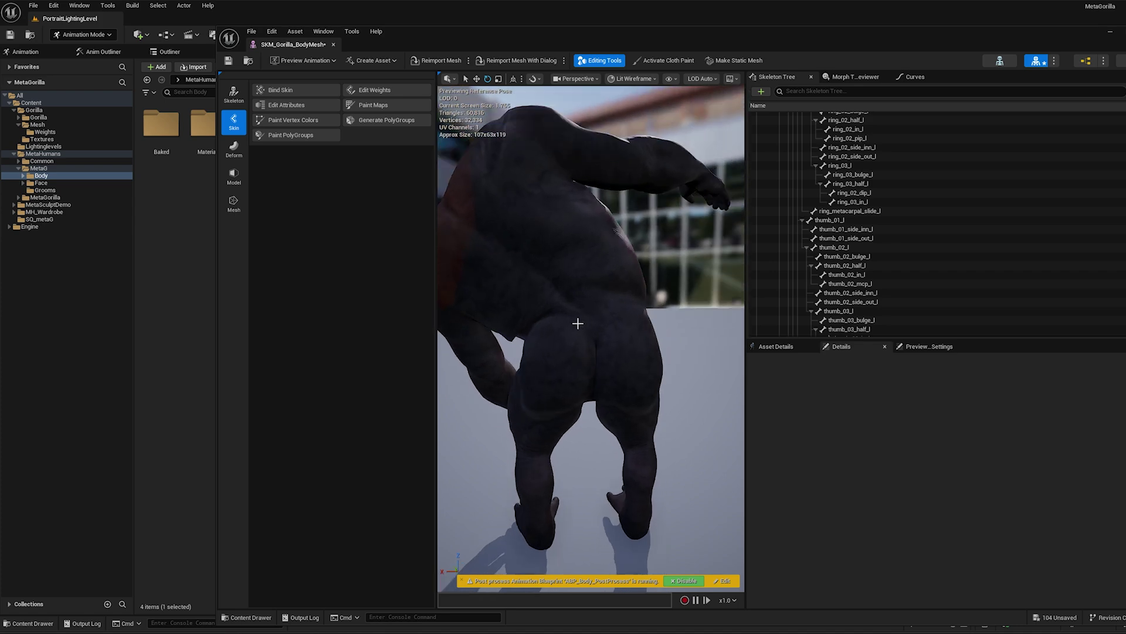
# Start Edit Weights on the body mesh and assign MetaGorillaWeights from the Weights folder as the transfer's source skeletal mesh.
pyautogui.click(390, 91)
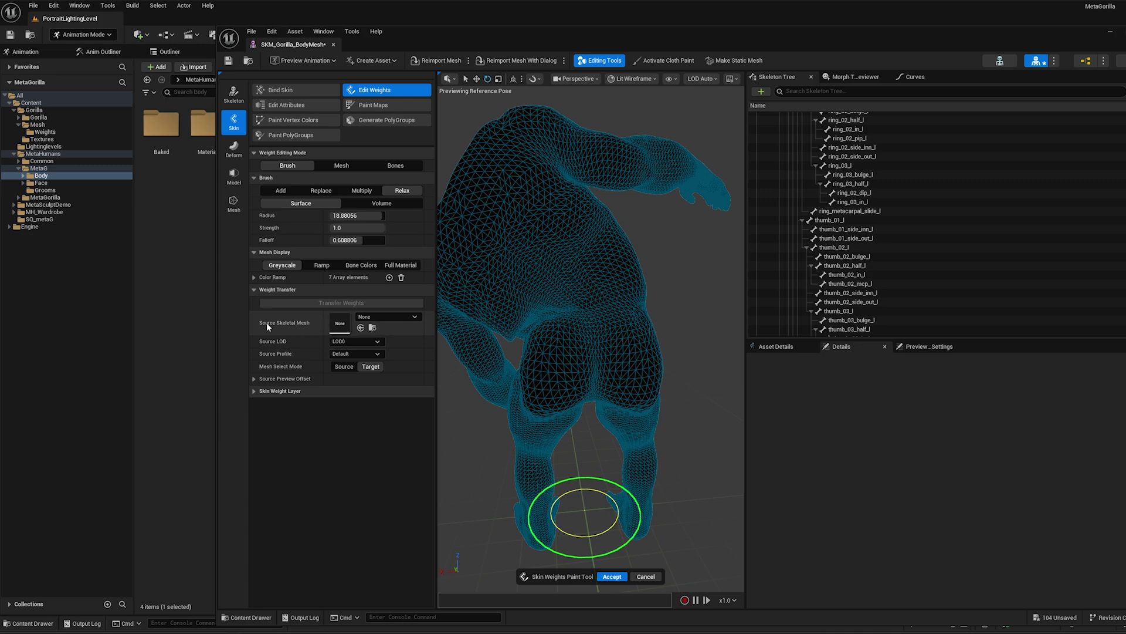
pyautogui.click(45, 132)
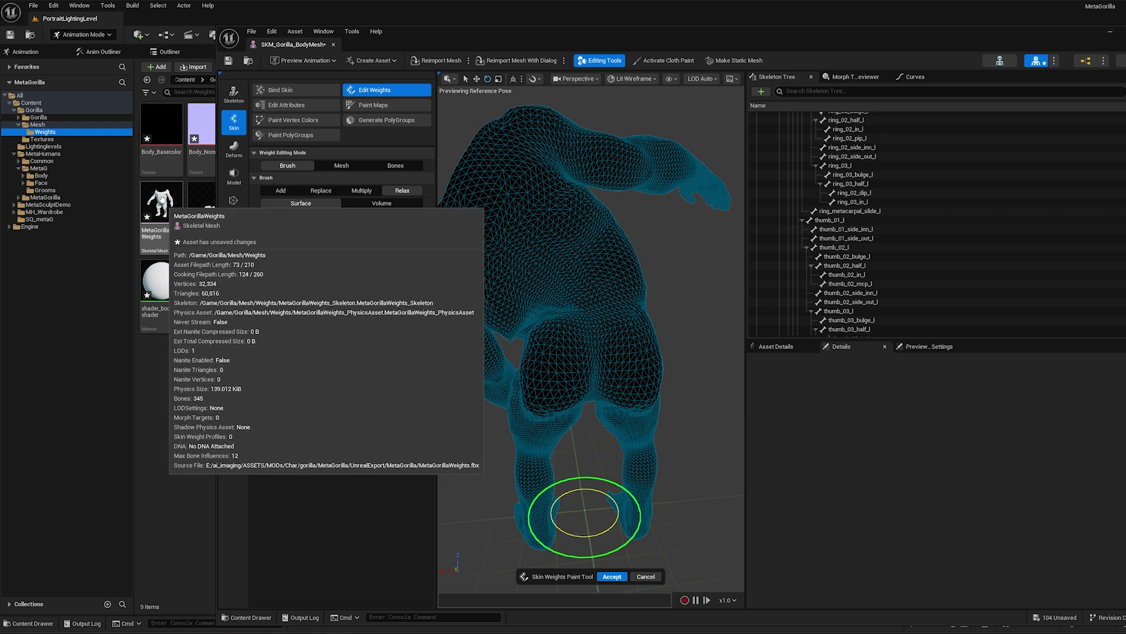
pyautogui.click(161, 198)
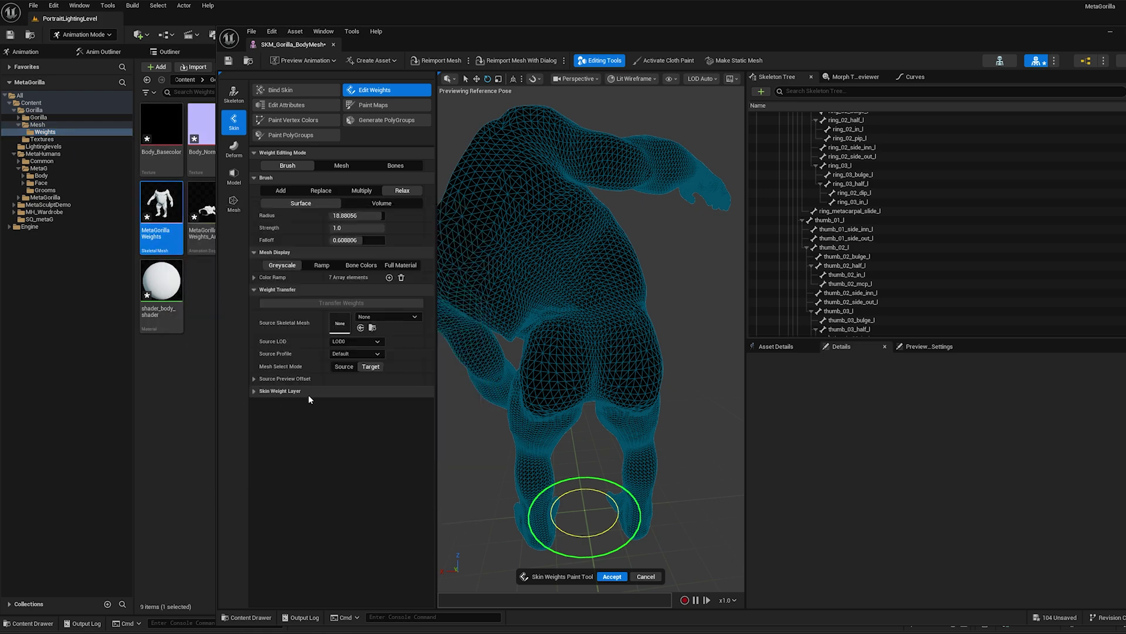
pyautogui.click(361, 328)
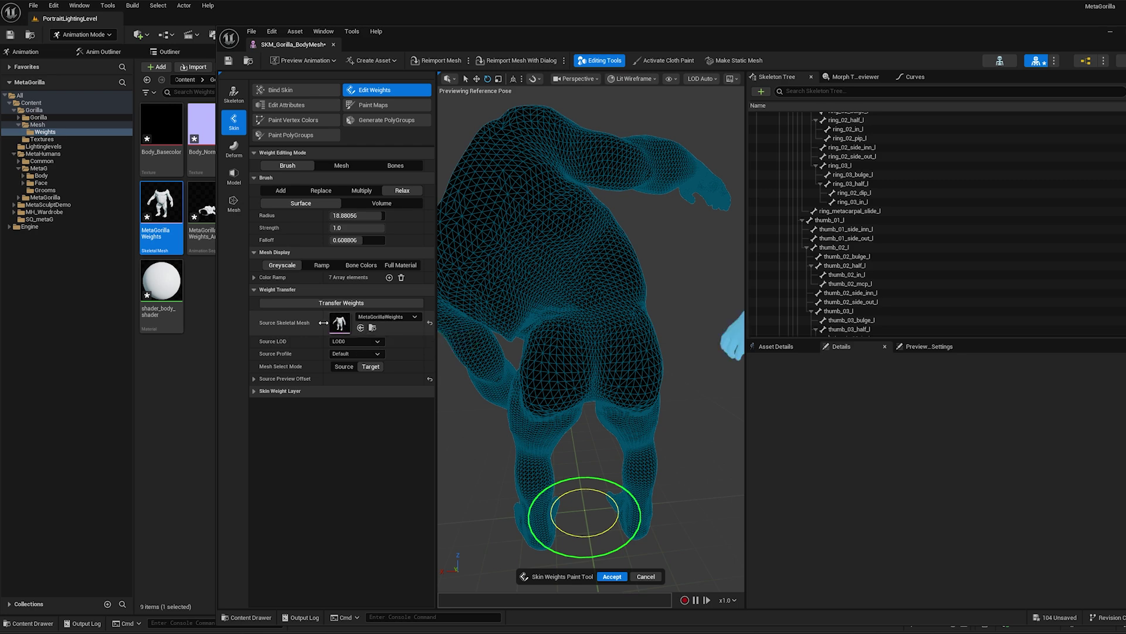
# Compare the source and target meshes, and transfer the weights from MetaGorillaWeights at LOD0 to the body mesh.
pyautogui.scroll(-5, 649, 375)
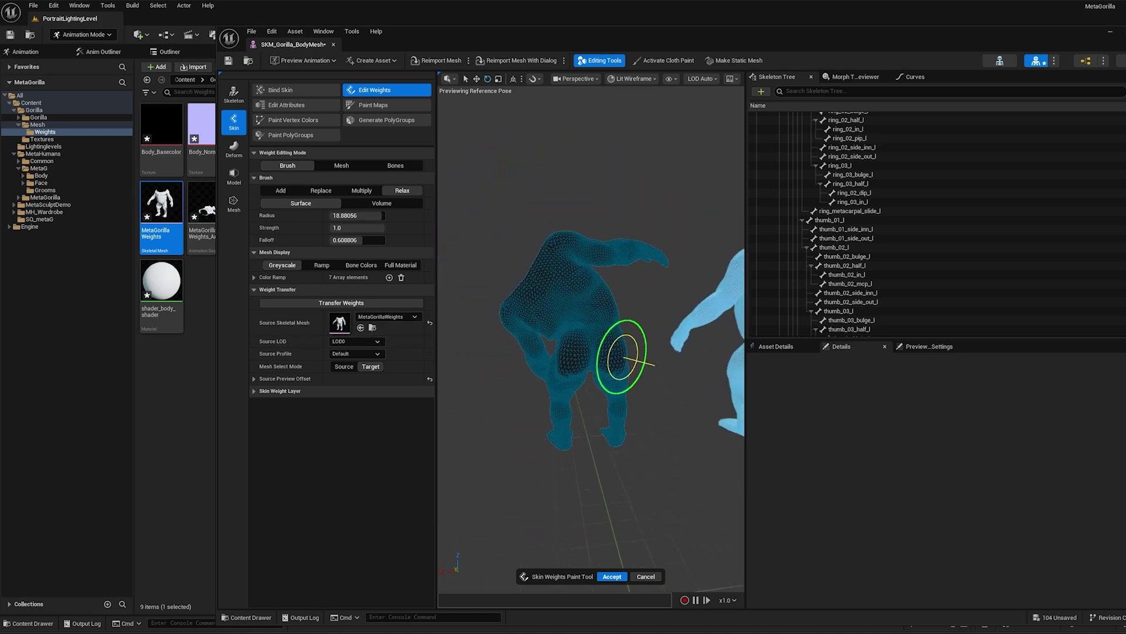
pyautogui.moveTo(618, 357); pyautogui.dragTo(571, 355, button='middle')
pyautogui.keyDown('alt'); pyautogui.moveTo(569, 355); pyautogui.dragTo(723, 285); pyautogui.keyUp('alt')
pyautogui.keyDown('alt'); pyautogui.moveTo(540, 352); pyautogui.dragTo(565, 347); pyautogui.keyUp('alt')
pyautogui.scroll(4, 558, 391)
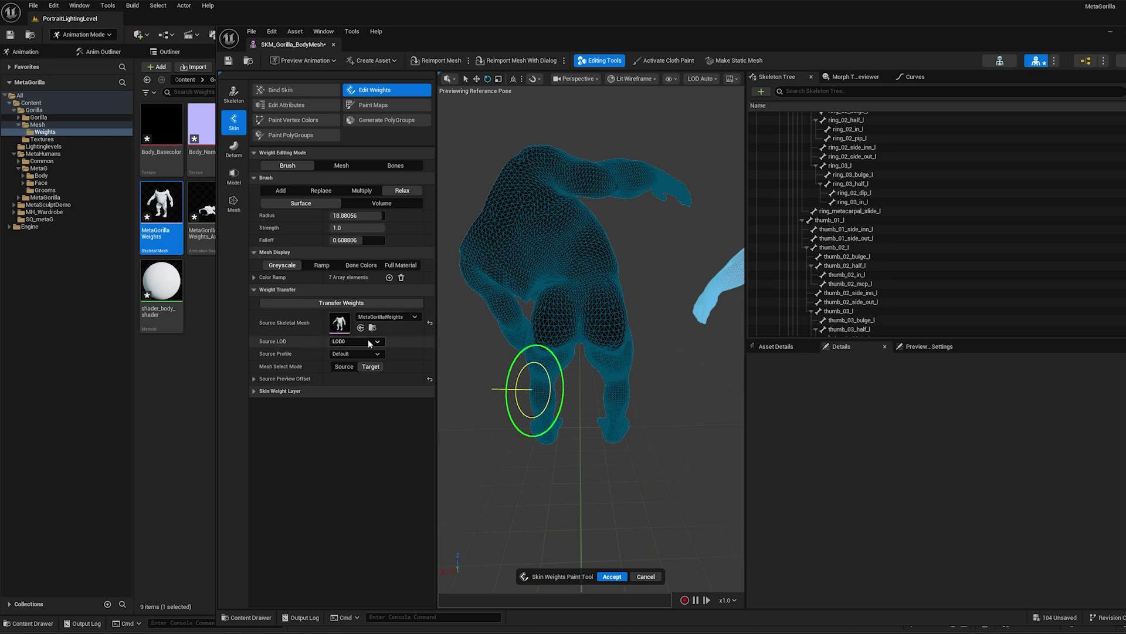
pyautogui.click(339, 302)
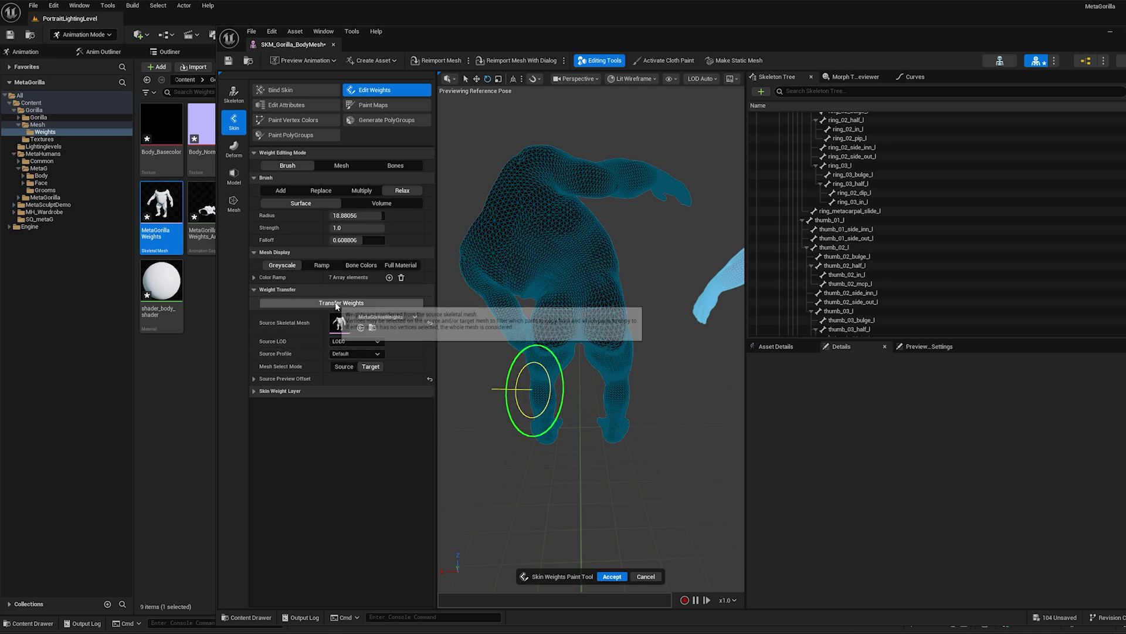
# Inspect the transferred weights around the waist and hips, accept the skin weight edit and check the shaded torso.
pyautogui.scroll(4, 531, 304)
pyautogui.moveTo(533, 297)
pyautogui.keyDown('alt'); pyautogui.mouseDown()
pyautogui.moveTo(543, 304)
pyautogui.moveTo(572, 282)
pyautogui.moveTo(558, 317)
pyautogui.mouseUp(); pyautogui.keyUp('alt')
pyautogui.scroll(3, 579, 329)
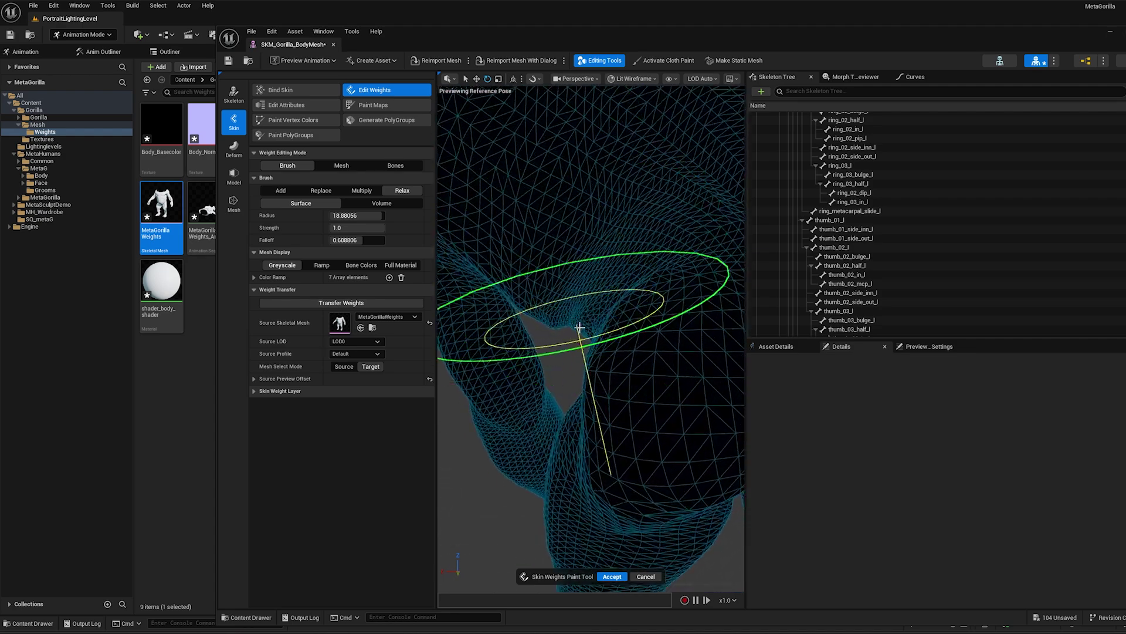
pyautogui.scroll(1, 568, 362)
pyautogui.moveTo(619, 402)
pyautogui.keyDown('alt'); pyautogui.mouseDown()
pyautogui.moveTo(659, 414)
pyautogui.moveTo(731, 373)
pyautogui.moveTo(730, 389)
pyautogui.moveTo(606, 380)
pyautogui.moveTo(728, 386)
pyautogui.moveTo(608, 400)
pyautogui.moveTo(597, 379)
pyautogui.mouseUp(); pyautogui.keyUp('alt')
pyautogui.scroll(-8, 608, 399)
pyautogui.scroll(8, 555, 384)
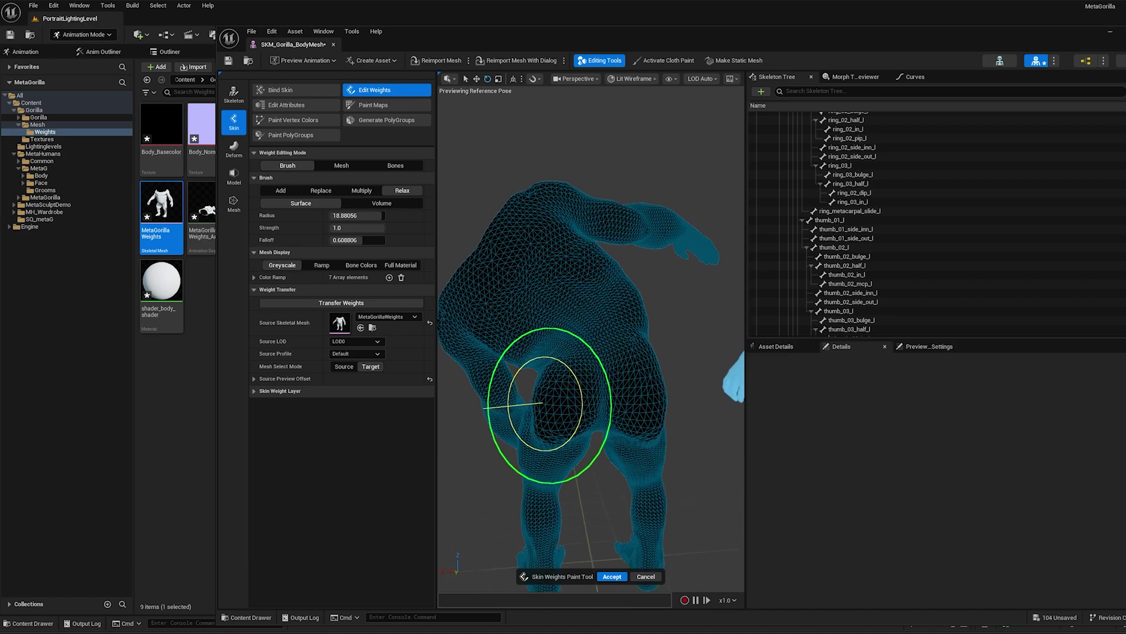
pyautogui.moveTo(594, 435)
pyautogui.keyDown('alt'); pyautogui.mouseDown()
pyautogui.moveTo(553, 432)
pyautogui.moveTo(585, 436)
pyautogui.moveTo(553, 392)
pyautogui.moveTo(491, 352)
pyautogui.moveTo(528, 359)
pyautogui.moveTo(638, 335)
pyautogui.mouseUp(); pyautogui.keyUp('alt')
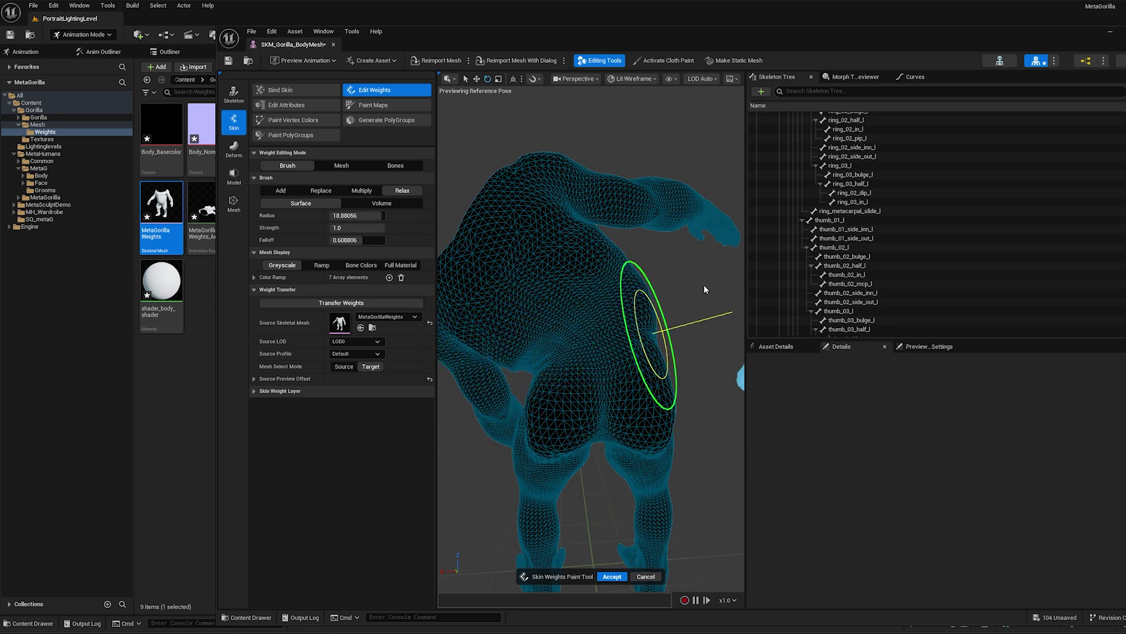
pyautogui.click(611, 577)
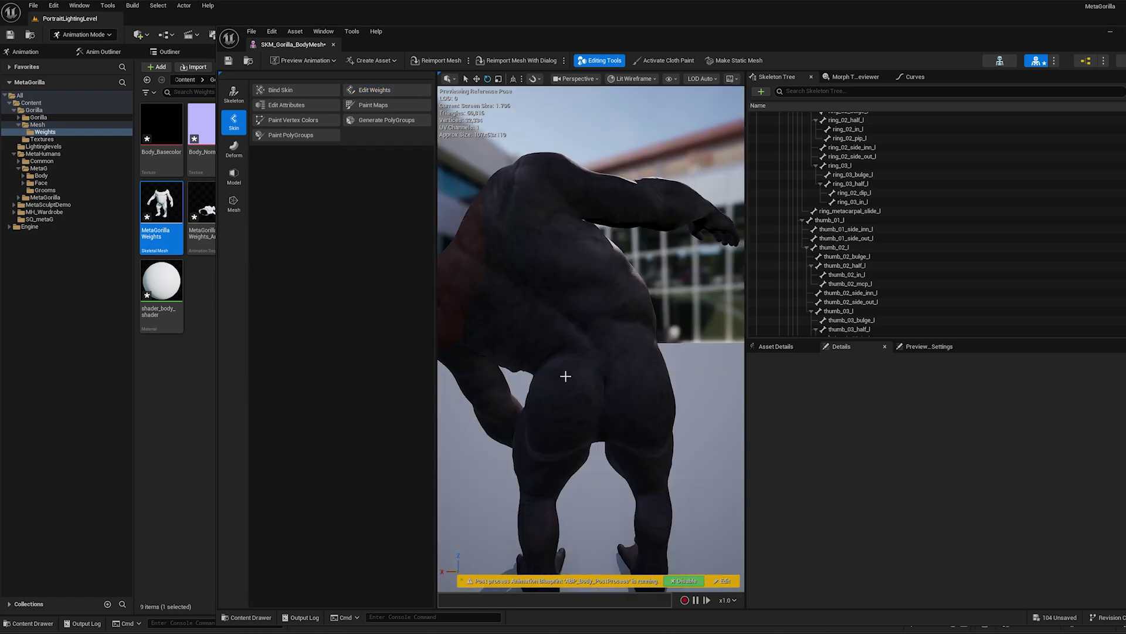
pyautogui.keyDown('alt'); pyautogui.moveTo(565, 376); pyautogui.dragTo(662, 316); pyautogui.keyUp('alt')
pyautogui.keyDown('alt'); pyautogui.moveTo(591, 339); pyautogui.dragTo(581, 364); pyautogui.keyUp('alt')
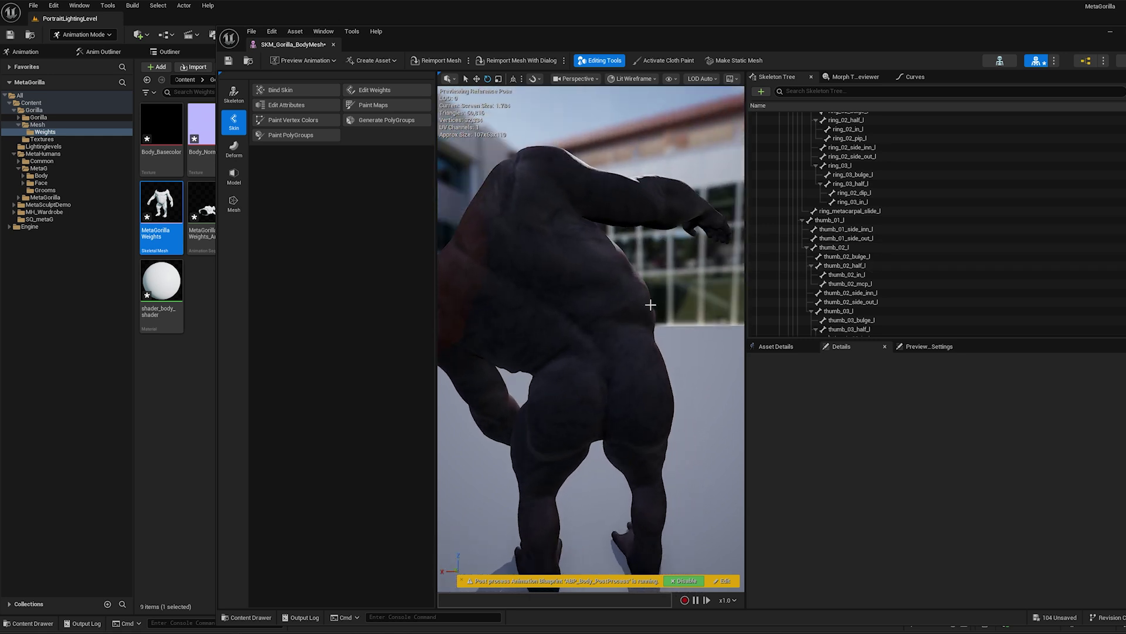
# Select the spine_01 to spine_05 bones in the skeleton and reset their rotation to the default pose.
pyautogui.scroll(-4, 651, 305)
pyautogui.scroll(6, 935, 229)
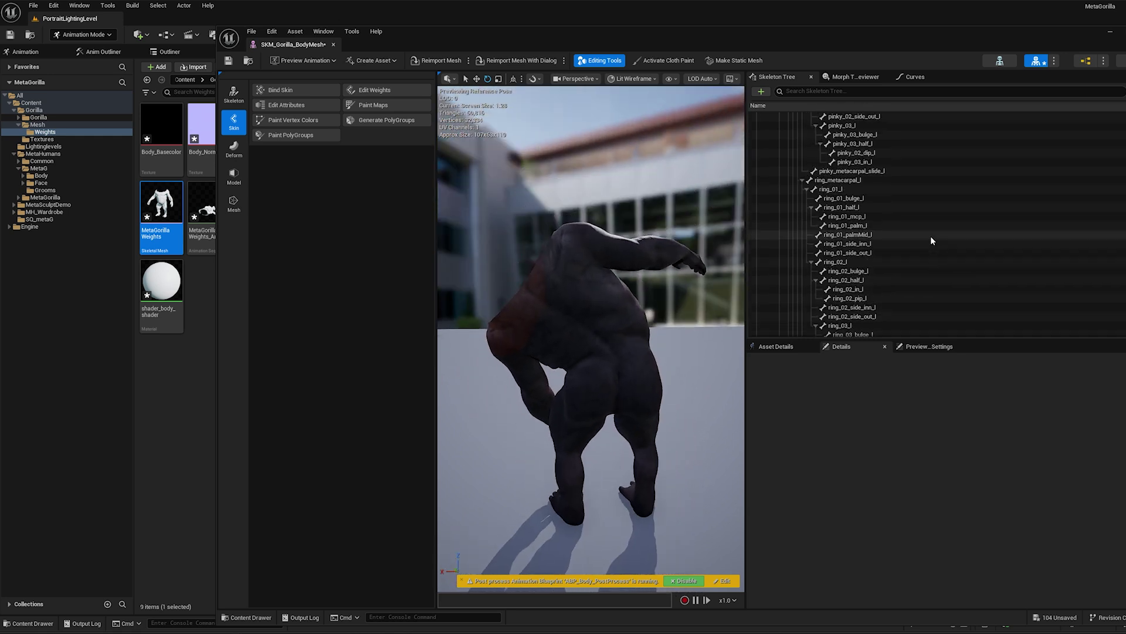
pyautogui.scroll(15, 934, 250)
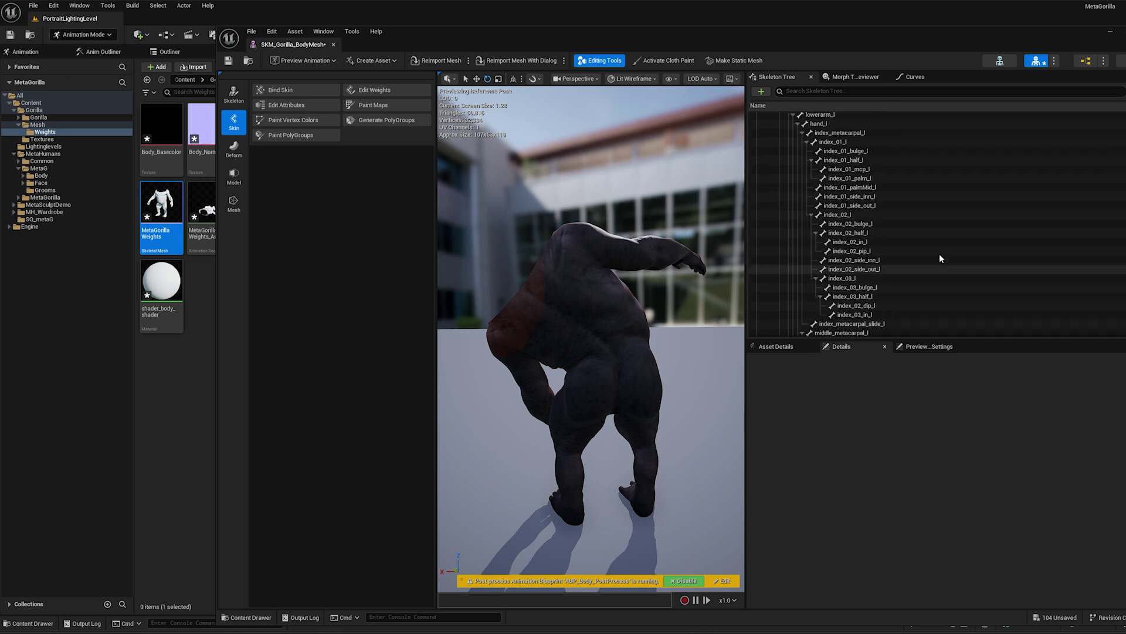
pyautogui.scroll(5, 938, 253)
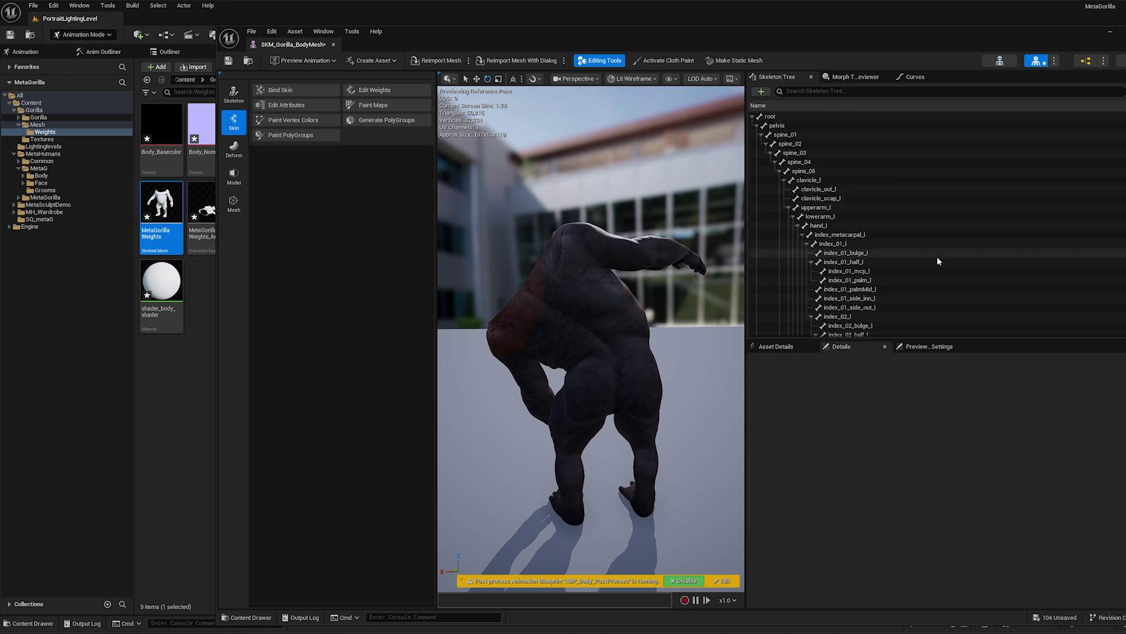
pyautogui.click(789, 136)
pyautogui.keyDown('shift'); pyautogui.click(804, 170); pyautogui.keyUp('shift')
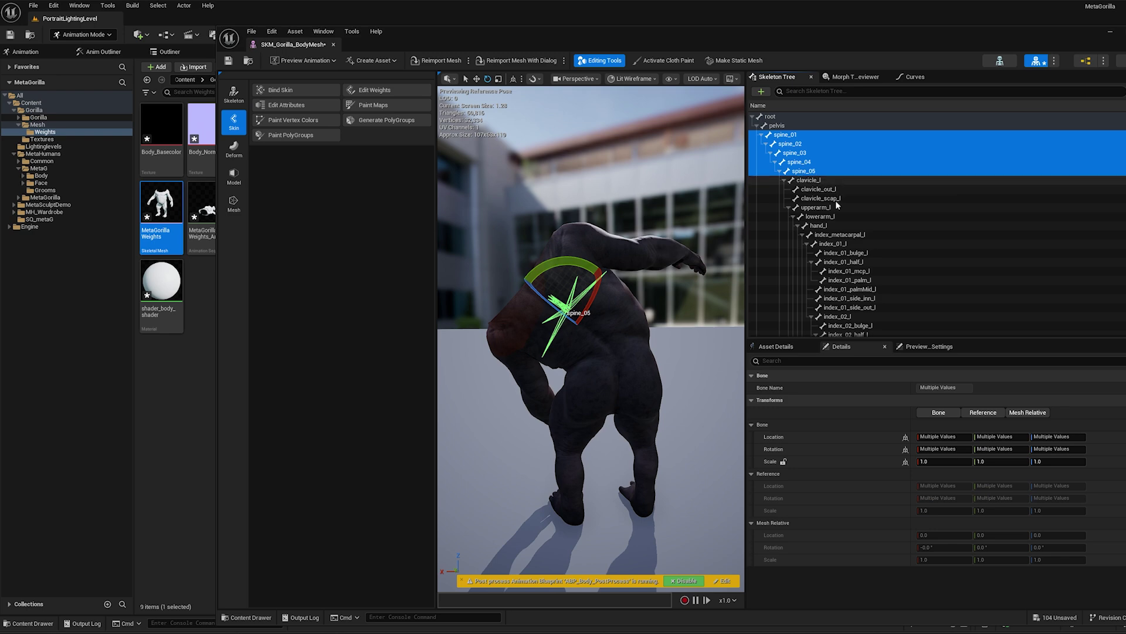
pyautogui.click(1120, 449)
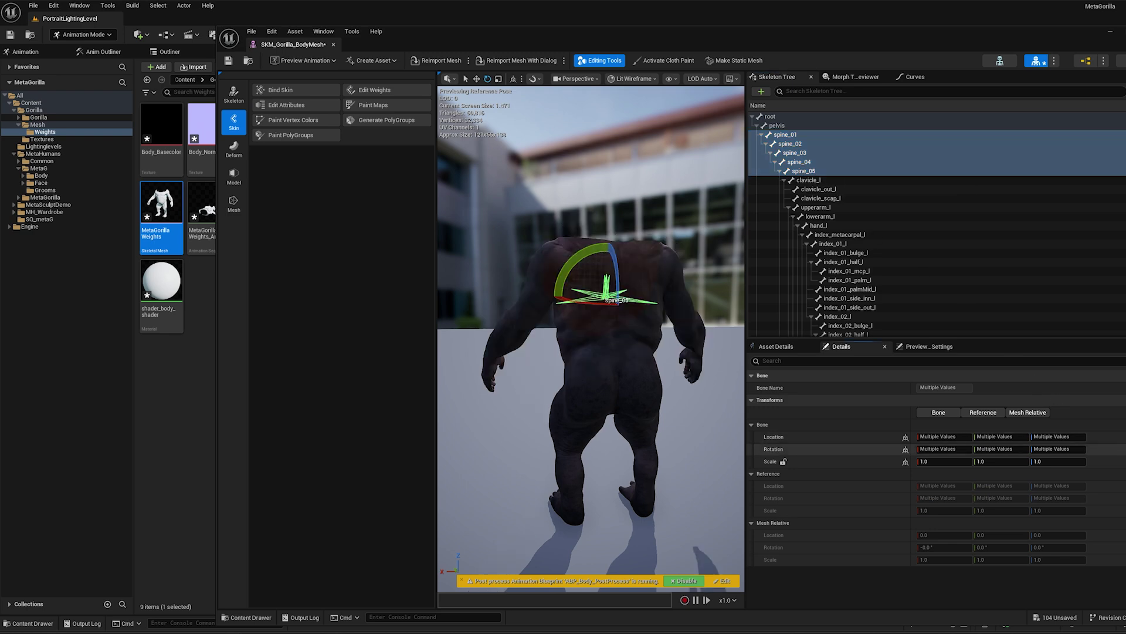
# Check the restored pose from behind, save the SKM_Gorilla_BodyMesh asset and return to the PortraitLightingLevel view.
pyautogui.keyDown('alt'); pyautogui.moveTo(646, 328); pyautogui.dragTo(618, 377); pyautogui.keyUp('alt')
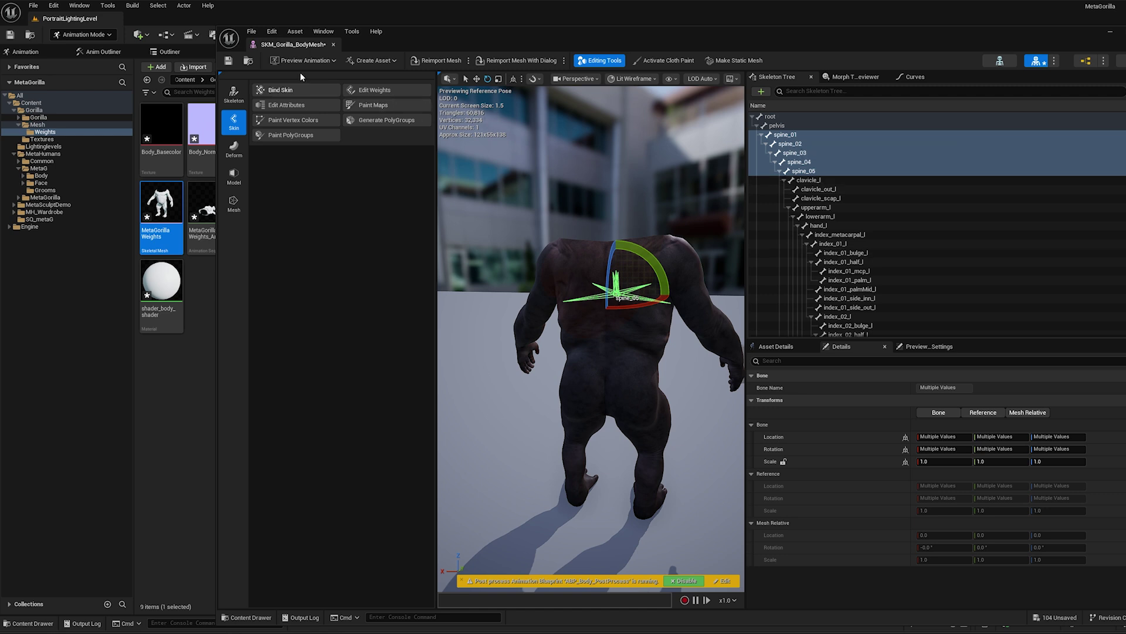
pyautogui.click(229, 61)
pyautogui.click(1109, 32)
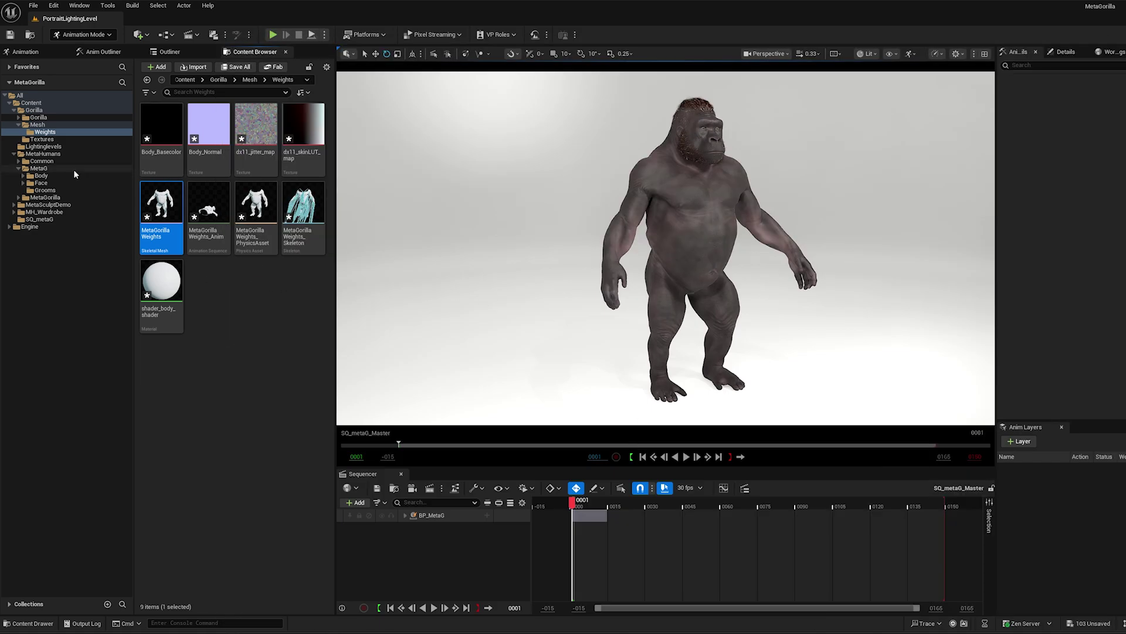
# Scrub the SQ_metaG_Master sequence to frame 15 and examine the gorilla's bent back and waist up close.
pyautogui.keyDown('alt'); pyautogui.moveTo(821, 246); pyautogui.dragTo(445, 246); pyautogui.keyUp('alt')
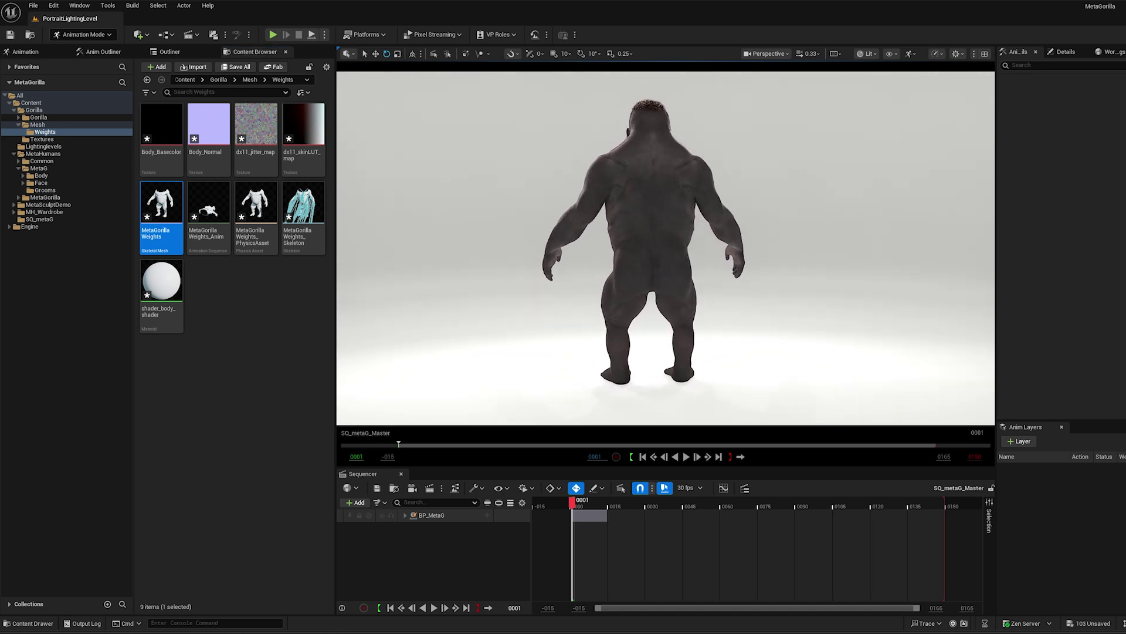
pyautogui.scroll(5, 726, 303)
pyautogui.moveTo(573, 507); pyautogui.dragTo(608, 505)
pyautogui.keyDown('alt'); pyautogui.moveTo(679, 323); pyautogui.dragTo(592, 322); pyautogui.keyUp('alt')
pyautogui.keyDown('alt'); pyautogui.moveTo(679, 322); pyautogui.dragTo(738, 322, button='right'); pyautogui.keyUp('alt')
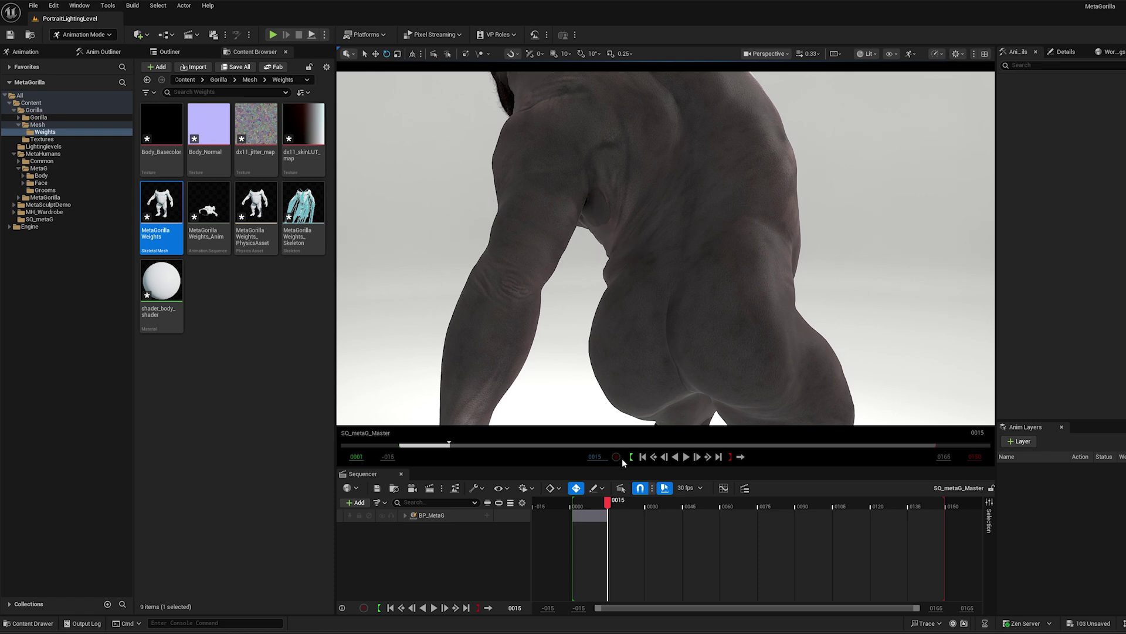
# Move the sequence to frame 17 and back to frame 16, examining the whole body's deformation from different sides.
pyautogui.moveTo(620, 508)
pyautogui.mouseDown()
pyautogui.moveTo(585, 505)
pyautogui.moveTo(613, 509)
pyautogui.mouseUp()
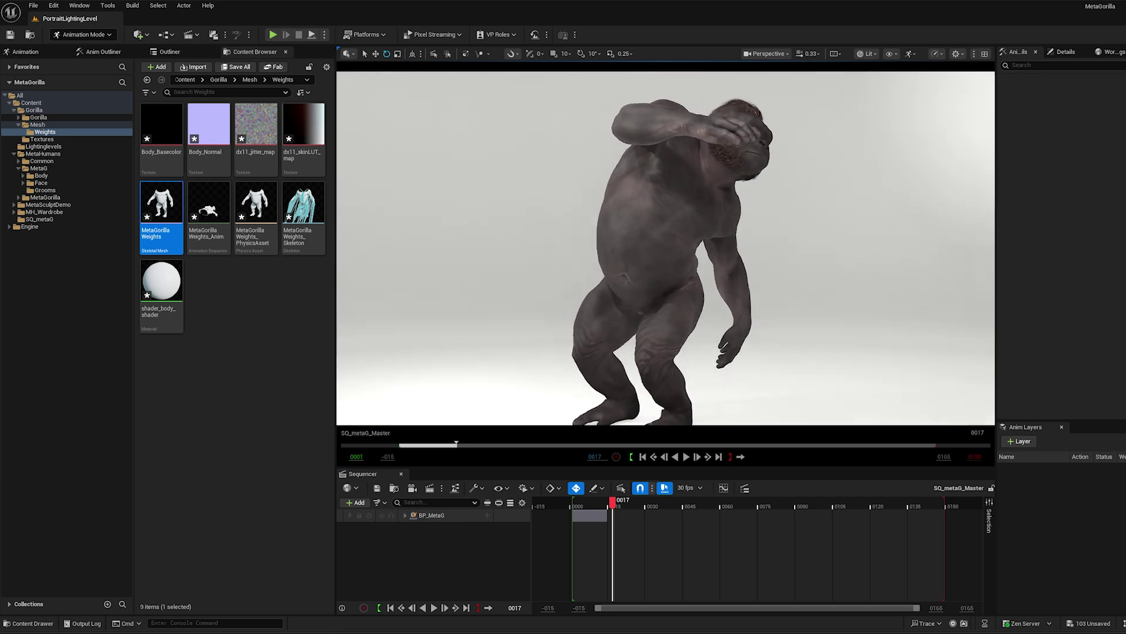
pyautogui.keyDown('alt'); pyautogui.moveTo(708, 344); pyautogui.dragTo(445, 344); pyautogui.keyUp('alt')
pyautogui.press('Left')
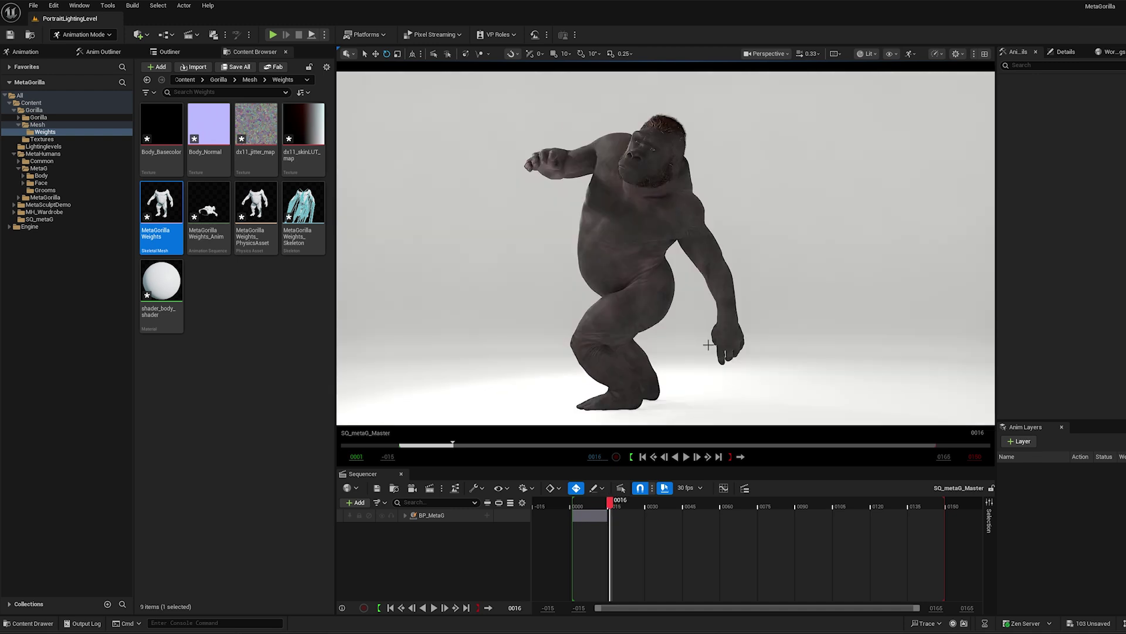